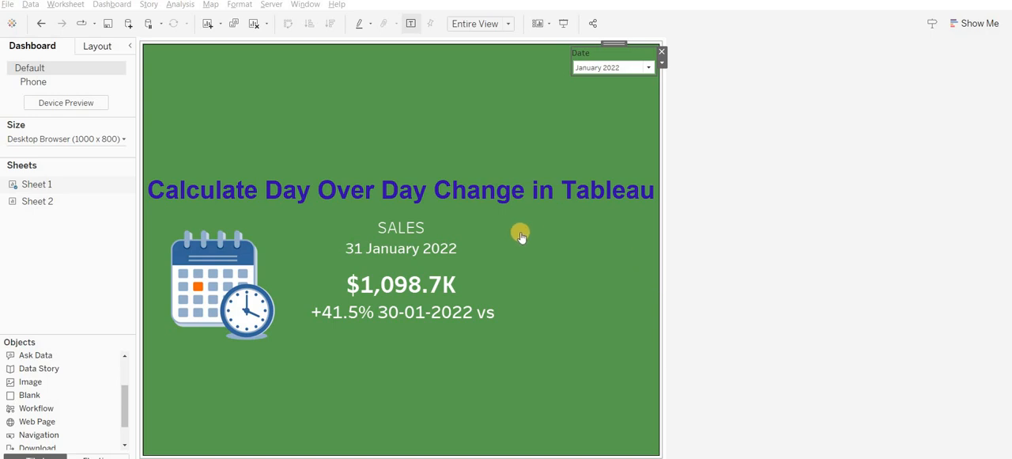
# - Switch the dashboard's Date filter to February 2022 and back to January 2022 to examine the day-over-day sales change
pyautogui.click(622, 68)
pyautogui.click(618, 124)
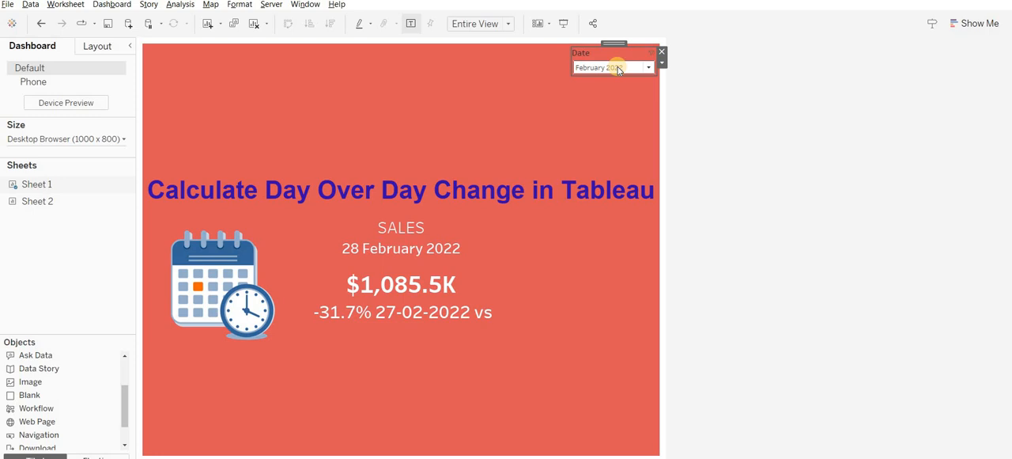
pyautogui.click(619, 69)
pyautogui.click(616, 108)
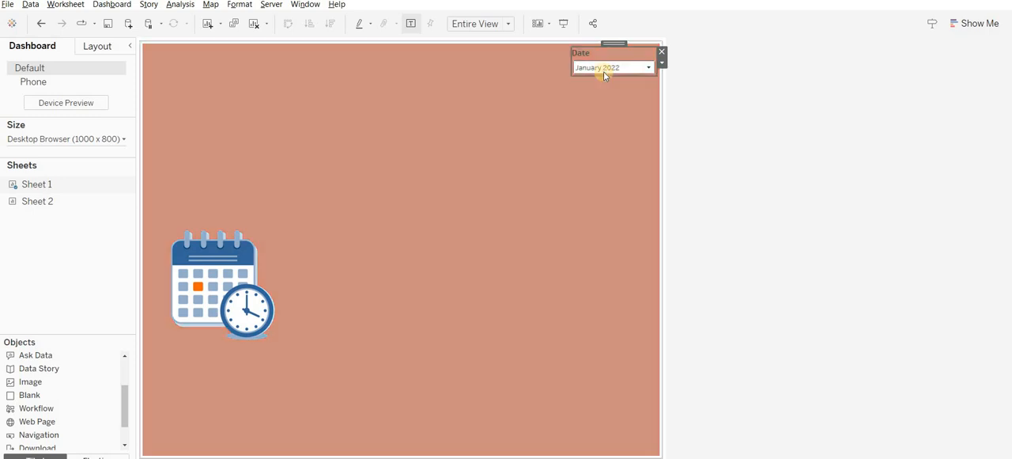
pyautogui.click(604, 70)
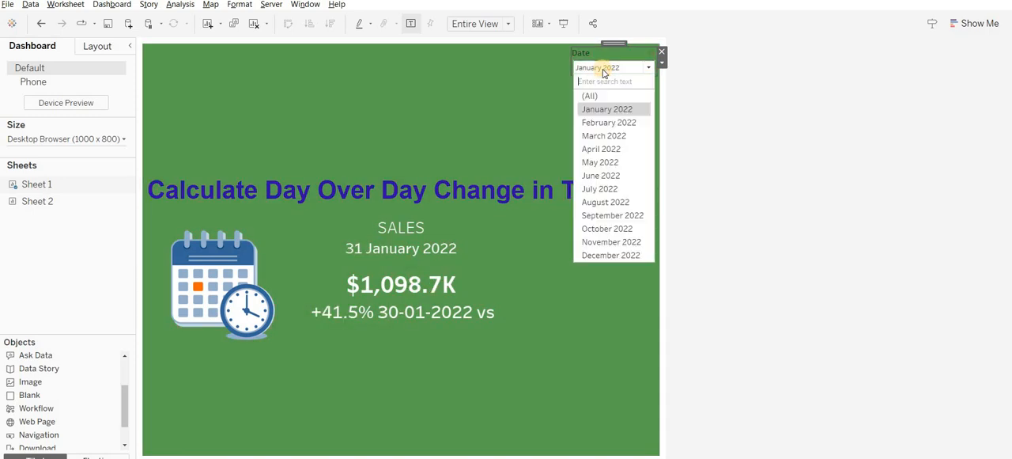
pyautogui.click(534, 104)
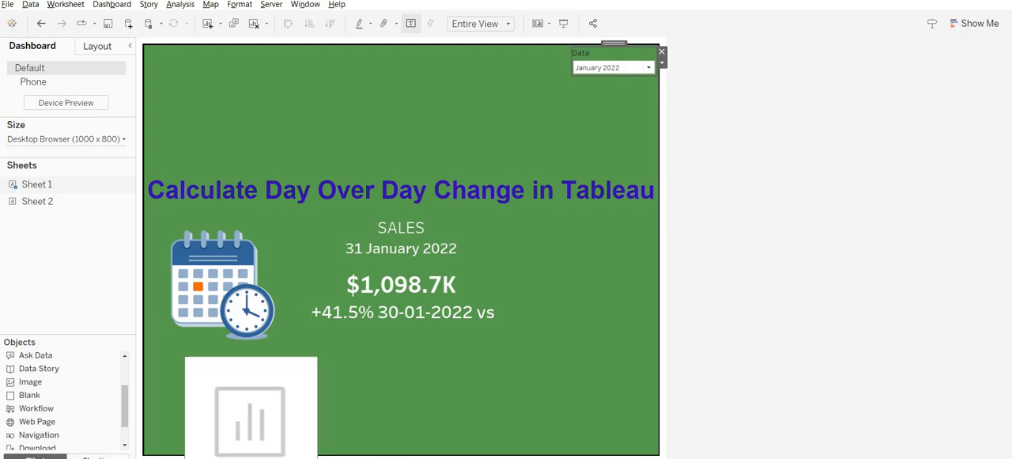
# - Open the Sheet 2 worksheet
pyautogui.click(251, 457)
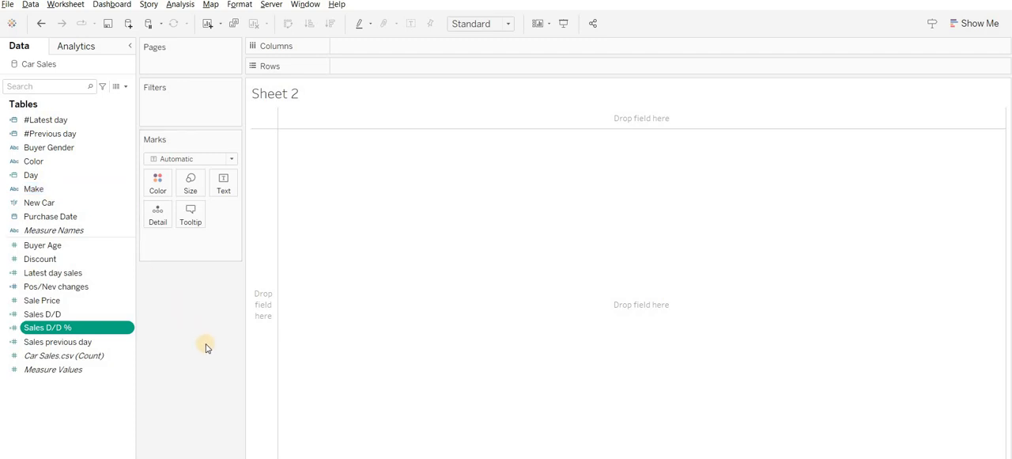
pyautogui.rightClick(78, 121)
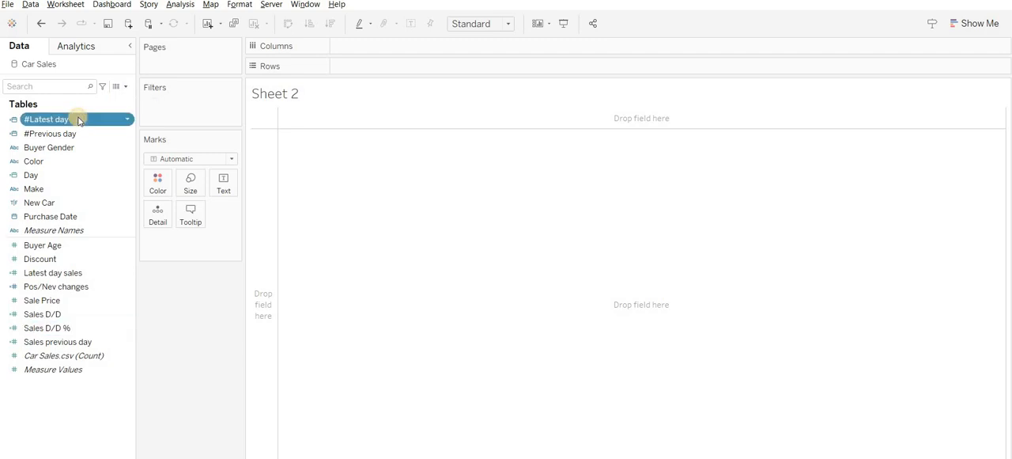
pyautogui.click(217, 314)
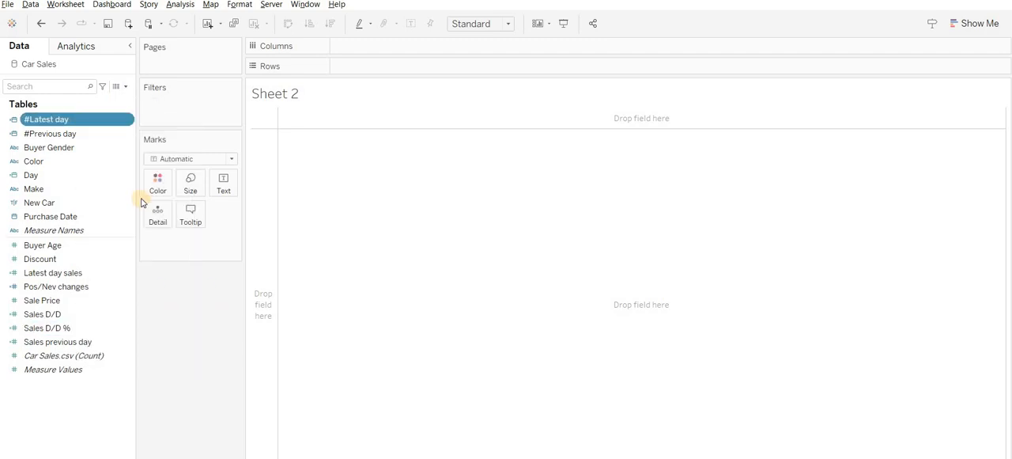
pyautogui.rightClick(110, 125)
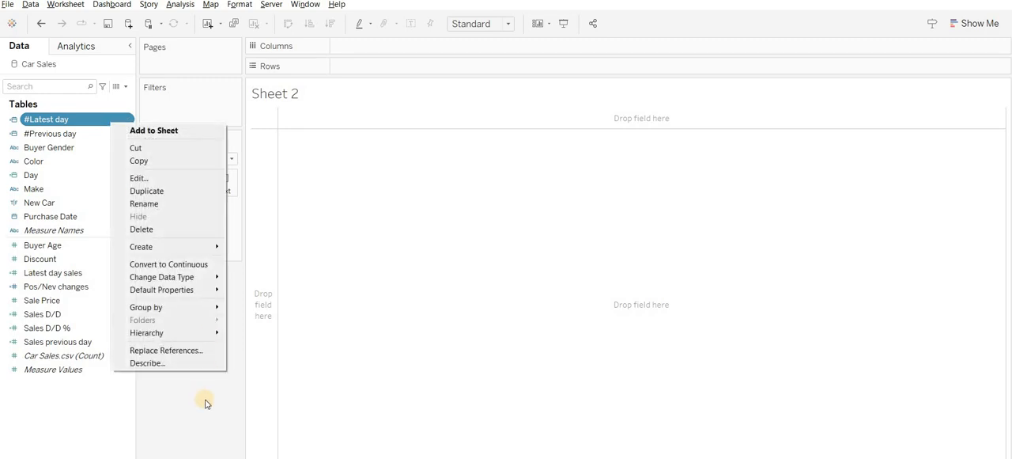
pyautogui.click(178, 391)
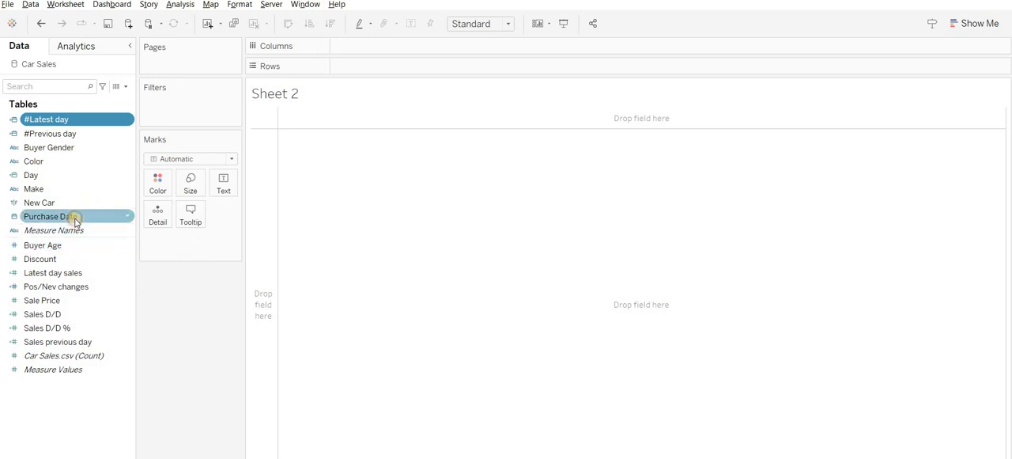
# - Try to create a custom date named Day from the Purchase Date field
pyautogui.rightClick(75, 222)
pyautogui.moveTo(162, 288)
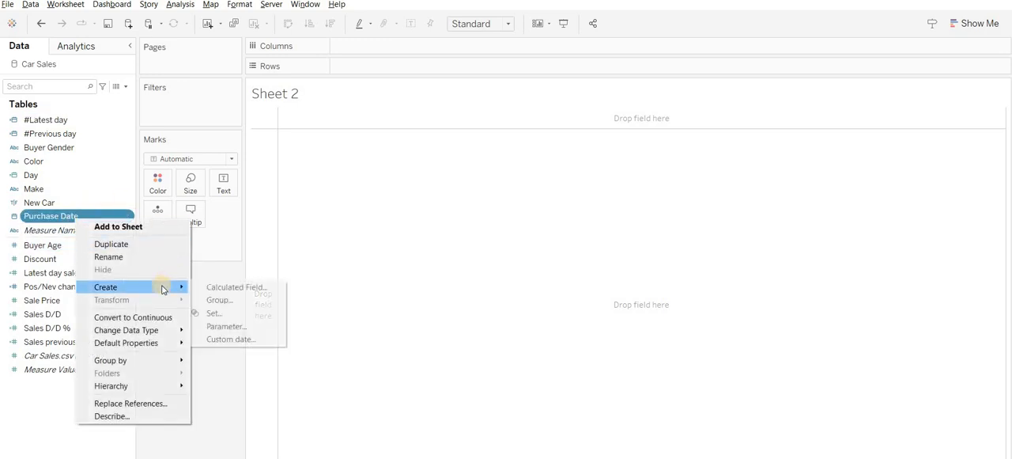
pyautogui.click(239, 340)
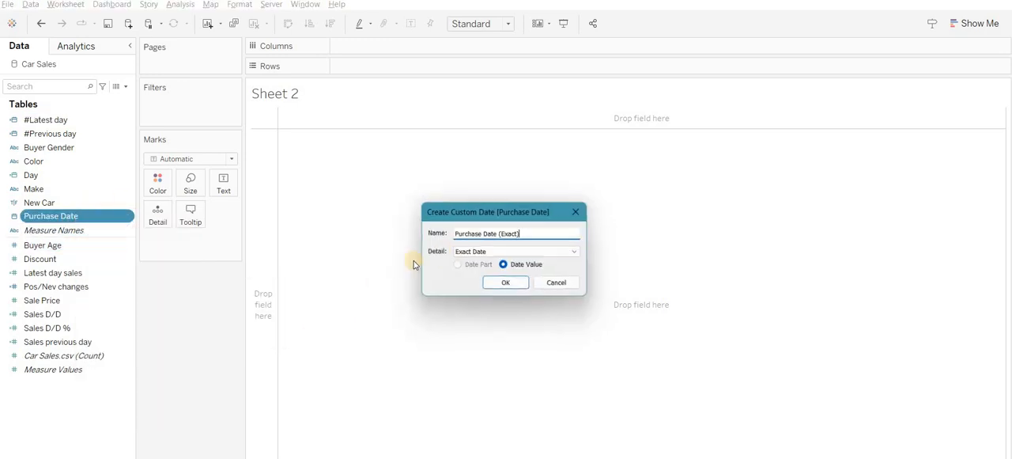
pyautogui.doubleClick(492, 233)
pyautogui.hotkey('ctrl', 'a')
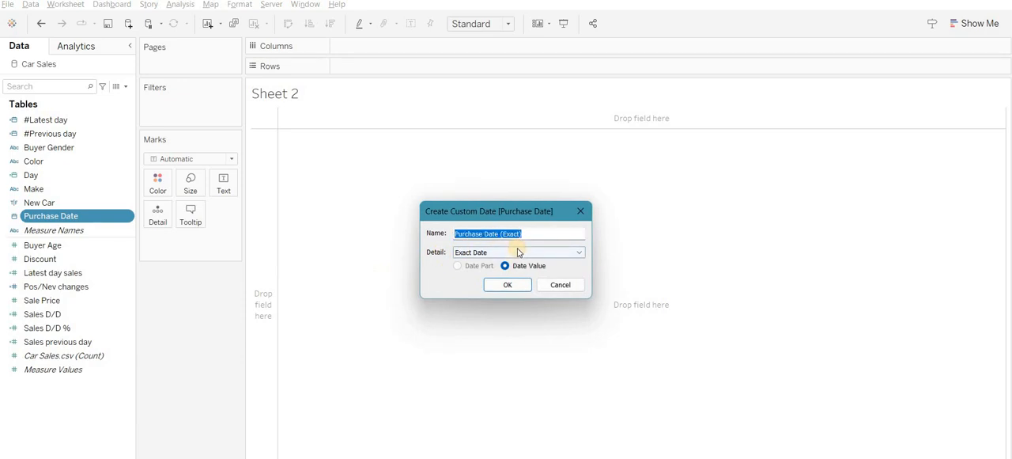
pyautogui.write('Day')
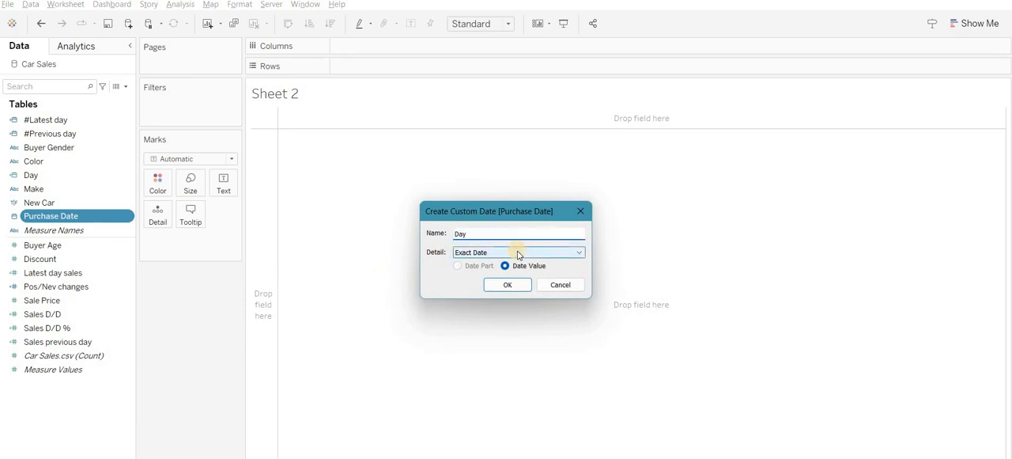
pyautogui.click(518, 253)
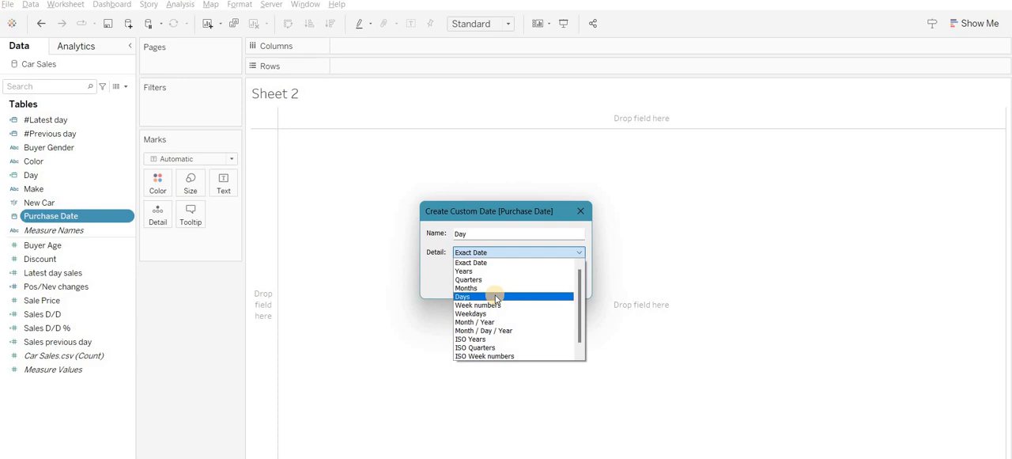
pyautogui.click(434, 267)
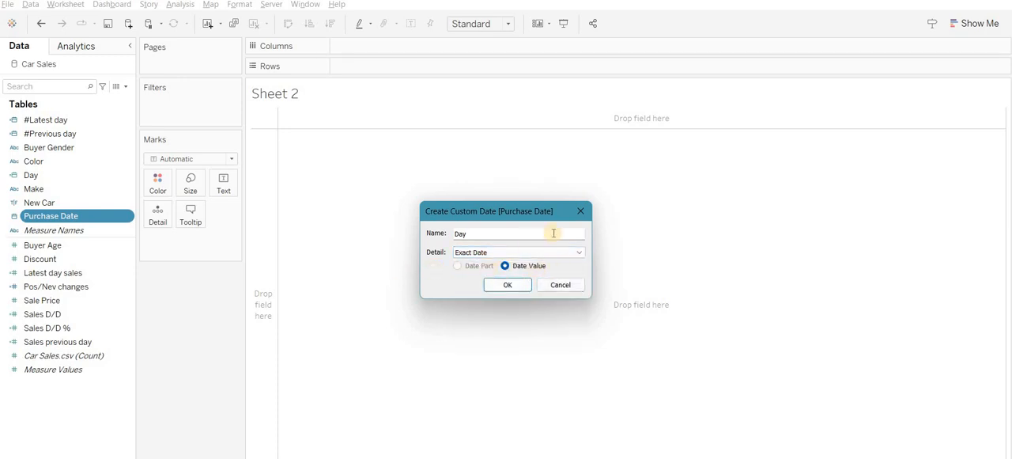
pyautogui.click(579, 212)
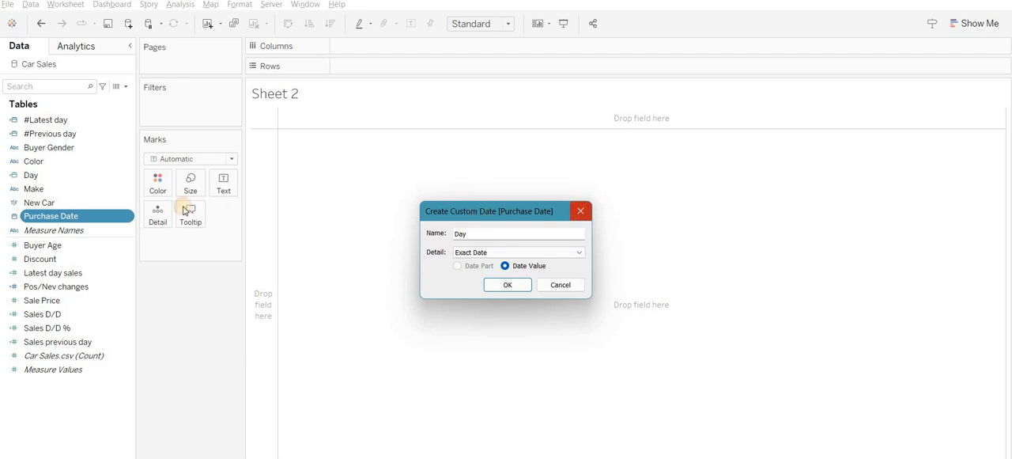
# - Open the definition of the existing Day field to examine its settings, and close it without changes
pyautogui.rightClick(57, 179)
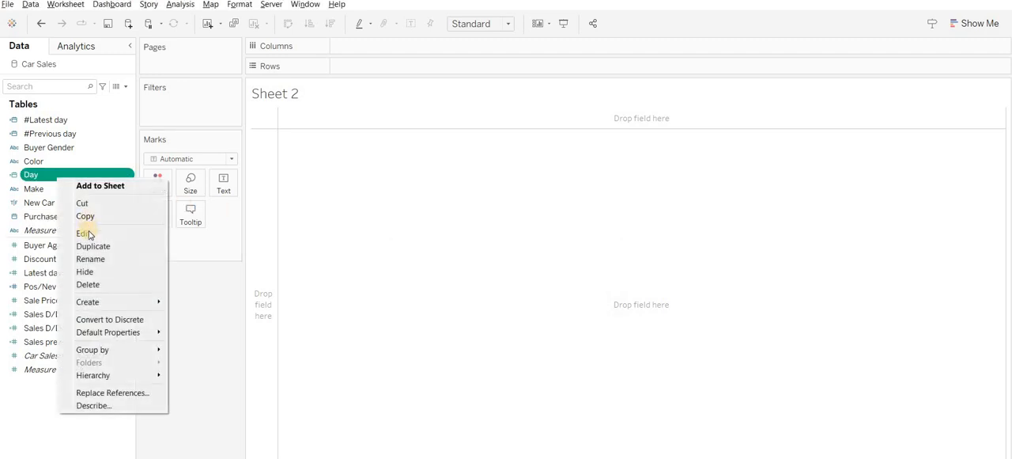
pyautogui.click(84, 231)
pyautogui.click(561, 286)
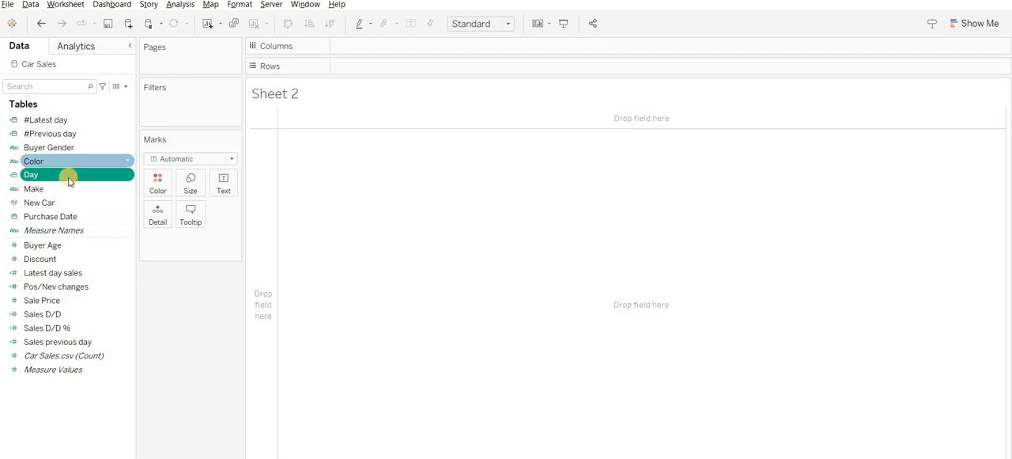
# - Edit the #Latest day calculated field, re-enter its formula as {MAX([Day])}, and save it
pyautogui.click(59, 123)
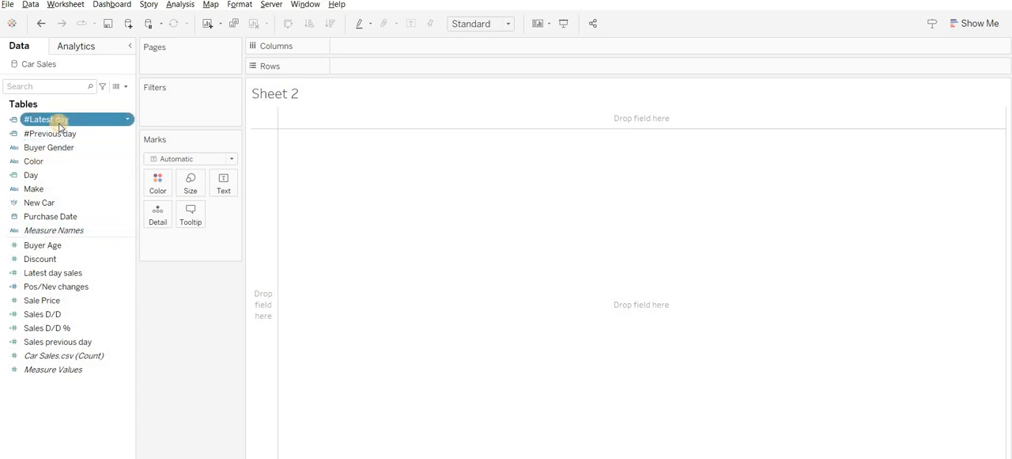
pyautogui.rightClick(59, 125)
pyautogui.click(90, 177)
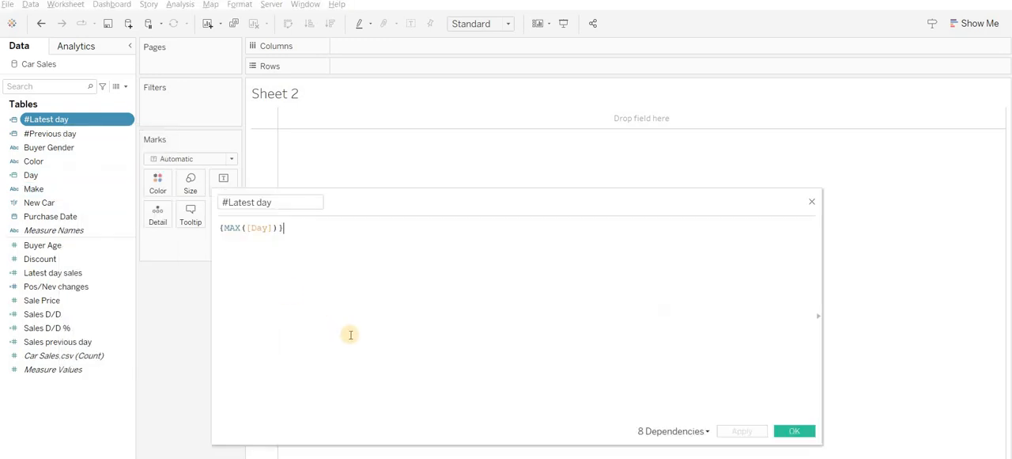
pyautogui.scroll(4, 350, 335)
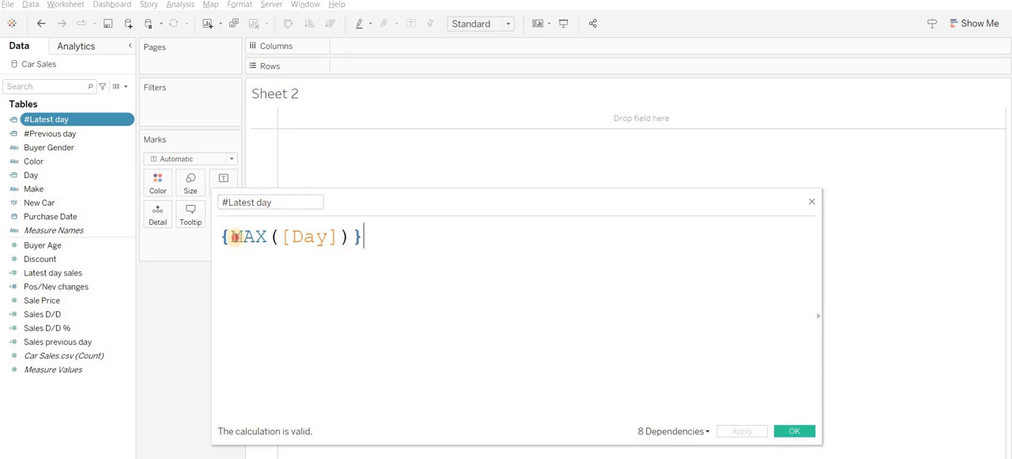
pyautogui.moveTo(234, 237); pyautogui.dragTo(387, 280)
pyautogui.click(386, 280)
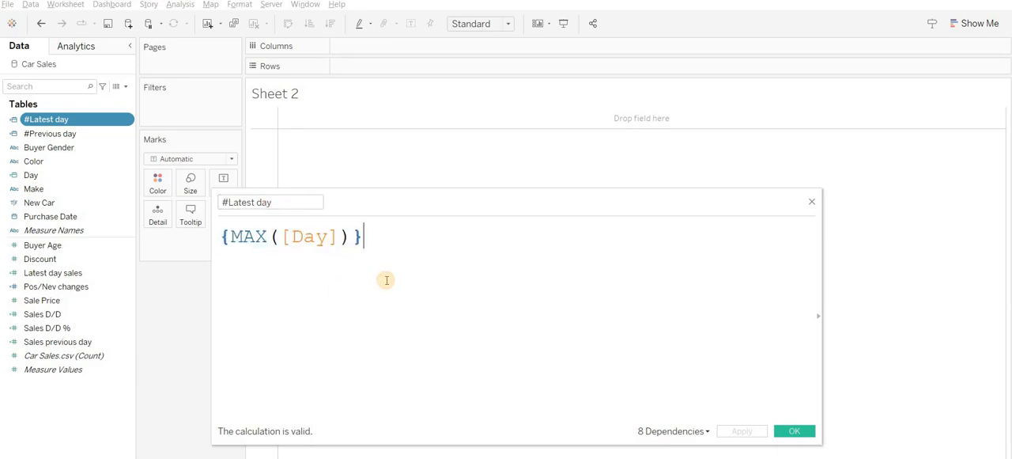
pyautogui.hotkey('ctrl', 'a')
pyautogui.write('{}')
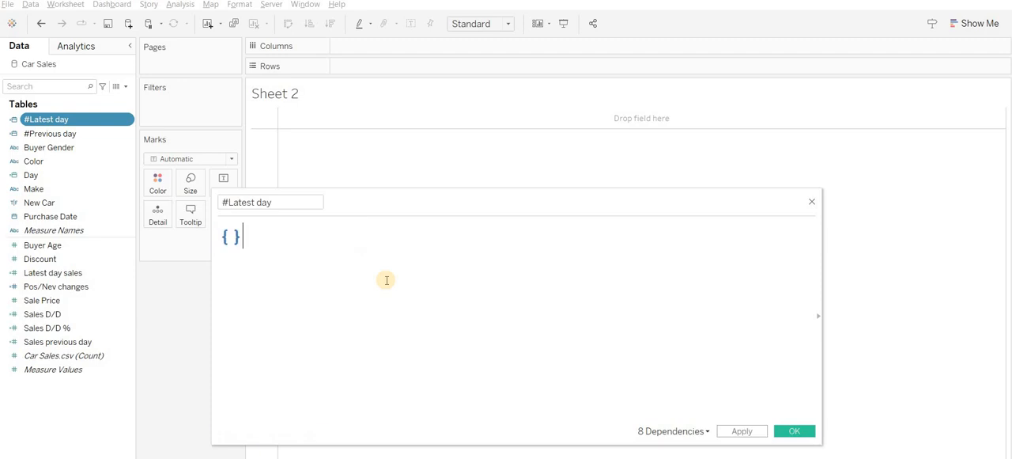
pyautogui.press('Left')
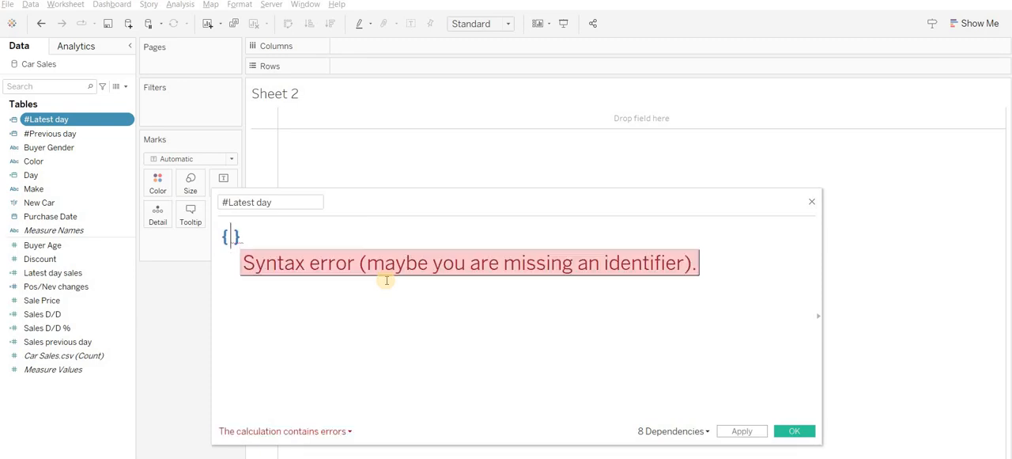
pyautogui.write('MAX(da')
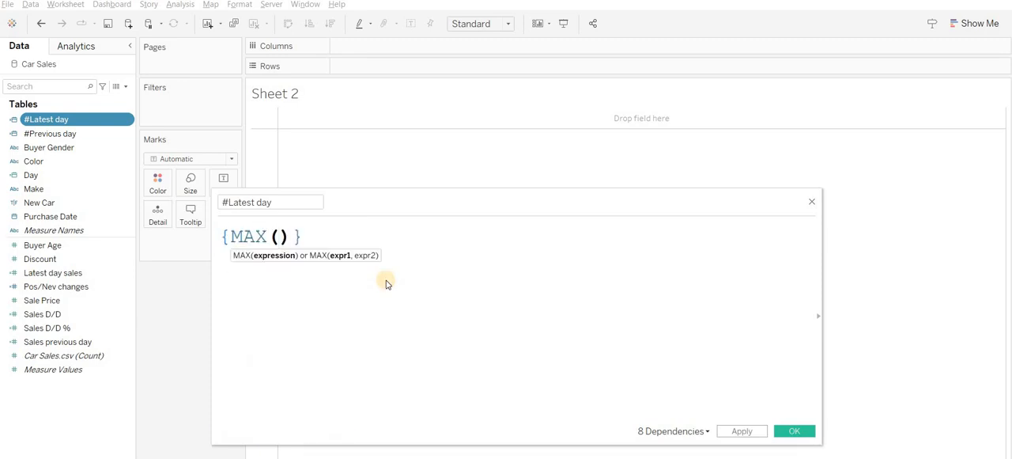
pyautogui.write('y')
pyautogui.press('Return')
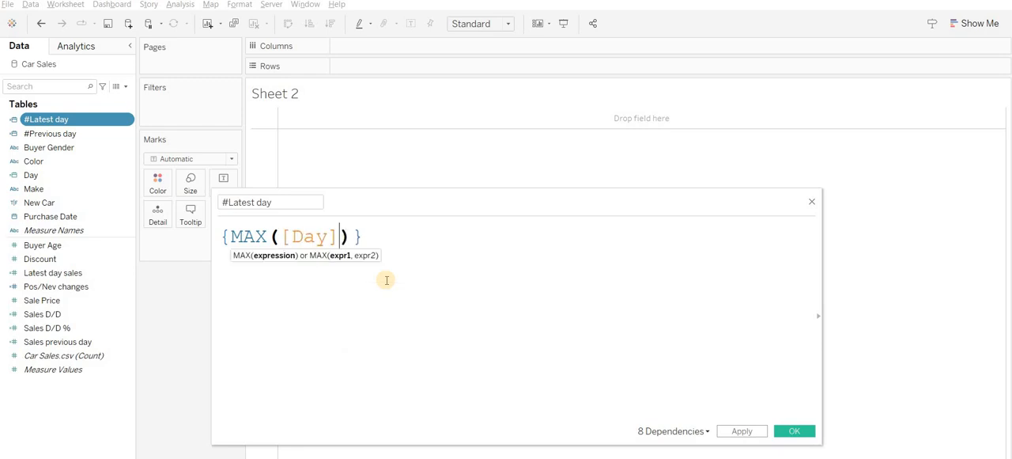
pyautogui.doubleClick(313, 236)
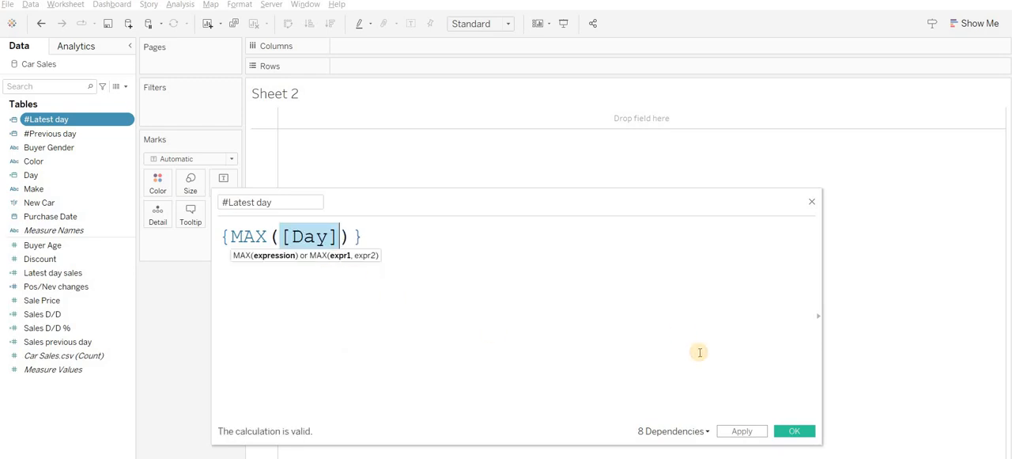
pyautogui.click(793, 433)
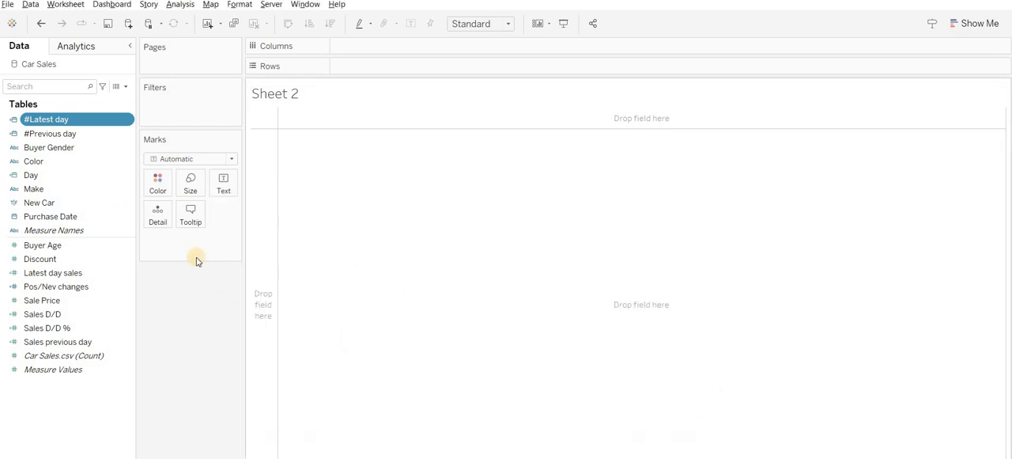
# - Open the #Previous day calculated field, examine how its formula derives from #Latest day, and close it without changes
pyautogui.keyDown('ctrl'); pyautogui.click(66, 133); pyautogui.keyUp('ctrl')
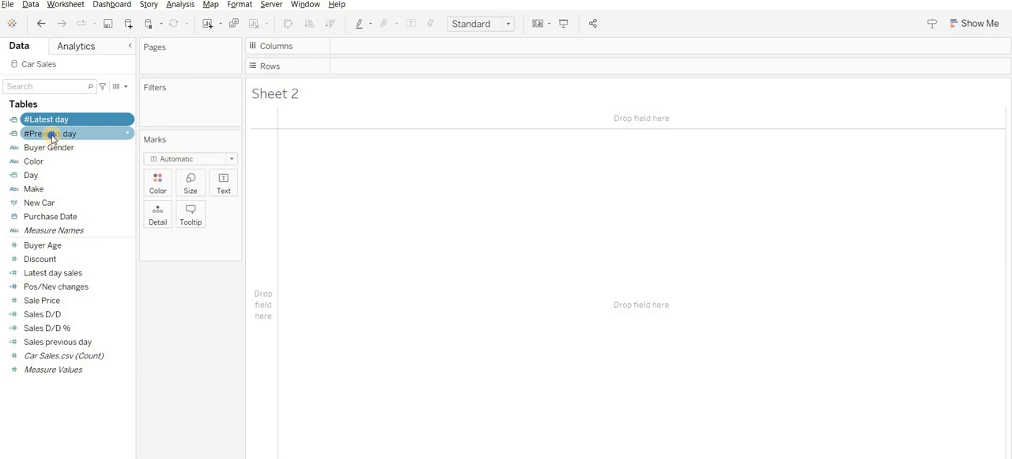
pyautogui.rightClick(52, 134)
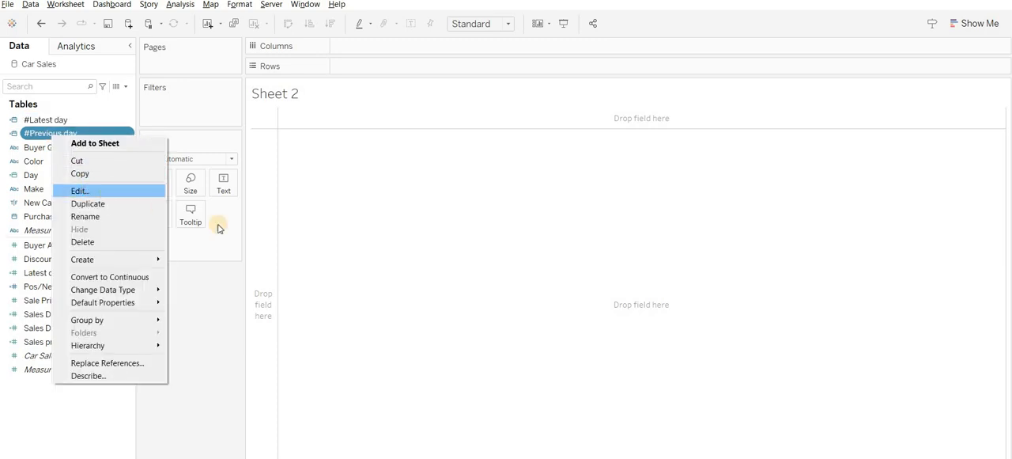
pyautogui.press('Return')
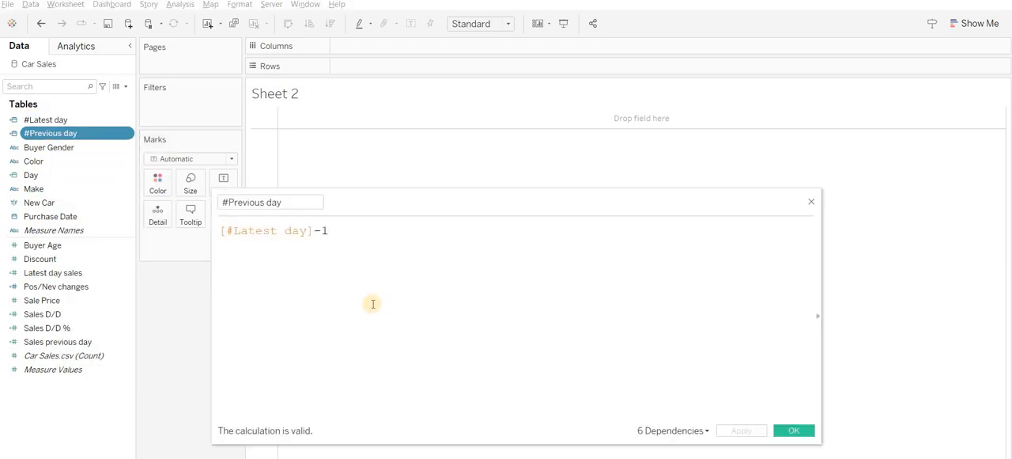
pyautogui.keyDown('ctrl'); pyautogui.scroll(3, 355, 297); pyautogui.keyUp('ctrl')
pyautogui.click(282, 202)
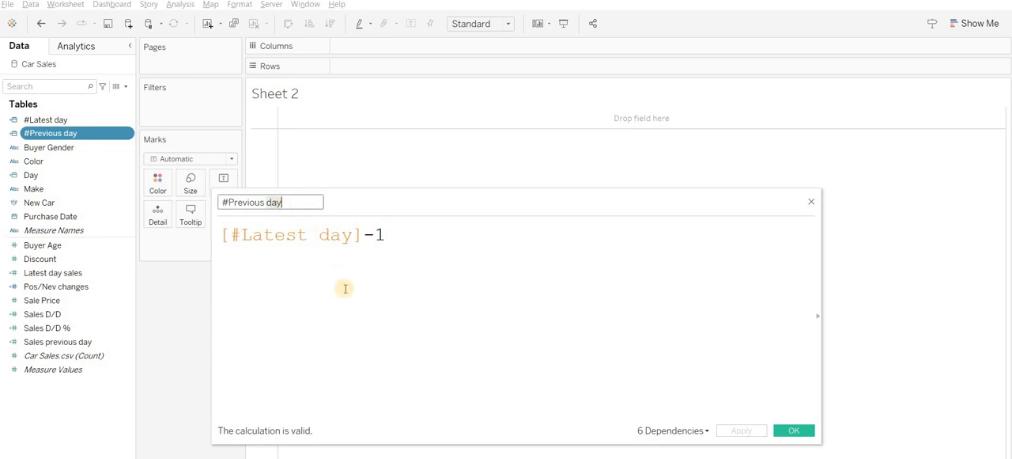
pyautogui.click(361, 234)
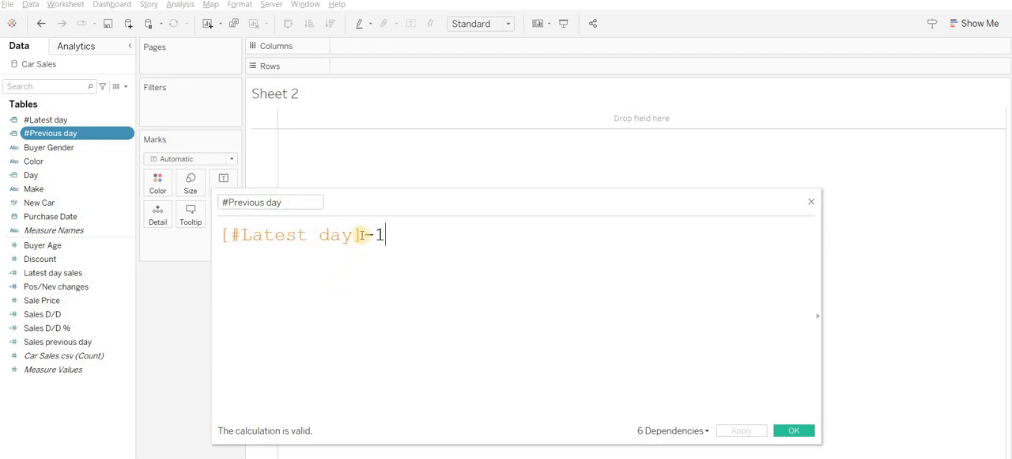
pyautogui.doubleClick(223, 235)
pyautogui.click(414, 234)
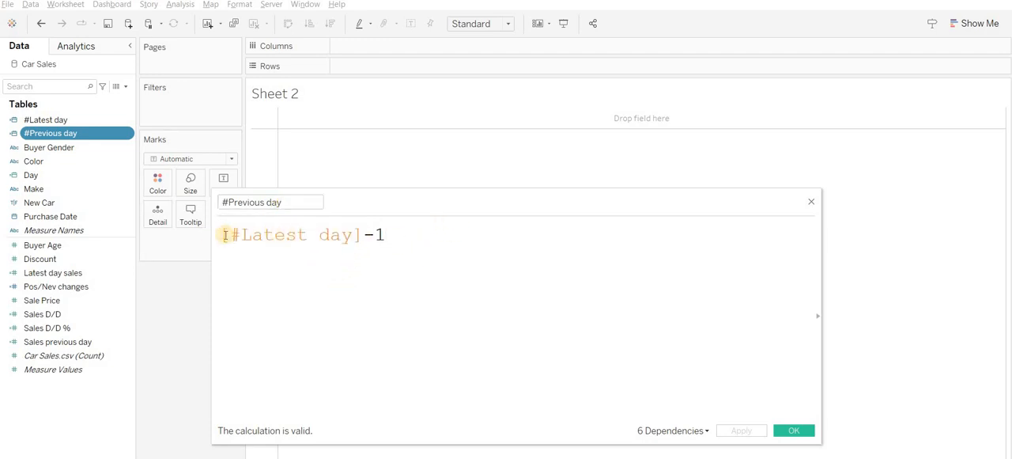
pyautogui.moveTo(222, 235); pyautogui.dragTo(497, 305)
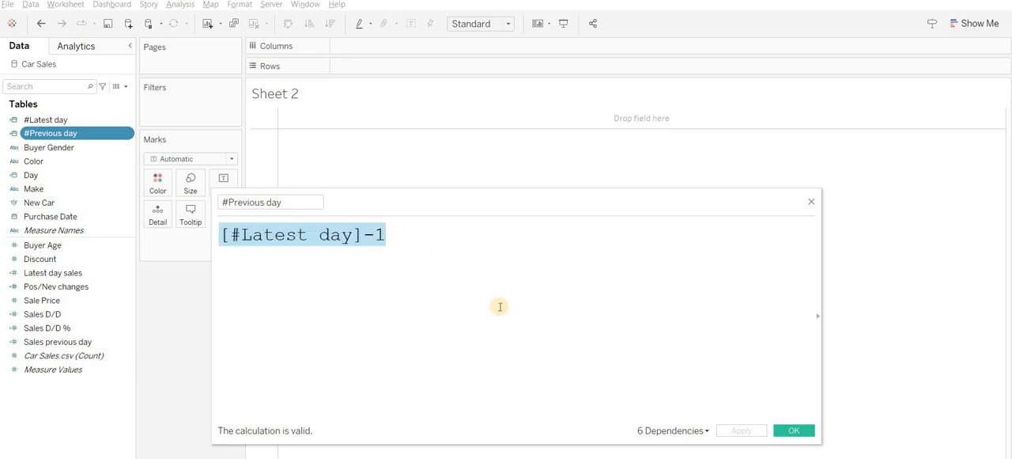
pyautogui.click(800, 430)
pyautogui.keyDown('ctrl'); pyautogui.click(68, 119); pyautogui.keyUp('ctrl')
pyautogui.click(43, 177)
pyautogui.click(47, 120)
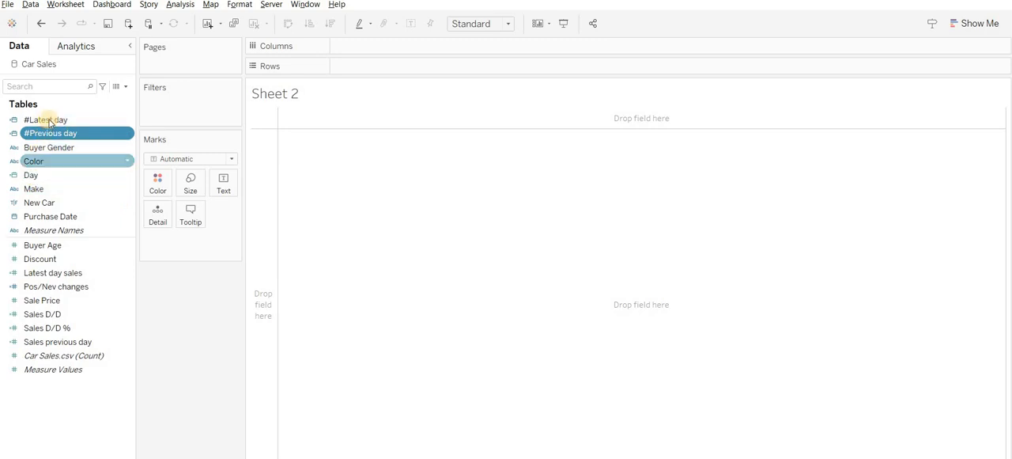
pyautogui.click(76, 133)
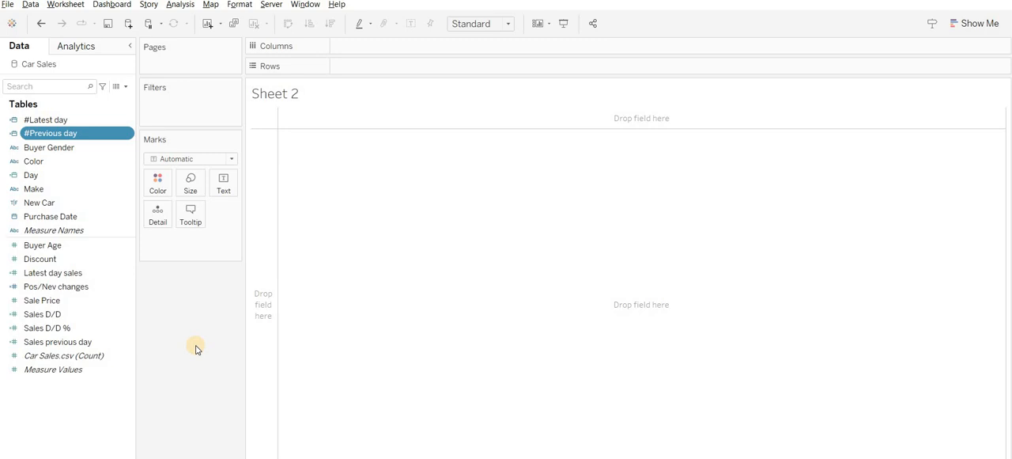
# - Open the Latest day sales calculated field, examine its INT day comparison and Sale Price multiplication, and close it unchanged
pyautogui.rightClick(70, 272)
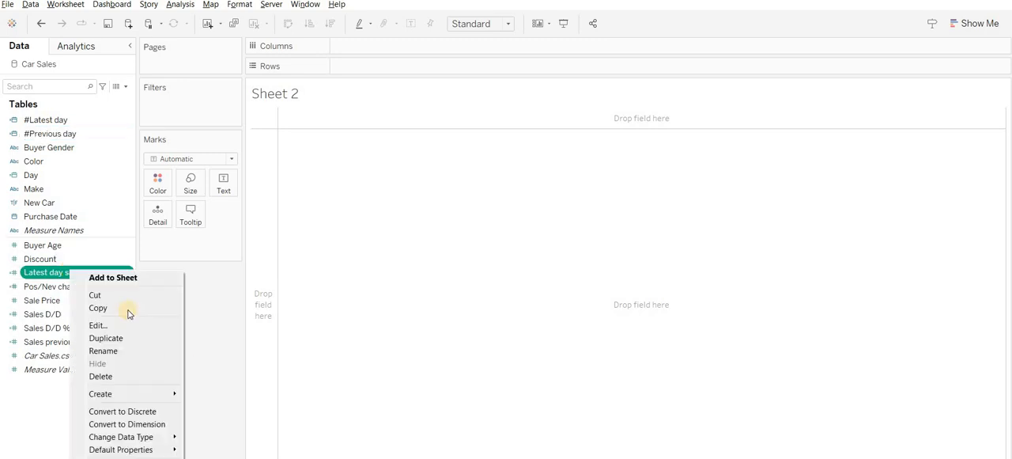
pyautogui.click(124, 324)
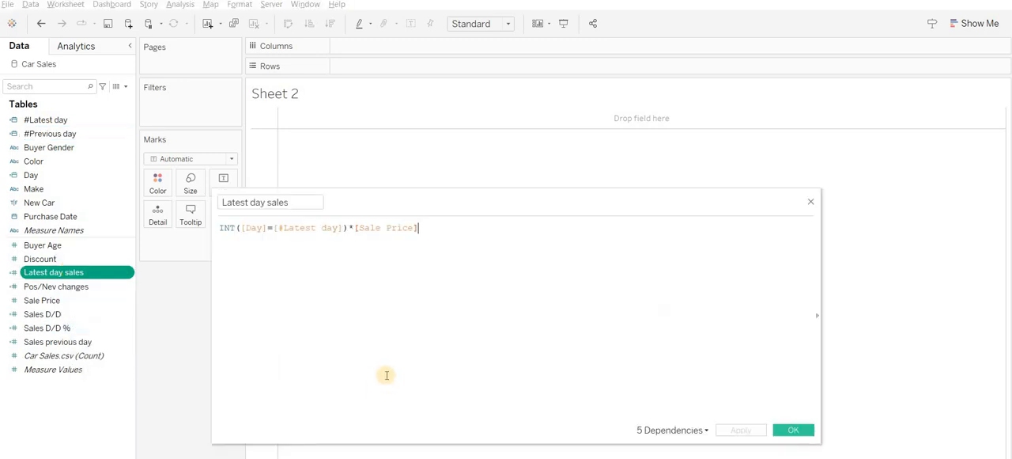
pyautogui.keyDown('ctrl'); pyautogui.scroll(4, 384, 373); pyautogui.keyUp('ctrl')
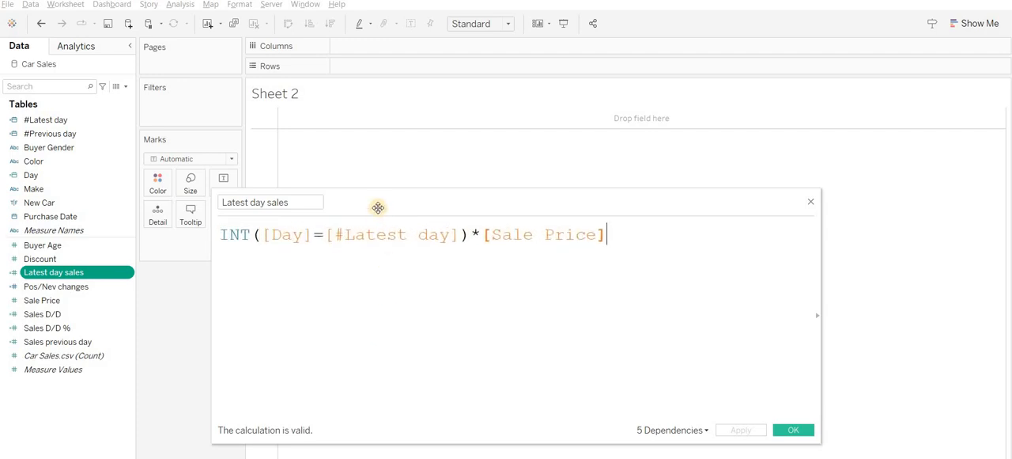
pyautogui.moveTo(408, 184); pyautogui.dragTo(435, 159)
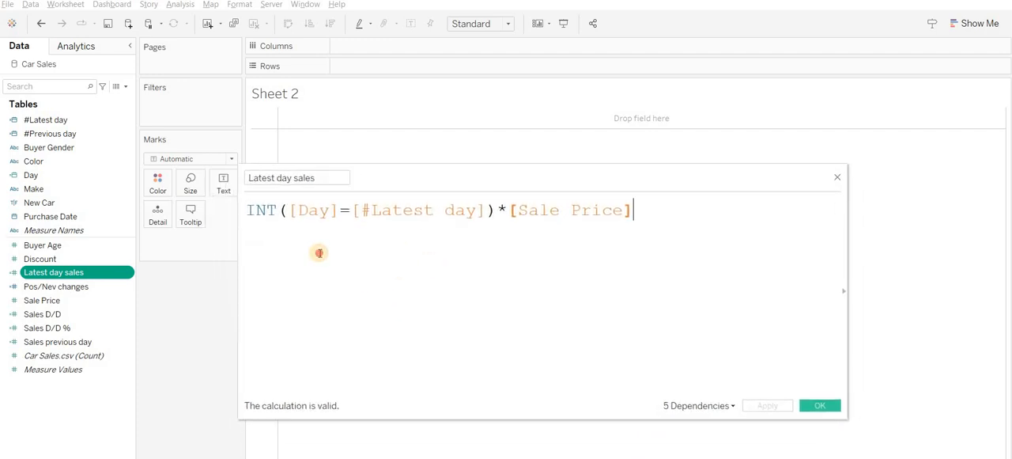
pyautogui.doubleClick(268, 207)
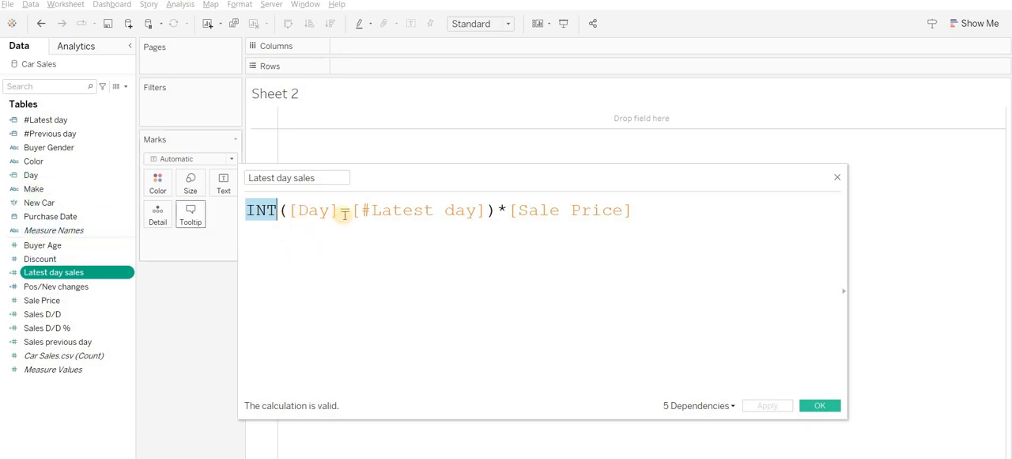
pyautogui.moveTo(485, 209); pyautogui.dragTo(297, 211)
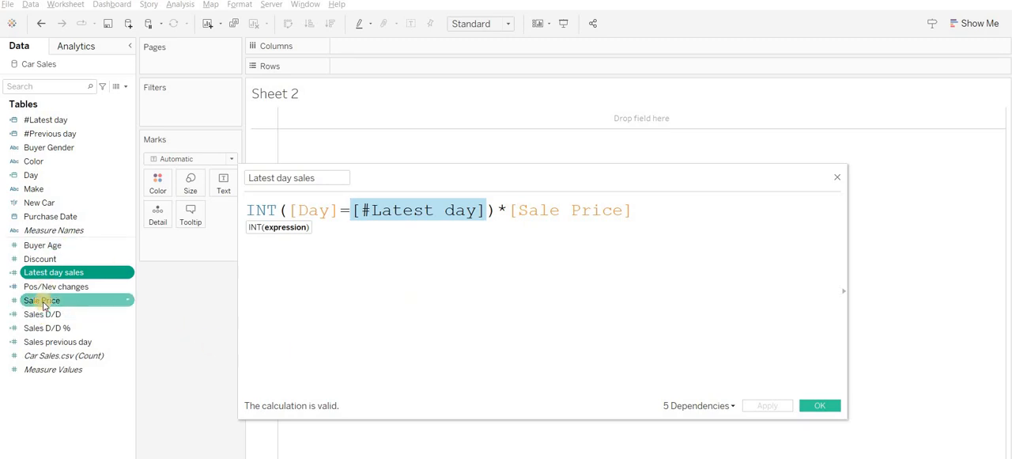
pyautogui.click(254, 227)
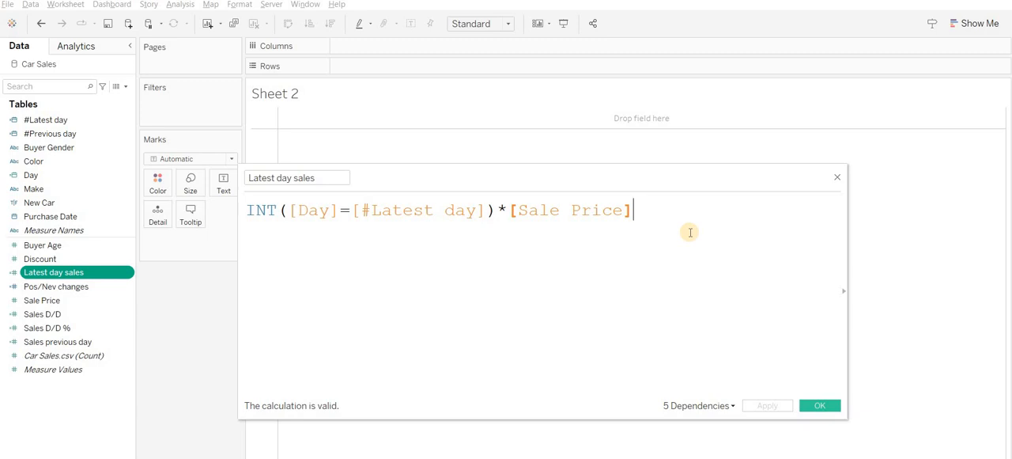
pyautogui.click(820, 407)
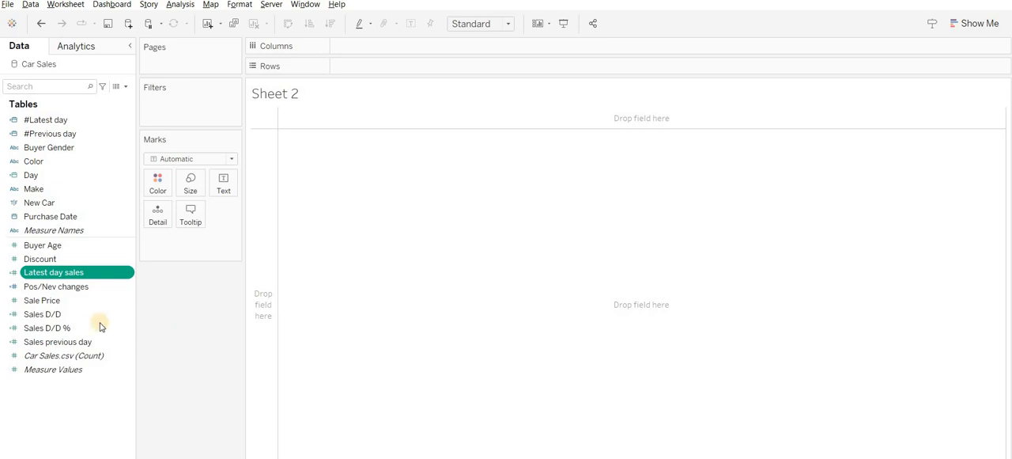
# - Open the Sales previous day calculated field, examine its use of #Previous day and Sale Price, and close it unchanged
pyautogui.rightClick(85, 343)
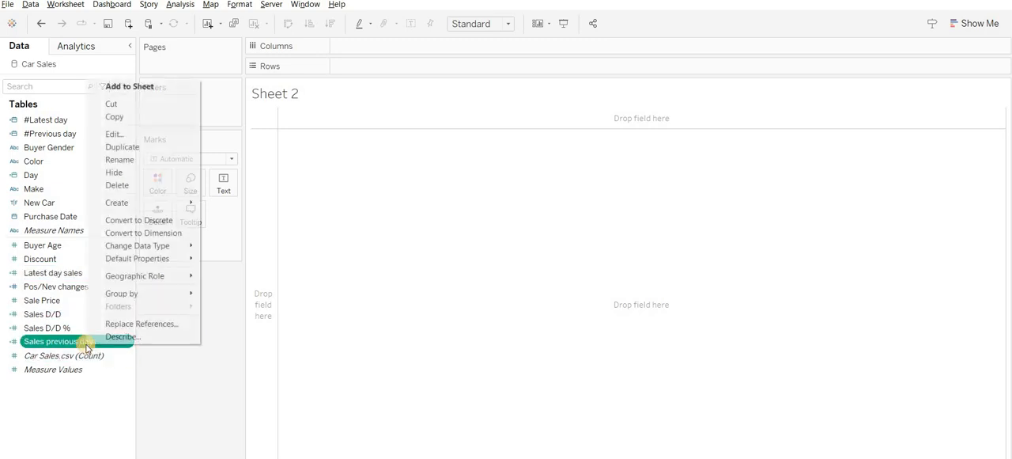
pyautogui.press('Return')
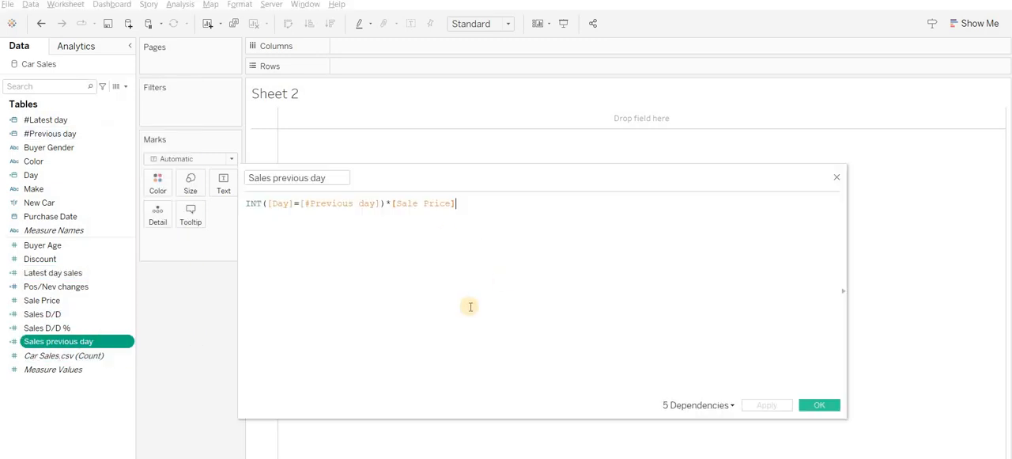
pyautogui.keyDown('ctrl'); pyautogui.scroll(4, 468, 304); pyautogui.keyUp('ctrl')
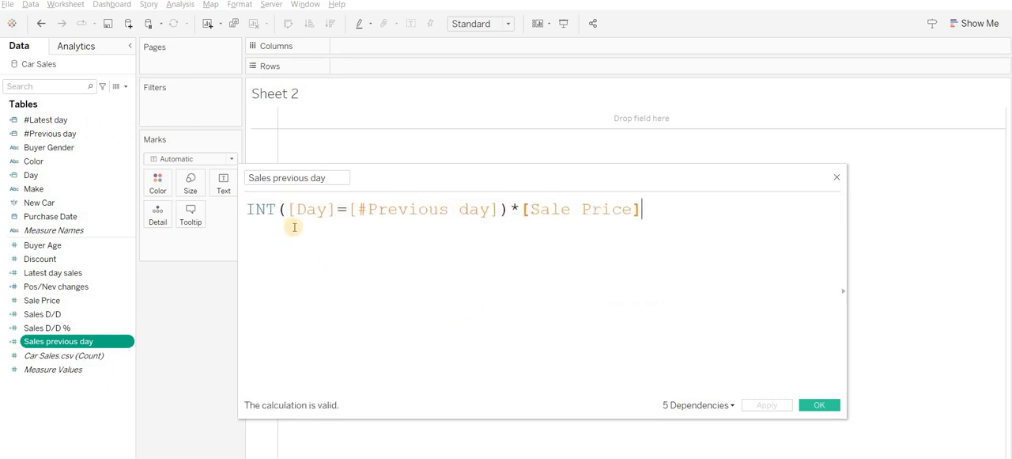
pyautogui.moveTo(503, 209); pyautogui.dragTo(467, 210)
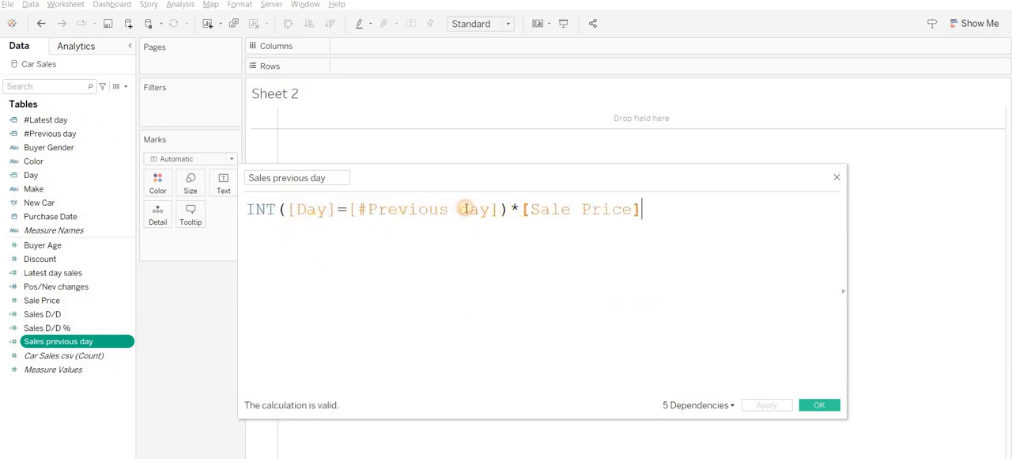
pyautogui.moveTo(394, 215); pyautogui.dragTo(419, 210)
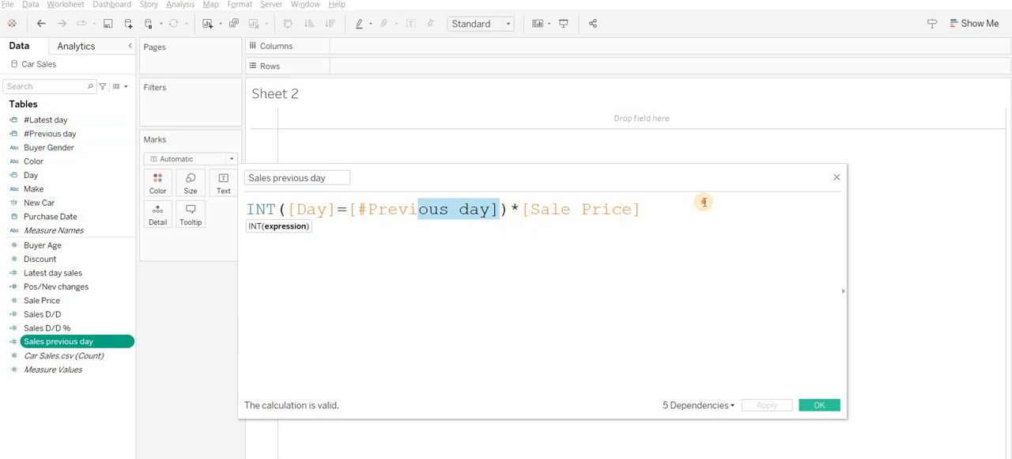
pyautogui.doubleClick(639, 209)
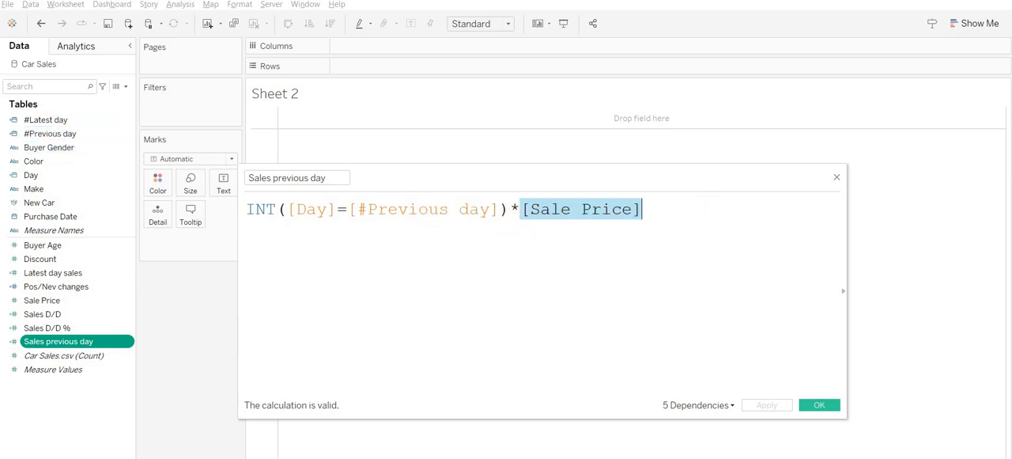
pyautogui.click(820, 404)
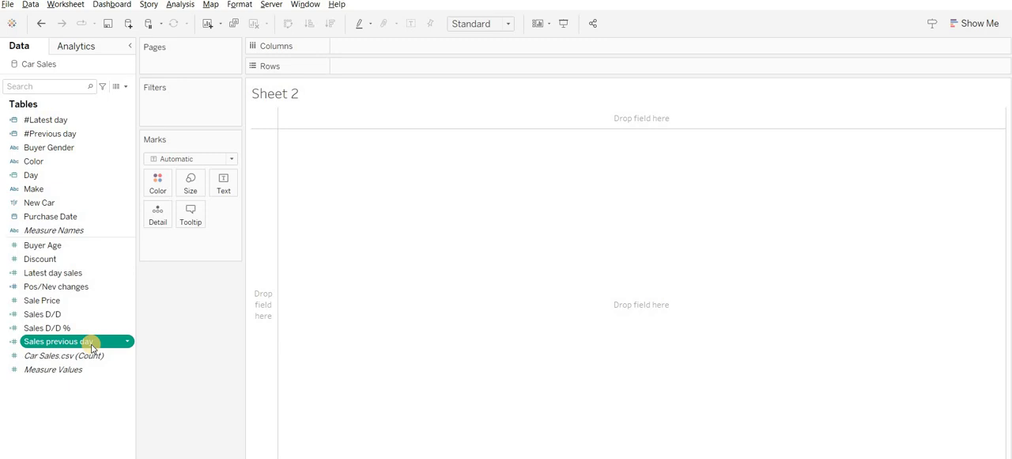
# - Open the Sales D/D calculated field and examine how its formula subtracts the previous day's sales from the latest day's
pyautogui.rightClick(71, 314)
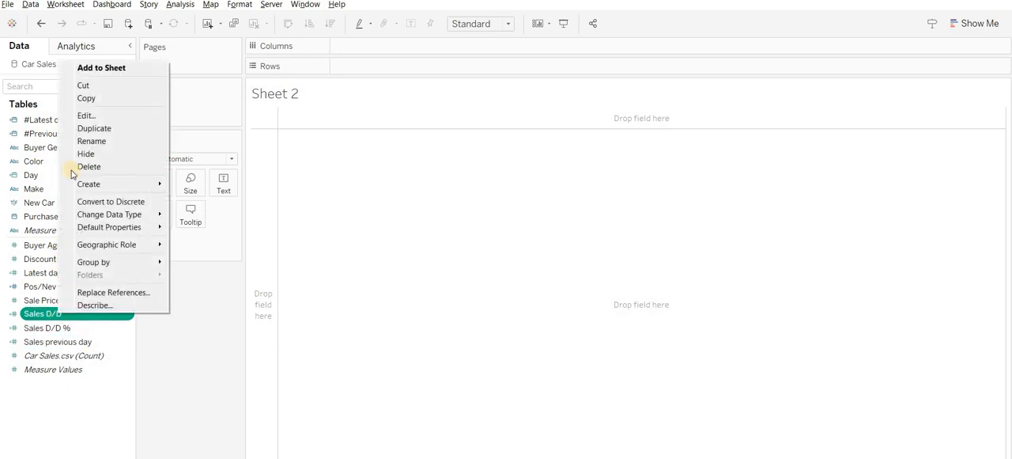
pyautogui.click(84, 115)
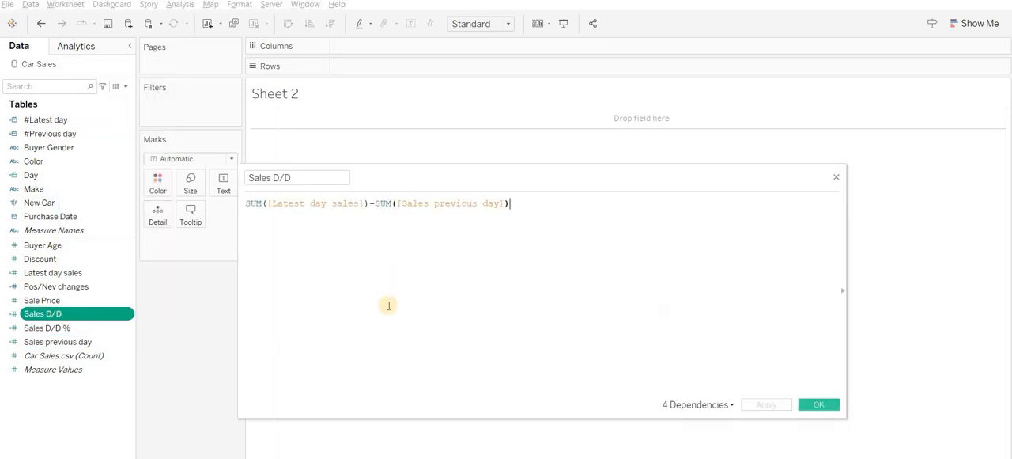
pyautogui.scroll(3, 390, 307)
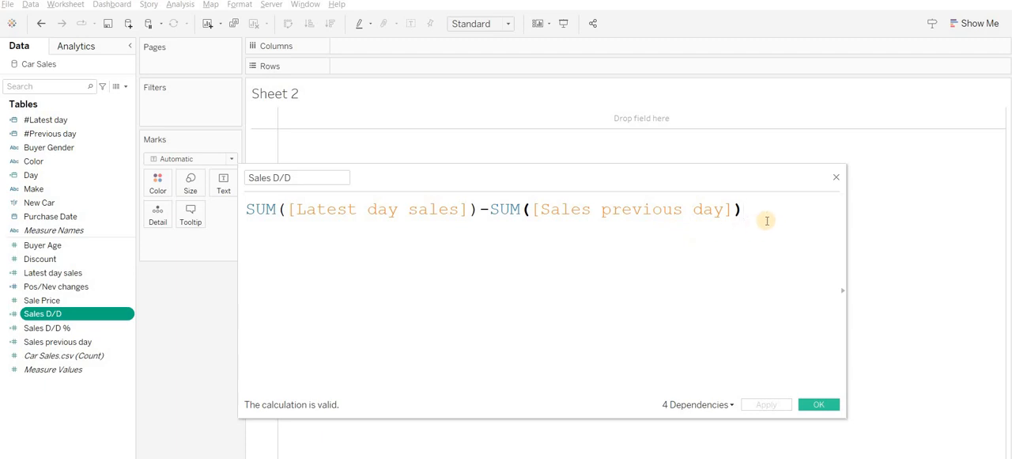
pyautogui.click(257, 208)
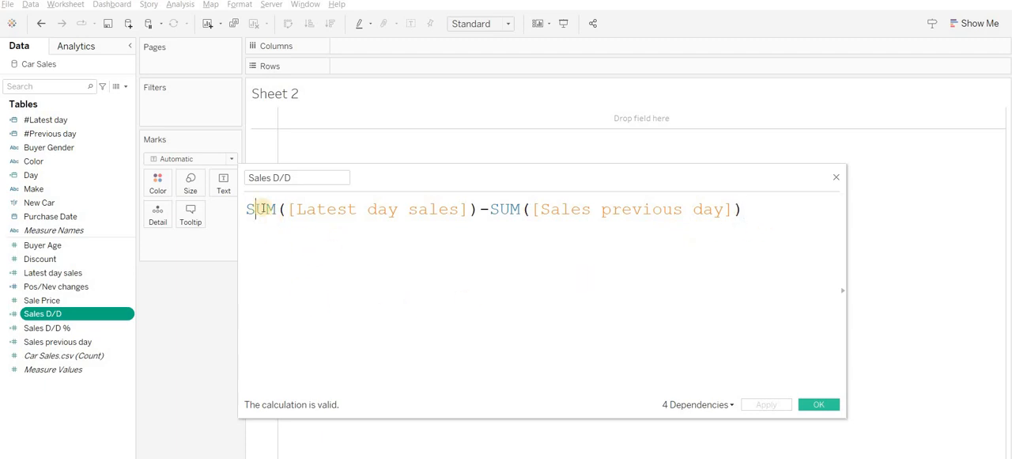
pyautogui.click(520, 207)
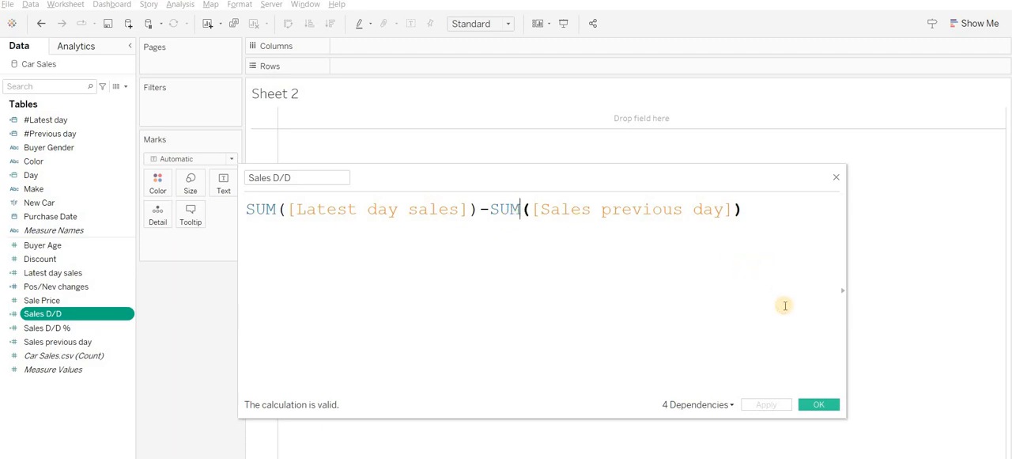
pyautogui.click(784, 305)
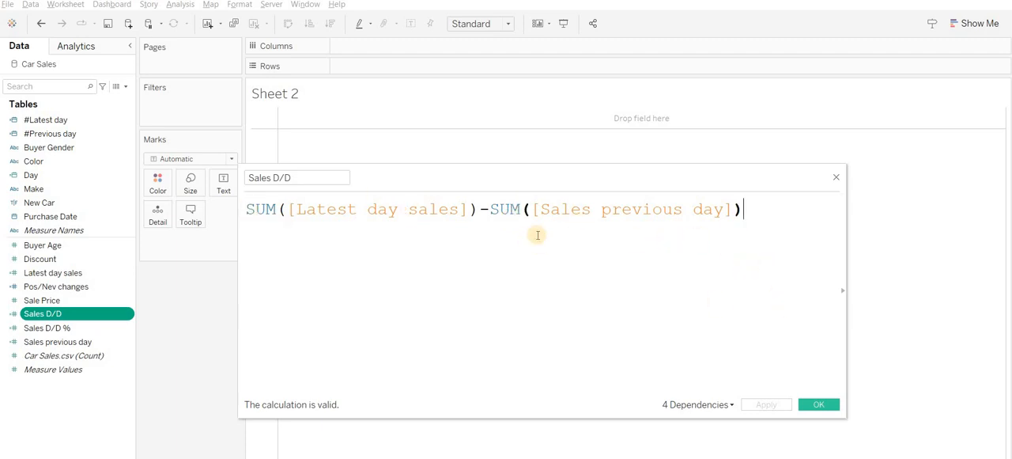
# - Remove the SUM function before ([Sales previous day]) in the Sales D/D formula, re-enter it as SUM, and save the field
pyautogui.doubleClick(507, 210)
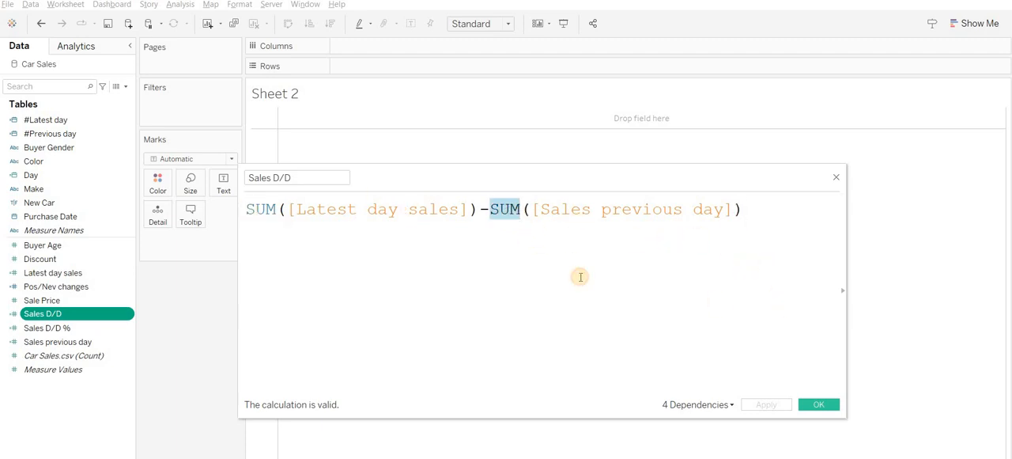
pyautogui.press('BackSpace')
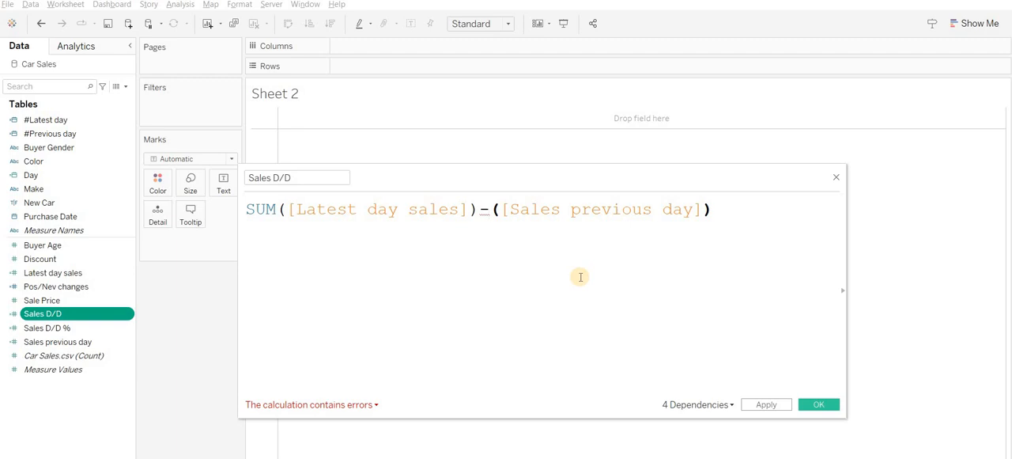
pyautogui.write('SUM')
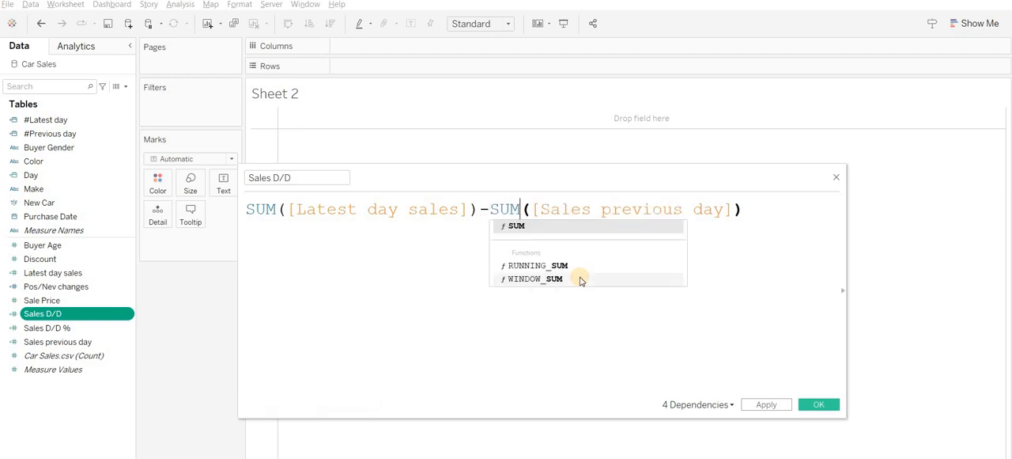
pyautogui.click(457, 301)
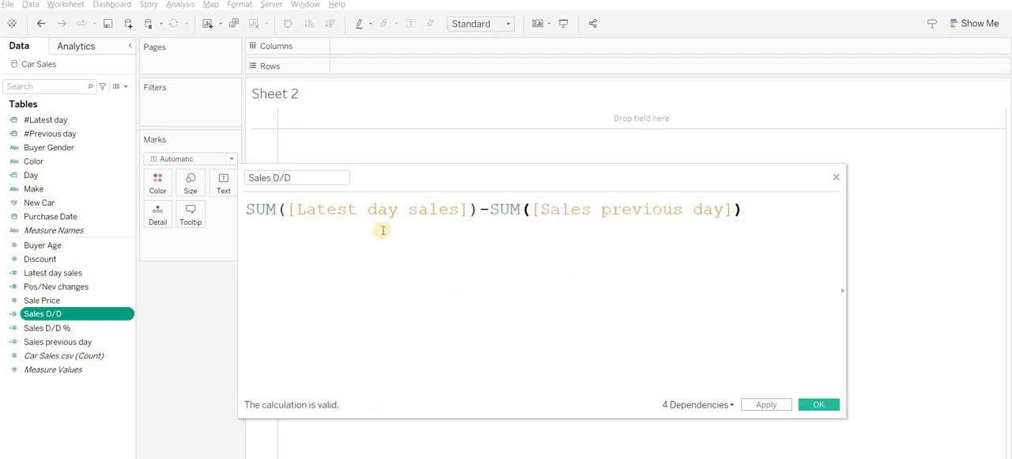
pyautogui.click(823, 405)
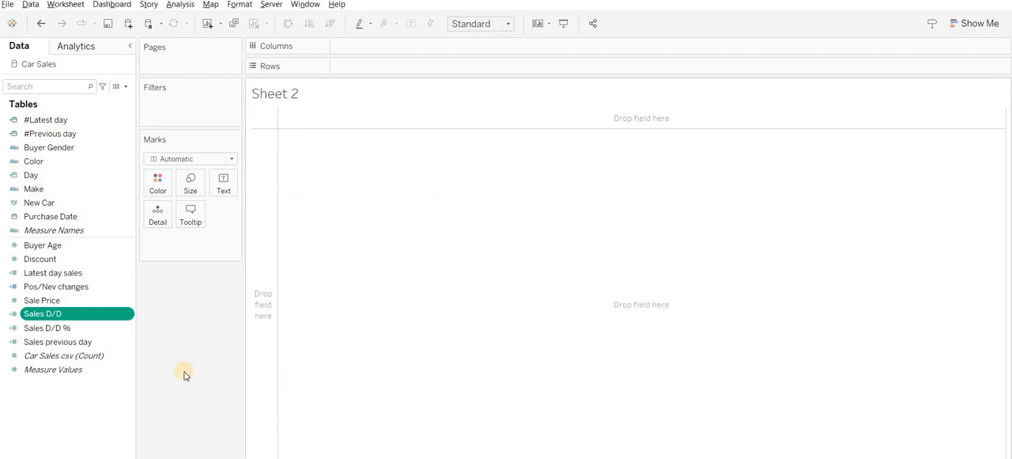
# - Open the Sales D/D % calculated field, examine how it divides Sales D/D by the summed Sales previous day, and close it unchanged
pyautogui.rightClick(55, 333)
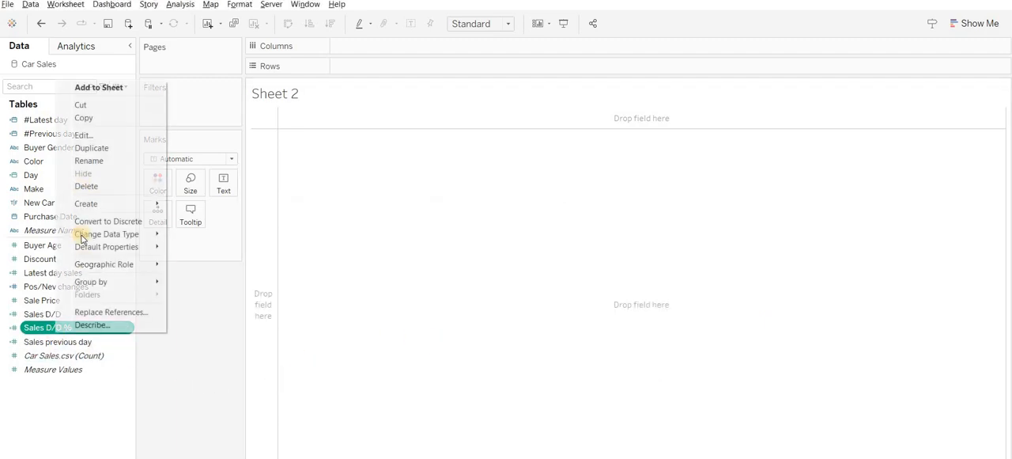
pyautogui.click(88, 138)
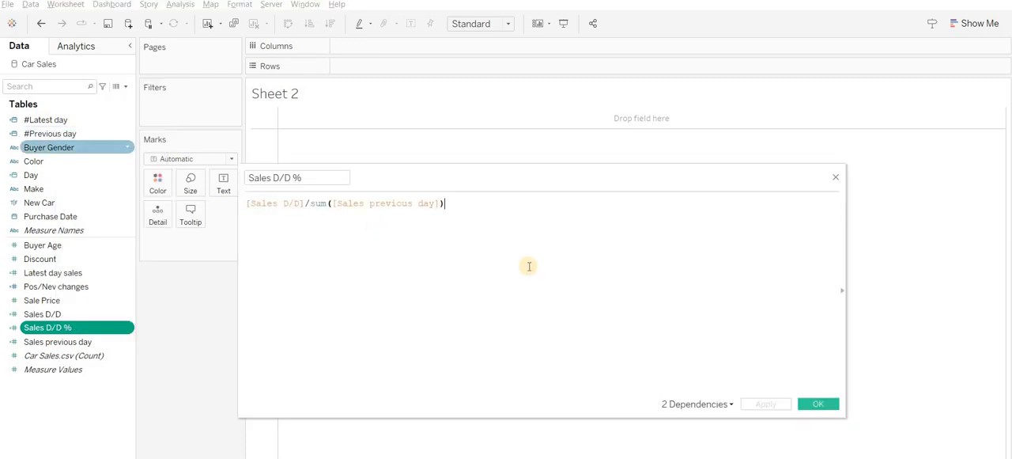
pyautogui.scroll(5, 493, 299)
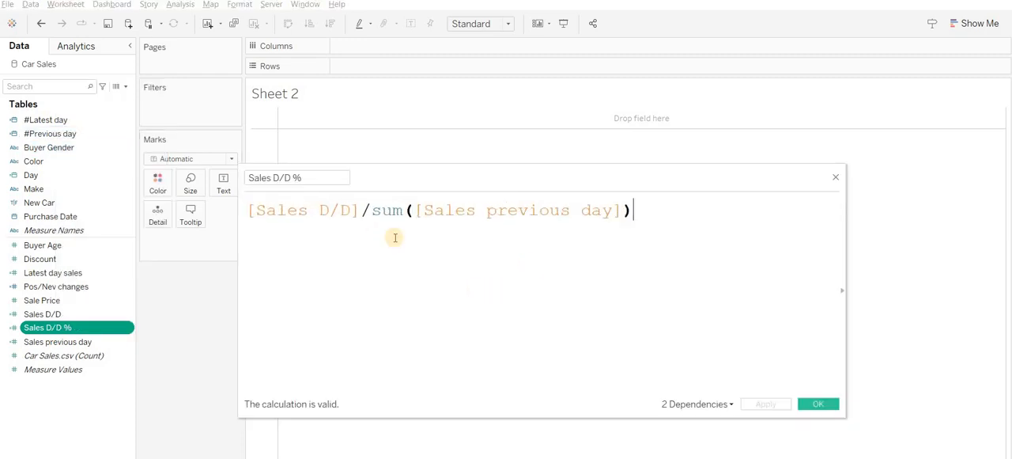
pyautogui.moveTo(363, 211); pyautogui.dragTo(258, 207)
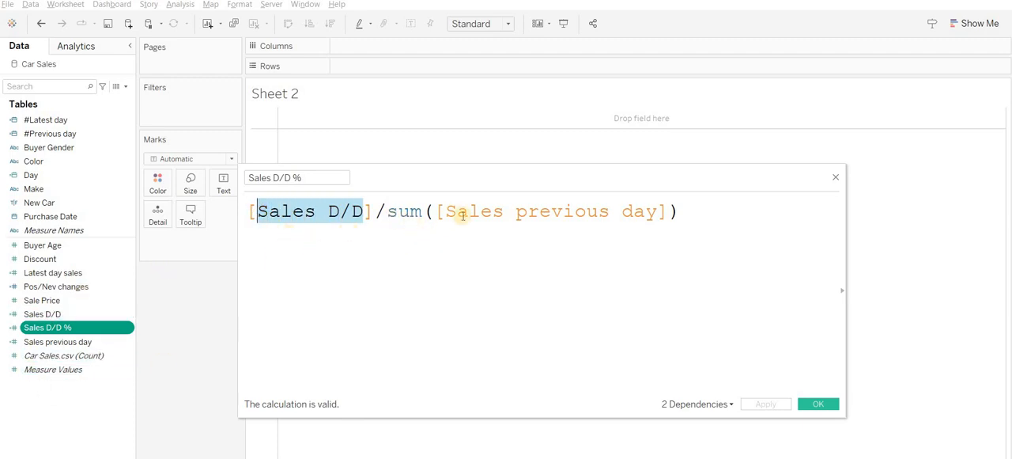
pyautogui.moveTo(657, 210); pyautogui.dragTo(554, 212)
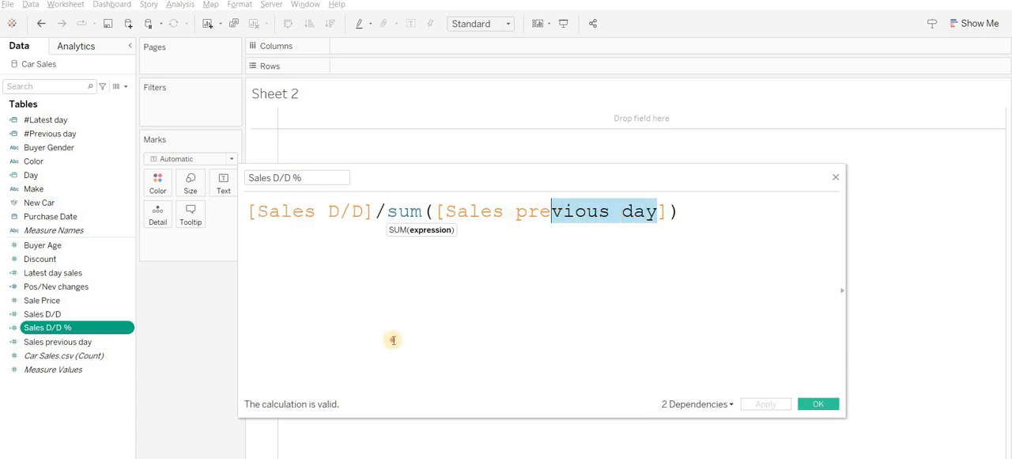
pyautogui.click(797, 381)
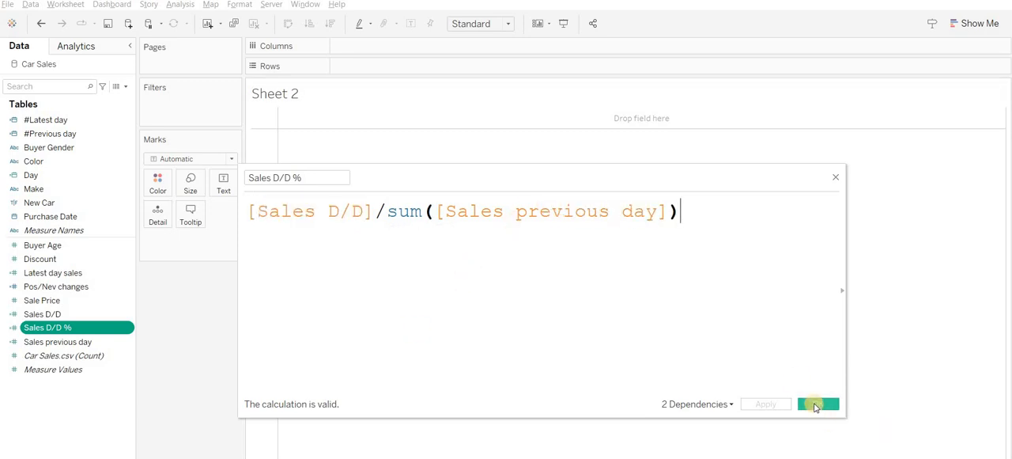
pyautogui.click(815, 405)
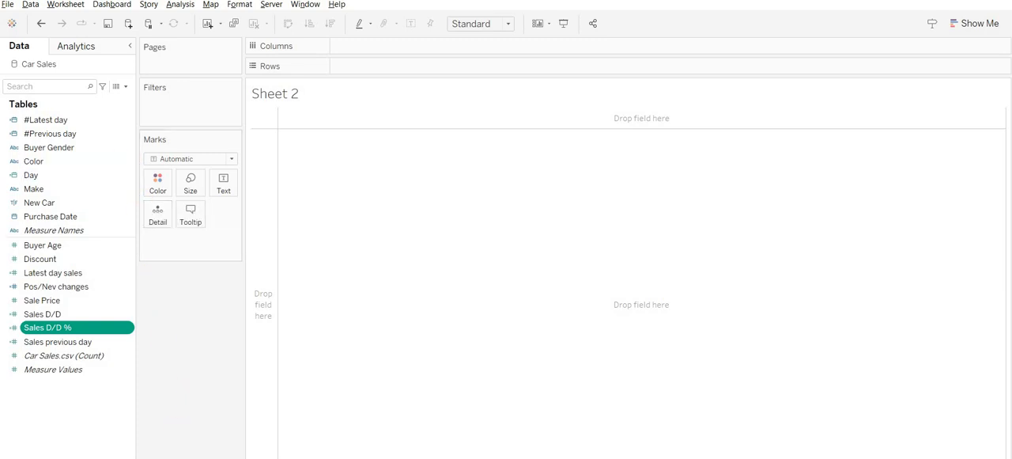
# - Go through the dashboard to Sheet 1, open its mark label text for editing, and examine the fields it contains
pyautogui.click(187, 457)
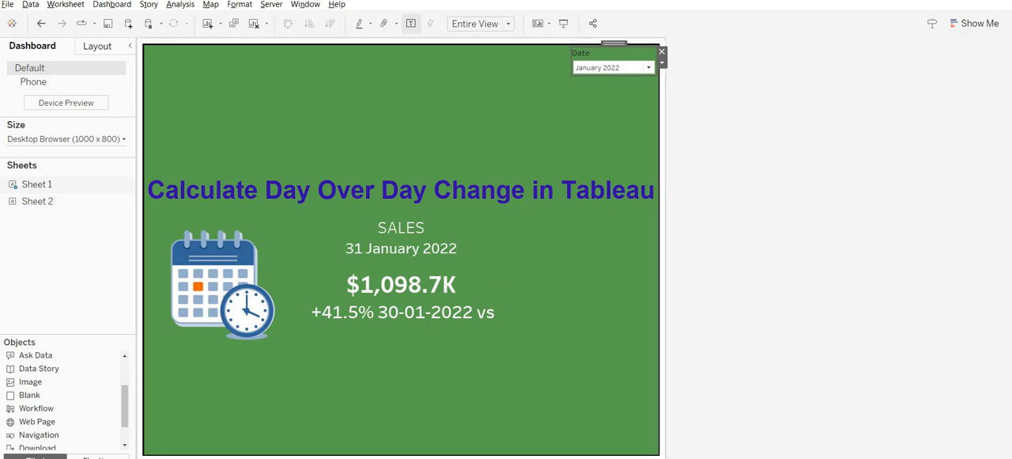
pyautogui.click(103, 458)
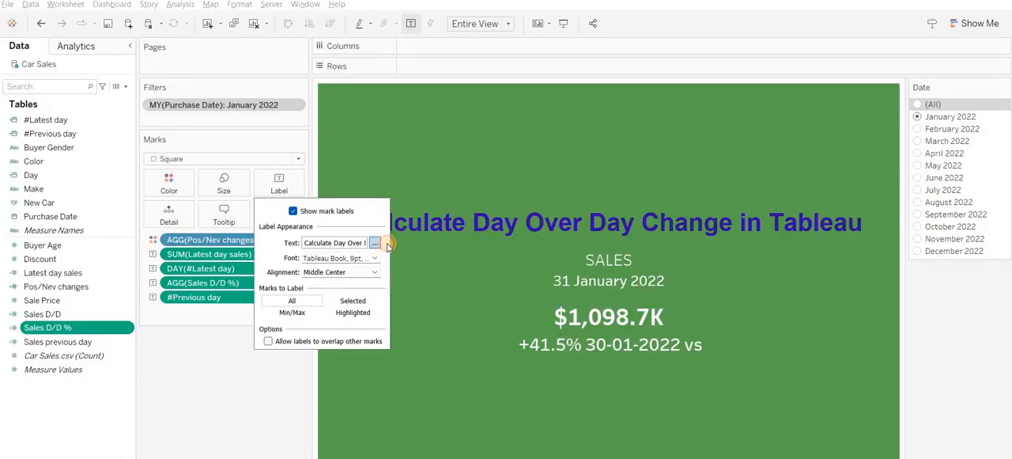
pyautogui.click(375, 243)
pyautogui.click(782, 352)
pyautogui.press('Down')
pyautogui.press('Down')
pyautogui.press('Down')
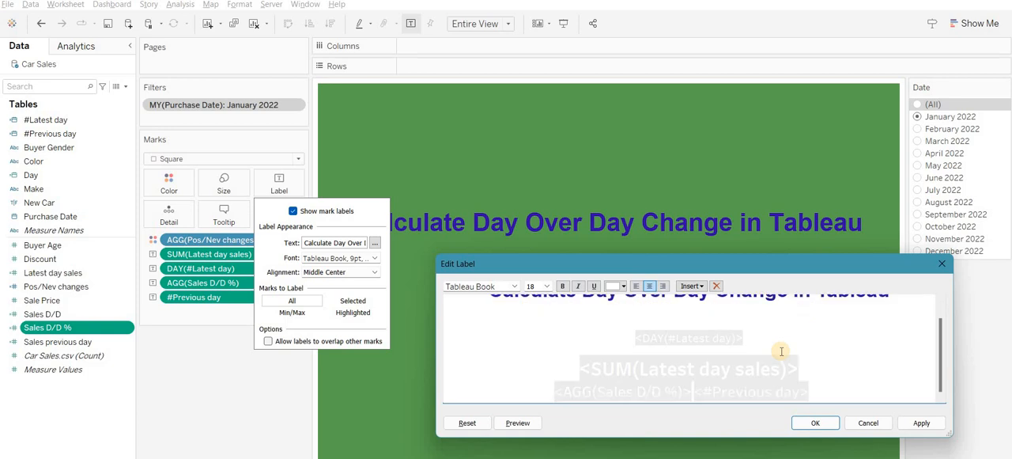
pyautogui.press('Up')
pyautogui.press('Up')
pyautogui.press('Up')
pyautogui.scroll(-1, 792, 354)
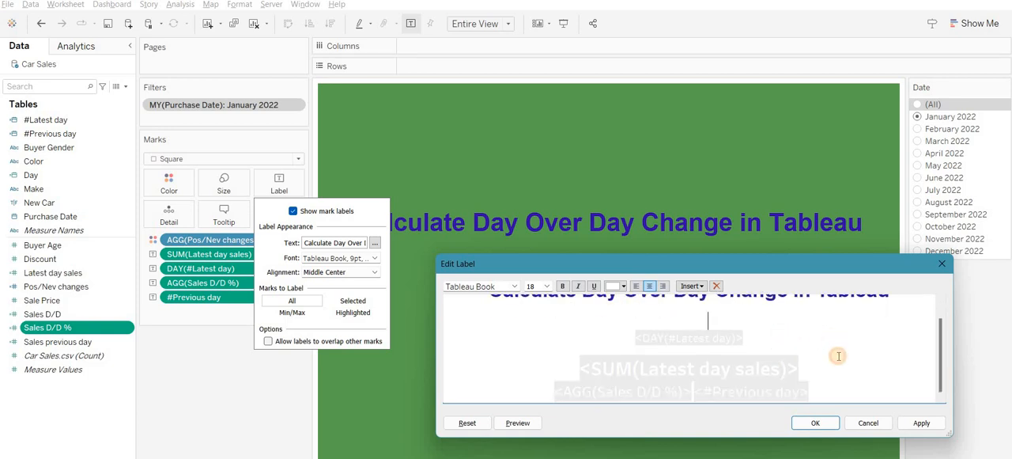
pyautogui.click(838, 356)
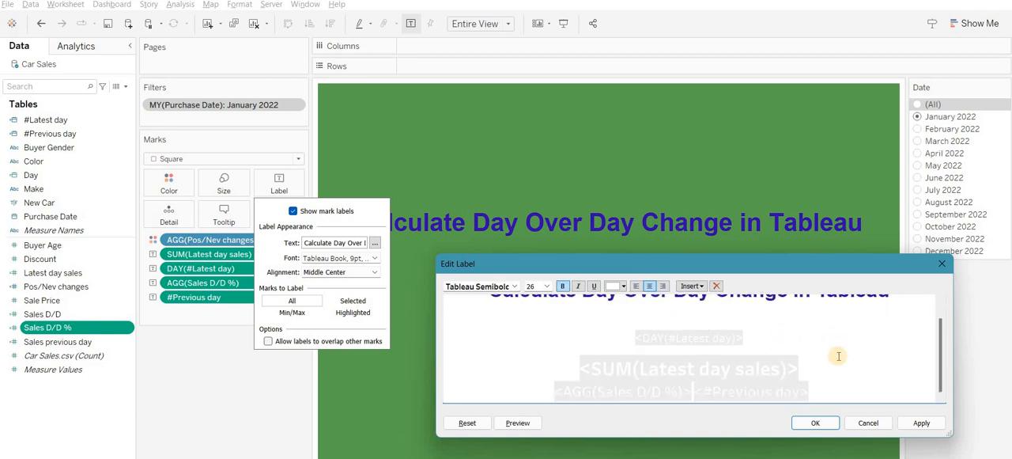
# - Copy the label lines from <DAY(#Latest day)> through <#Previous day> vs in Sheet 1 and close the label editor
pyautogui.click(739, 354)
pyautogui.hotkey('shift', 'Down')
pyautogui.hotkey('shift', 'Down')
pyautogui.hotkey('shift', 'Down')
pyautogui.hotkey('shift', 'Down')
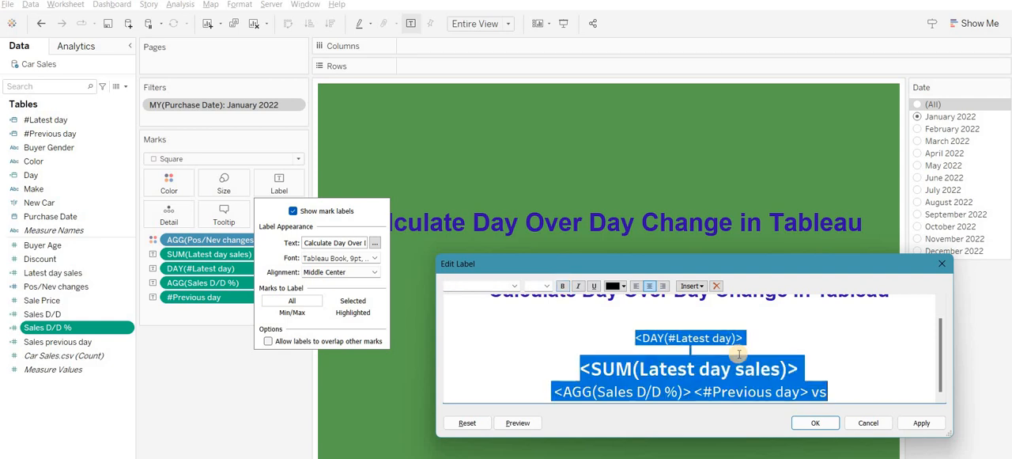
pyautogui.click(816, 422)
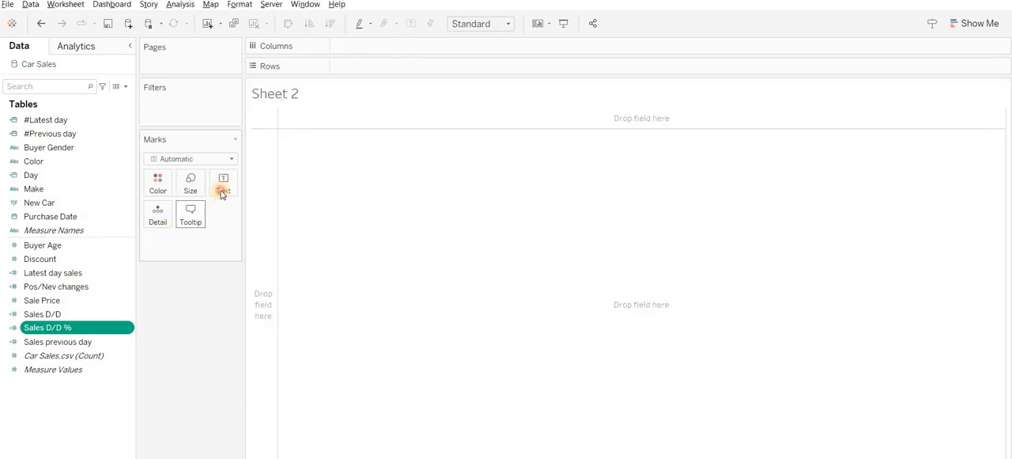
# - Try placing #Latest day on Text in Sheet 2 and replacing its label text with the lines copied from Sheet 1
pyautogui.click(223, 183)
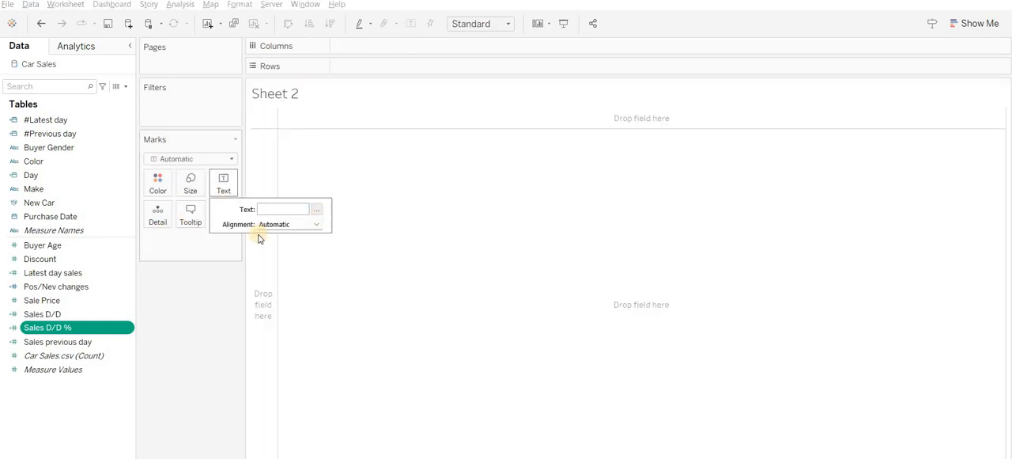
pyautogui.keyDown('ctrl'); pyautogui.click(50, 120); pyautogui.keyUp('ctrl')
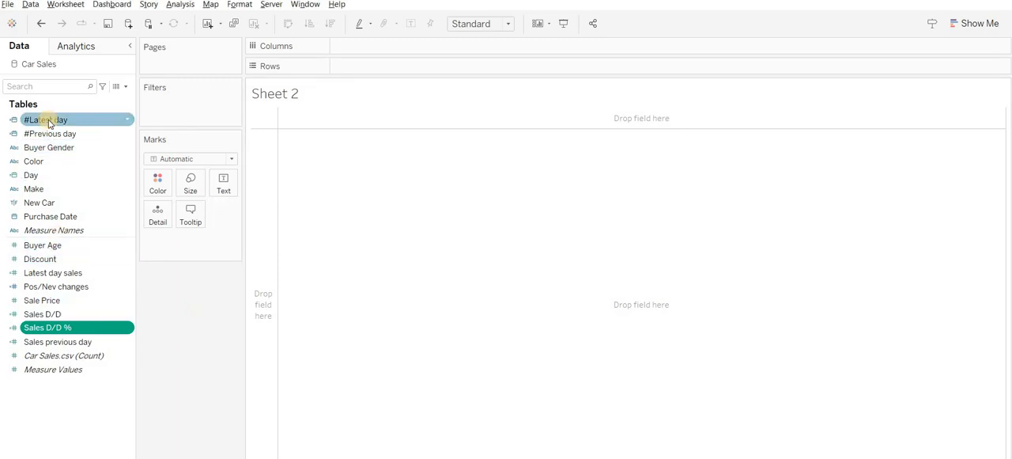
pyautogui.moveTo(156, 190); pyautogui.dragTo(223, 183)
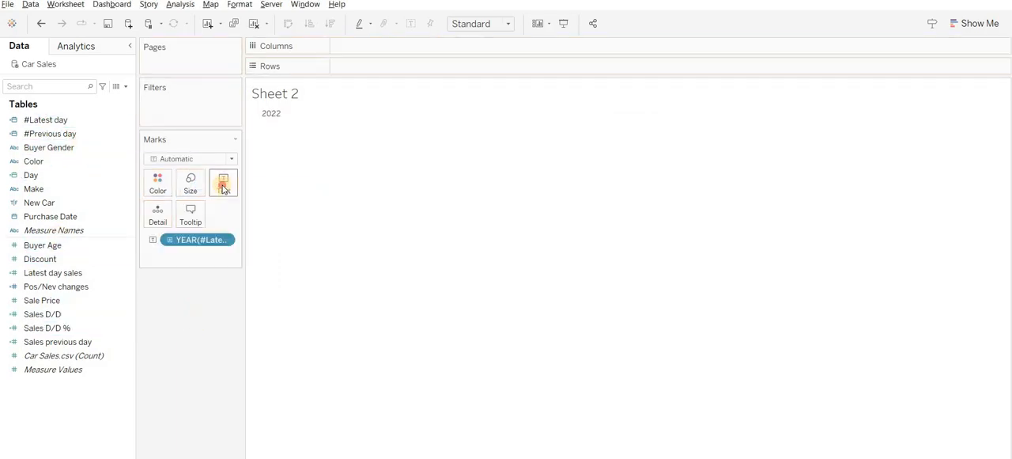
pyautogui.click(316, 209)
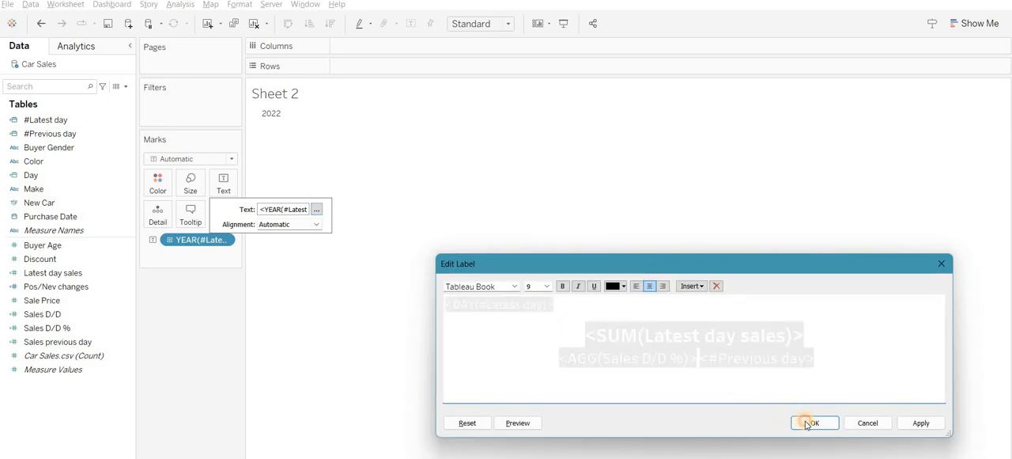
pyautogui.click(811, 423)
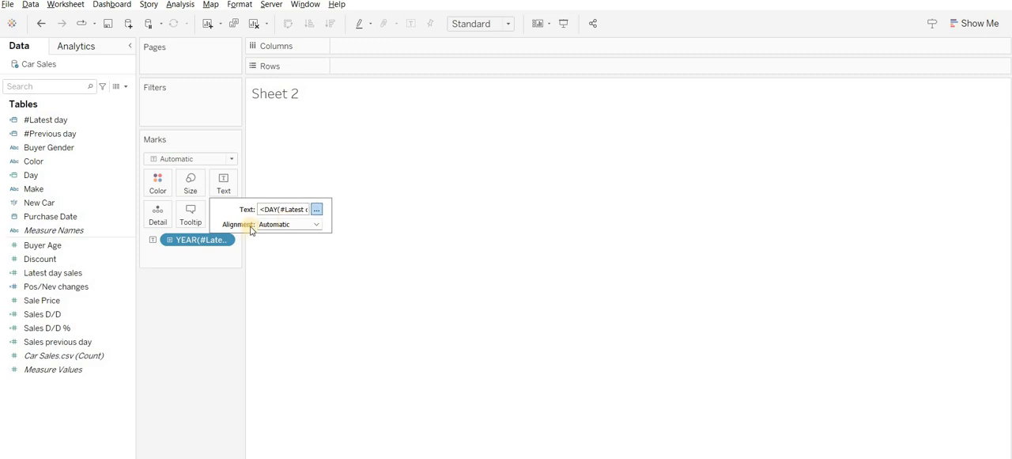
# - Switch the #Latest day pill on Sheet 2's Marks card to Exact Date and remove it from the view
pyautogui.rightClick(205, 240)
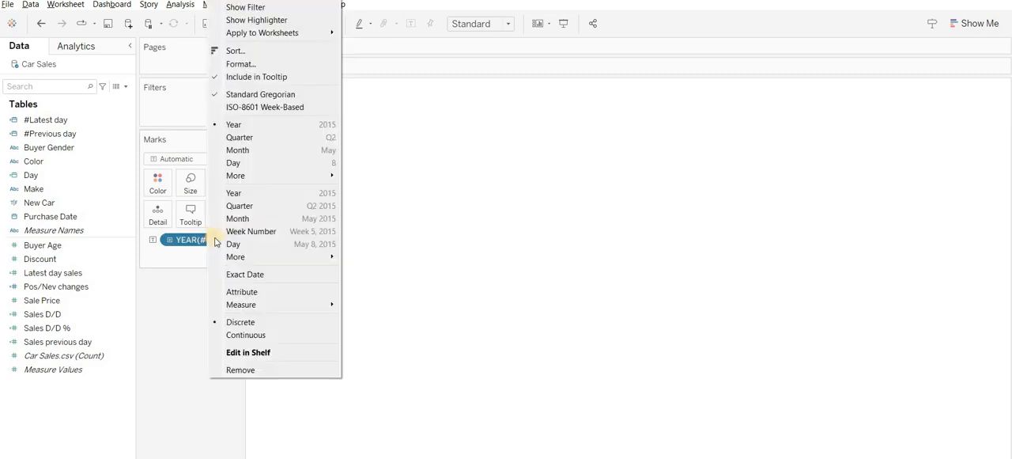
pyautogui.click(254, 274)
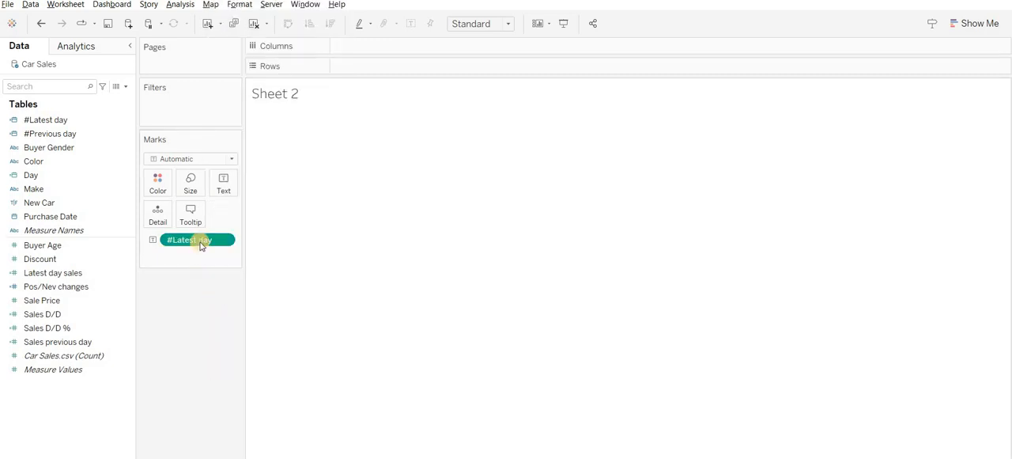
pyautogui.moveTo(200, 246); pyautogui.dragTo(183, 299)
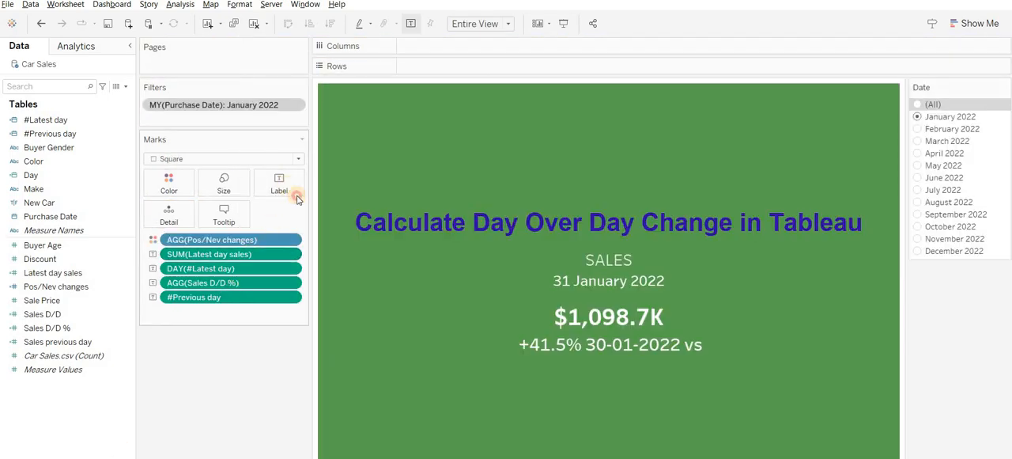
# - Add Sales previous day, Sales D/D %, Sales D/D, Latest day sales, #Latest day and #Previous day to Detail on Sheet 2
pyautogui.click(282, 186)
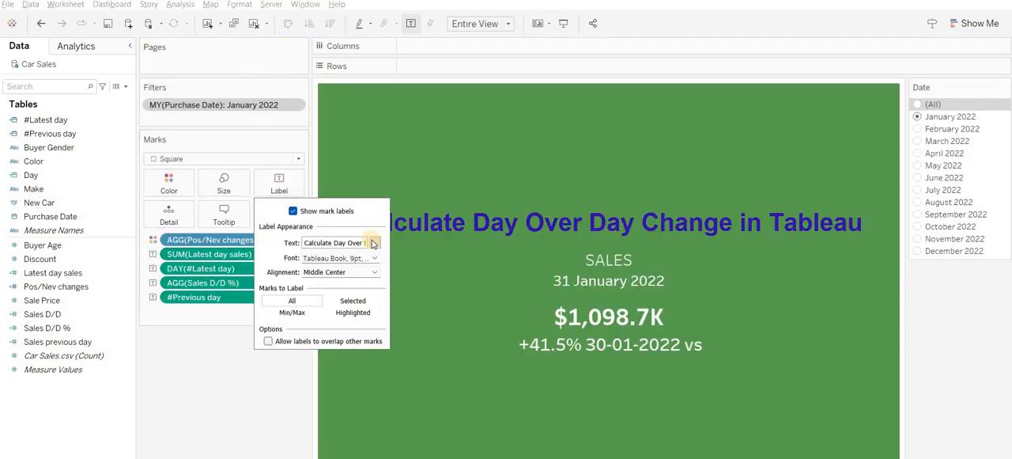
pyautogui.click(248, 402)
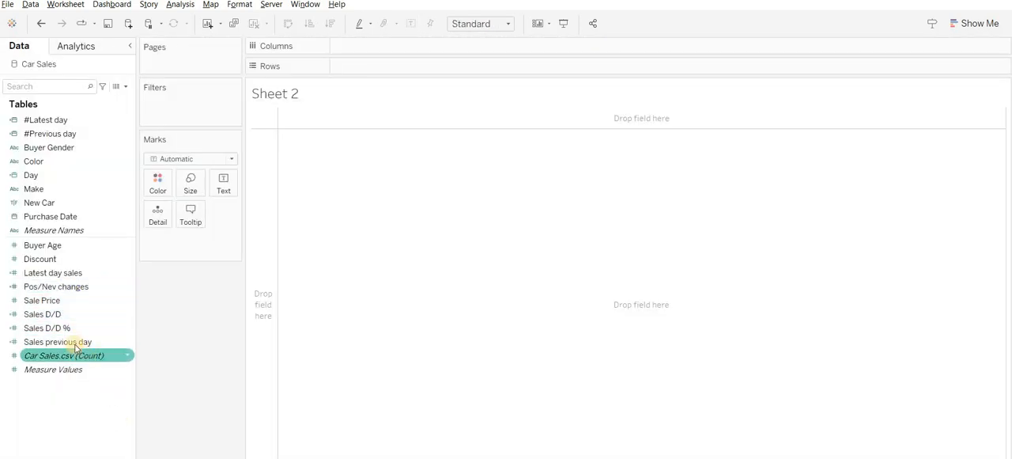
pyautogui.click(74, 343)
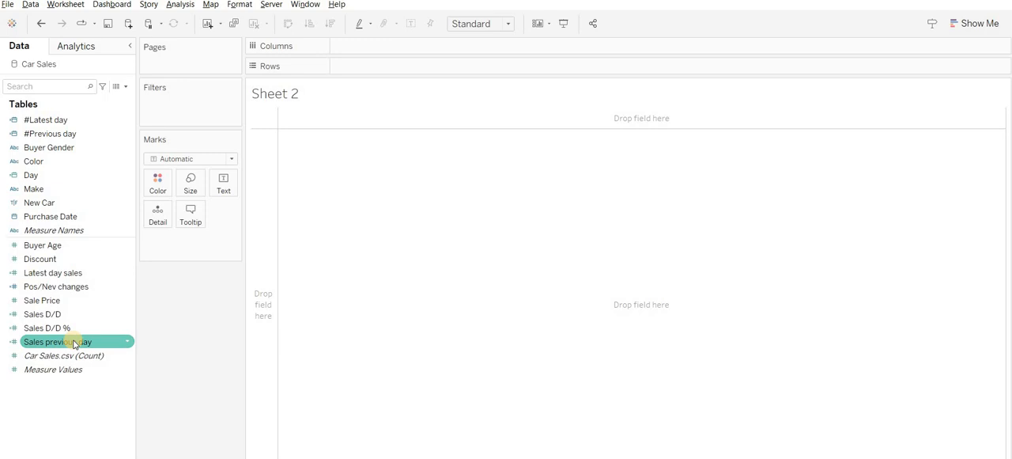
pyautogui.keyDown('ctrl'); pyautogui.click(70, 329); pyautogui.keyUp('ctrl')
pyautogui.keyDown('ctrl'); pyautogui.click(57, 316); pyautogui.keyUp('ctrl')
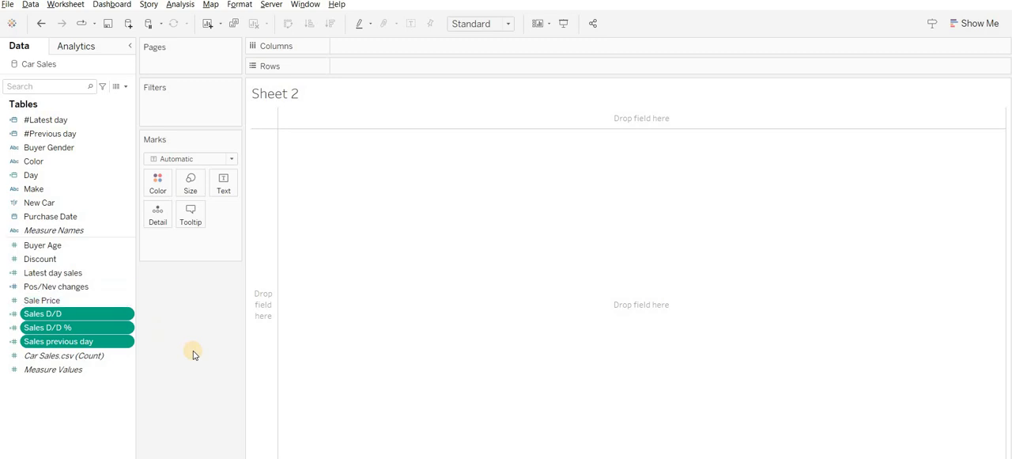
pyautogui.keyDown('ctrl'); pyautogui.click(77, 278); pyautogui.keyUp('ctrl')
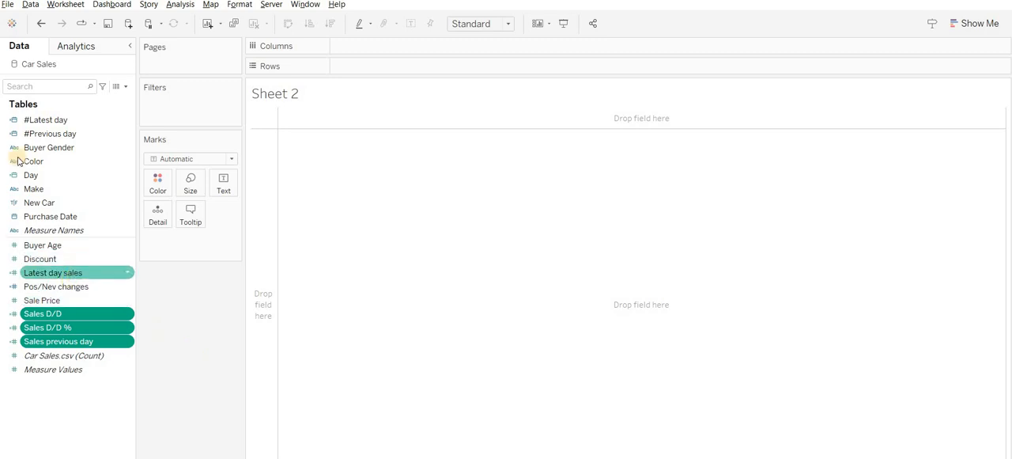
pyautogui.keyDown('ctrl'); pyautogui.click(45, 120); pyautogui.keyUp('ctrl')
pyautogui.moveTo(55, 135); pyautogui.dragTo(159, 215)
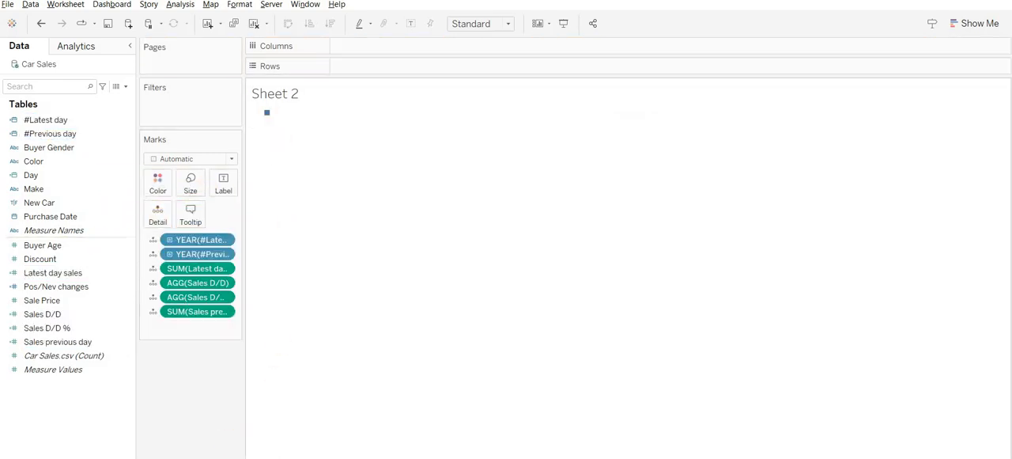
# - Copy the lines of Sheet 1's mark label text and close its label editor
pyautogui.click(279, 183)
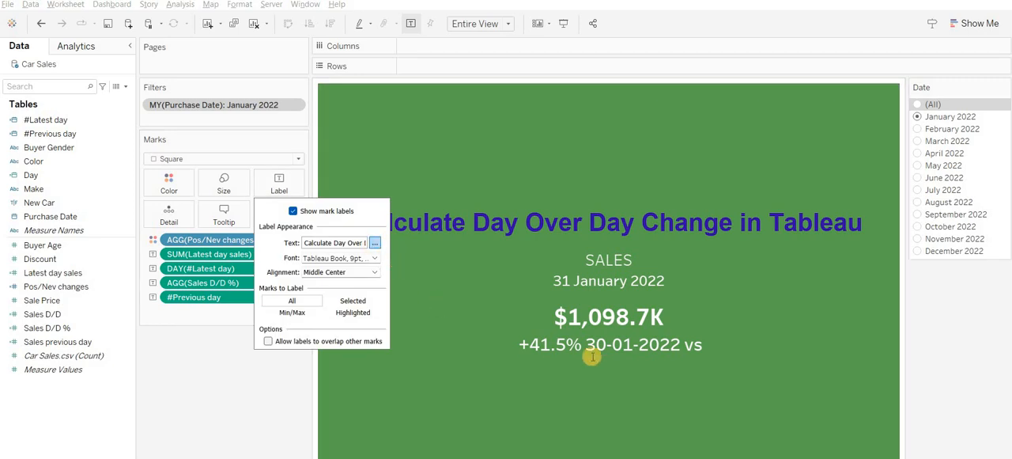
pyautogui.moveTo(622, 356); pyautogui.dragTo(646, 428)
pyautogui.hotkey('ctrl', 'c')
pyautogui.click(814, 423)
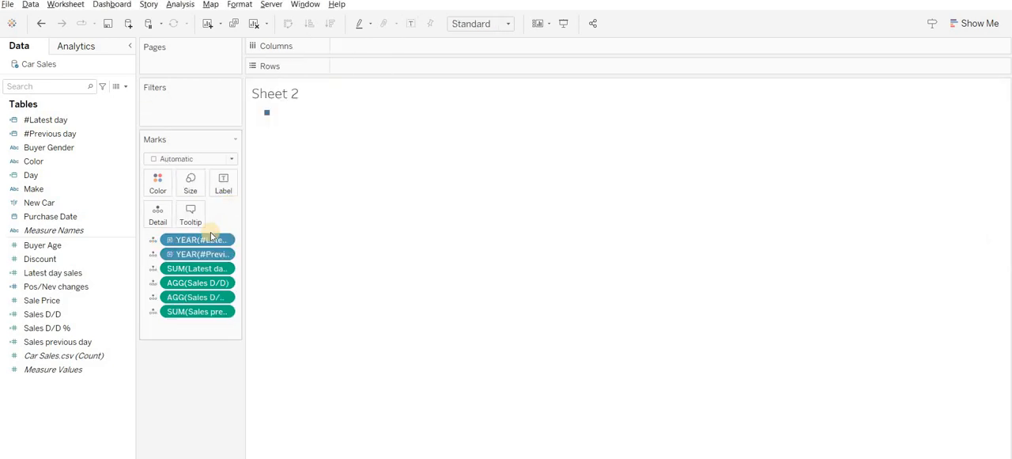
# - Set both the #Latest day and #Previous day pills on Sheet 2's Marks card to Exact Date
pyautogui.rightClick(211, 238)
pyautogui.click(253, 274)
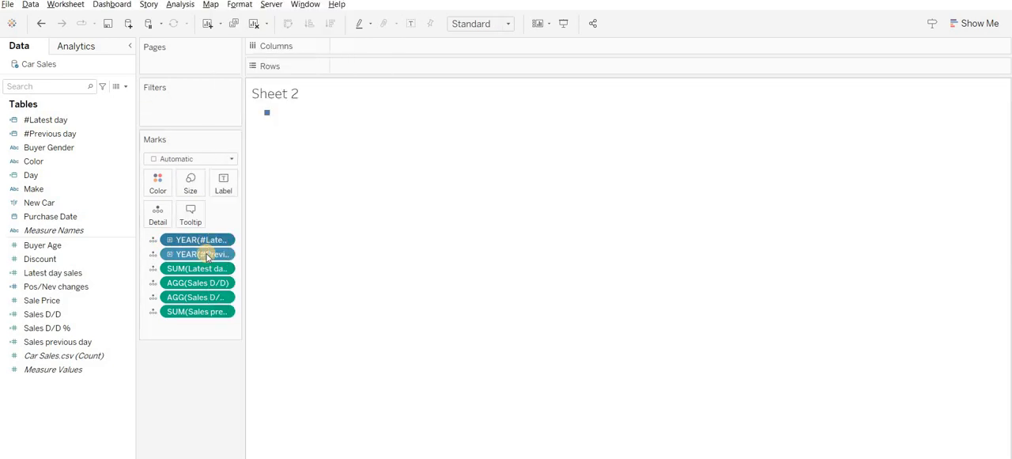
pyautogui.rightClick(204, 240)
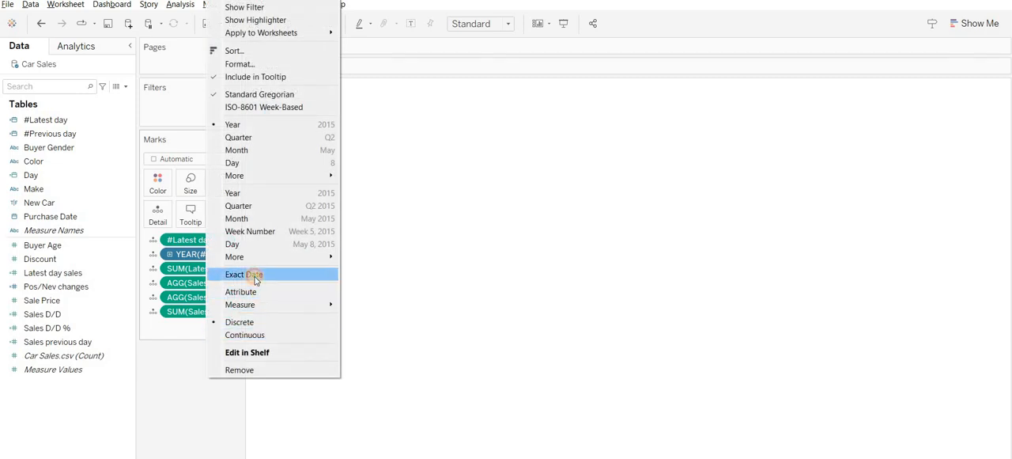
pyautogui.click(254, 274)
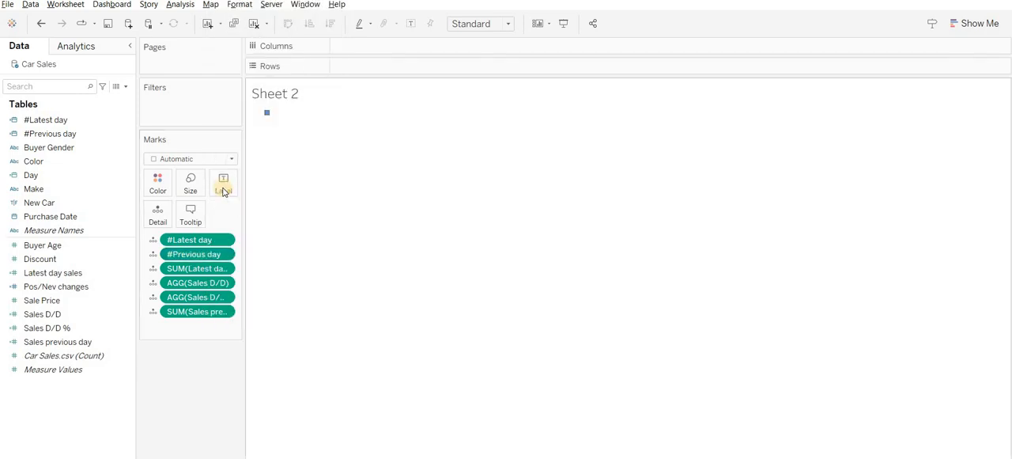
pyautogui.click(177, 357)
pyautogui.click(236, 190)
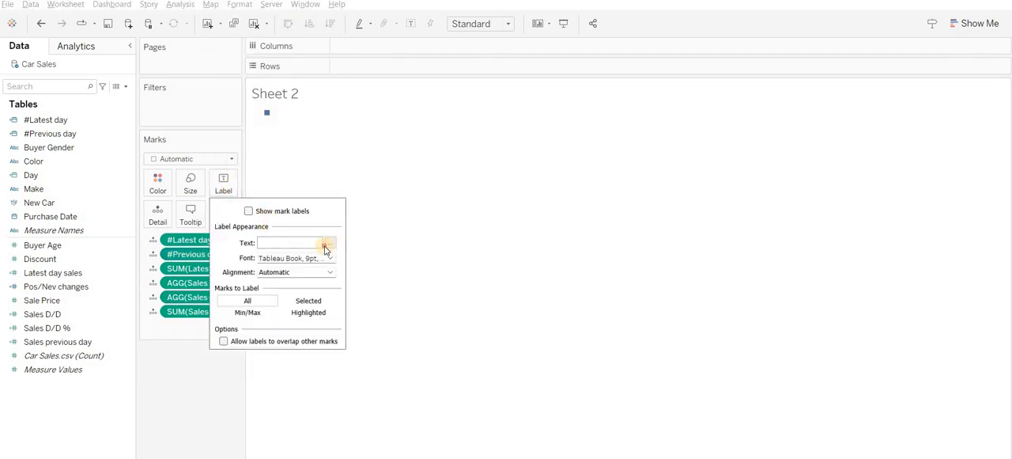
pyautogui.click(165, 366)
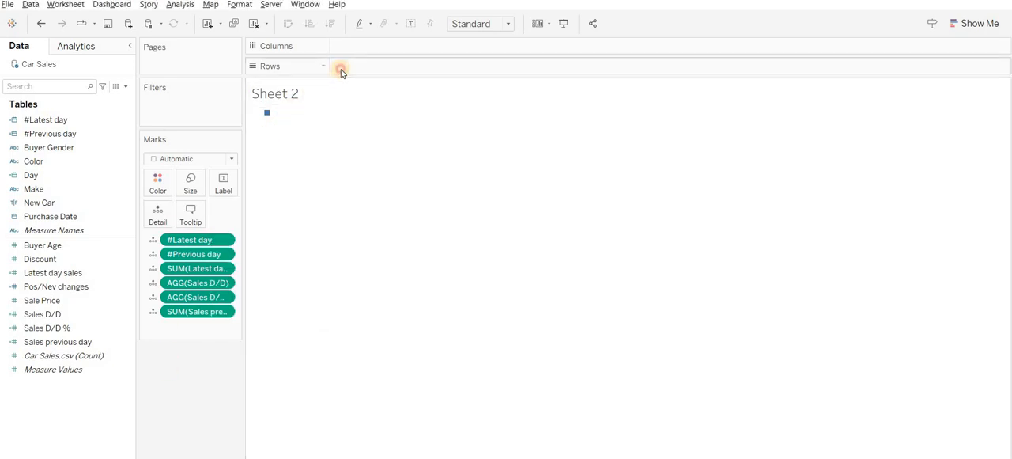
# - Try applying the copied label text to a SUM(1) pill placed on Text in Sheet 2, and remove that pill
pyautogui.write('1')
pyautogui.press('Return')
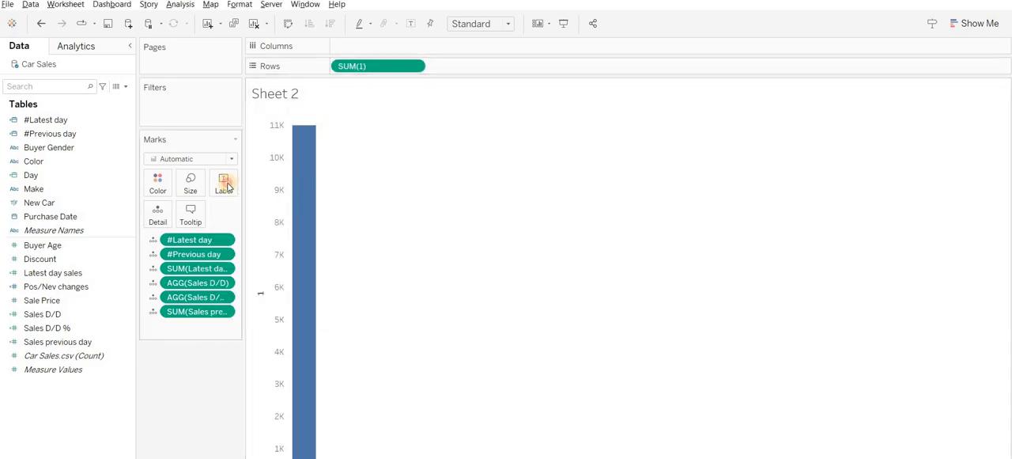
pyautogui.click(222, 186)
pyautogui.moveTo(243, 166); pyautogui.dragTo(227, 189)
pyautogui.click(227, 188)
pyautogui.click(319, 212)
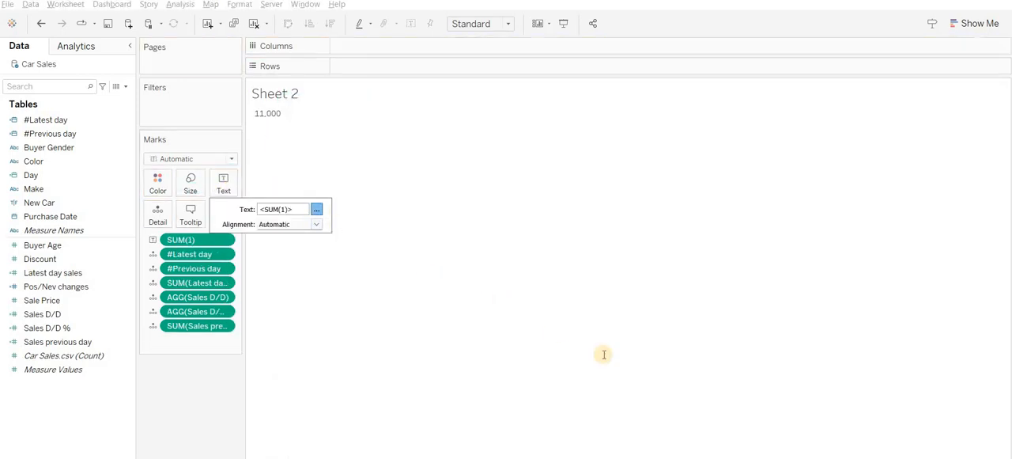
pyautogui.write('<DAY(#Latest day)> <SUM(Latest day sales)> <AGG(Sales D/D %)>|<#Previous day>')
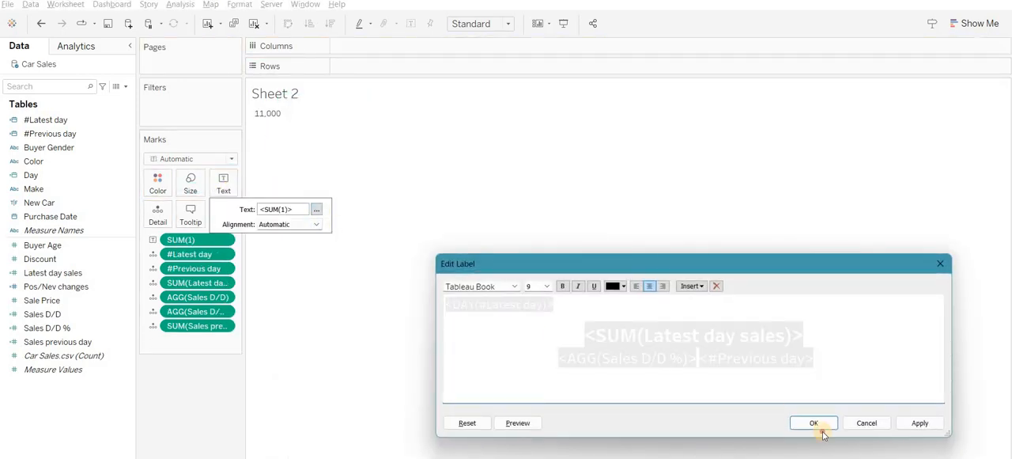
pyautogui.click(819, 424)
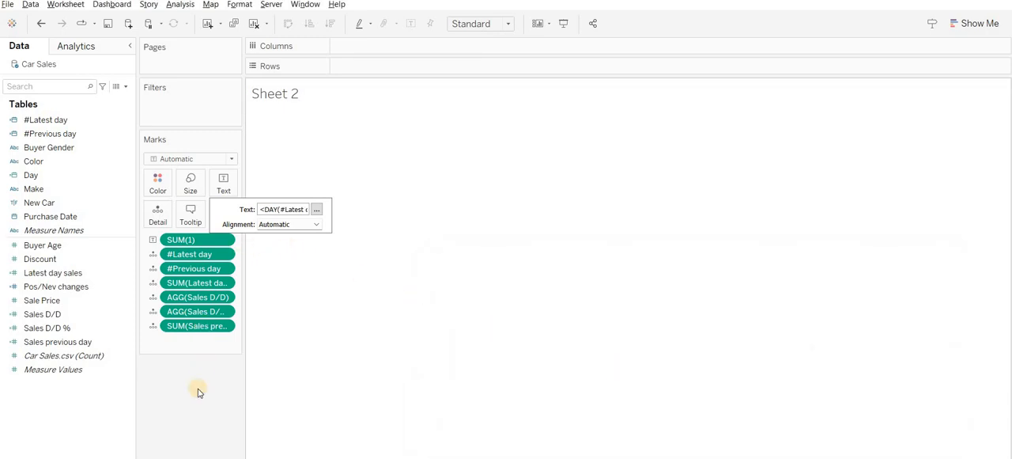
pyautogui.moveTo(181, 240); pyautogui.dragTo(199, 394)
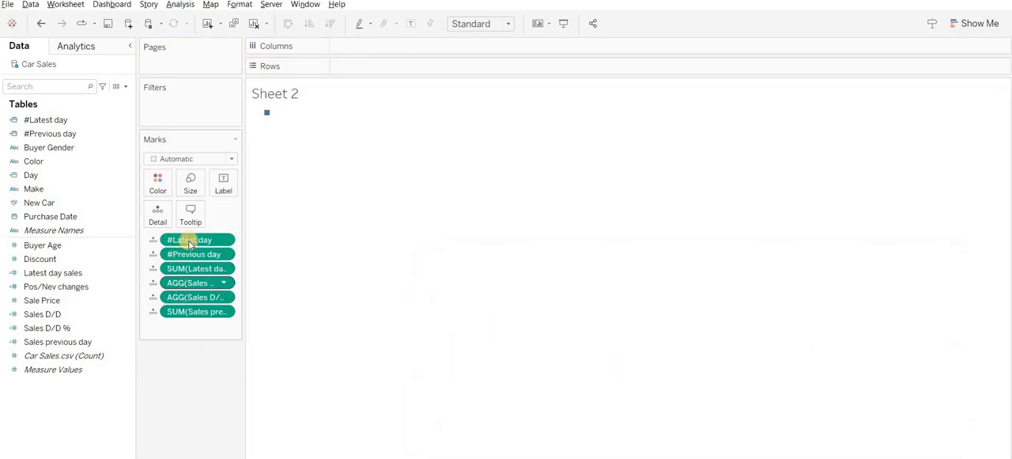
pyautogui.click(154, 241)
pyautogui.click(195, 356)
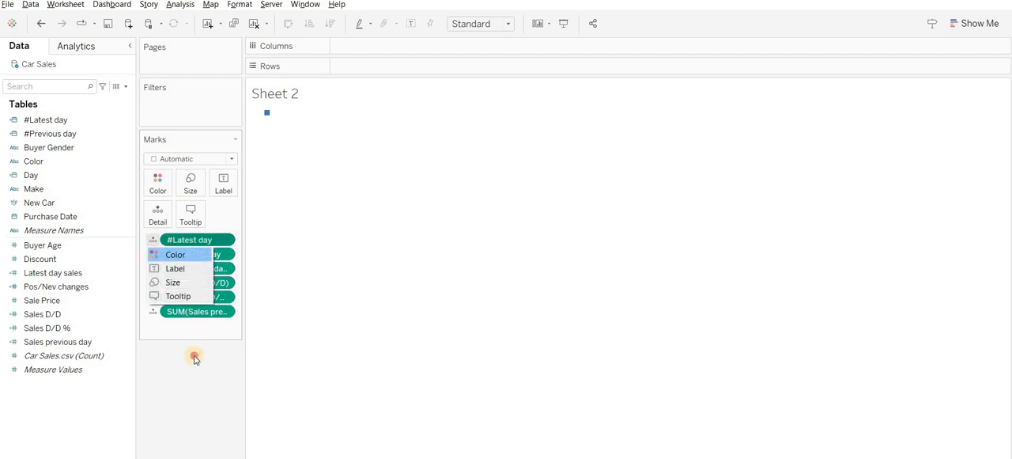
pyautogui.click(154, 299)
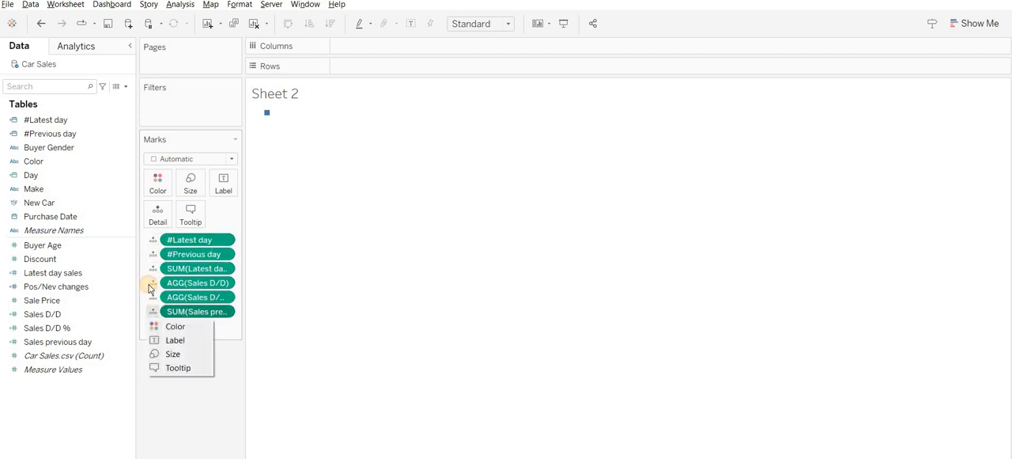
pyautogui.click(153, 296)
pyautogui.click(153, 284)
pyautogui.click(196, 394)
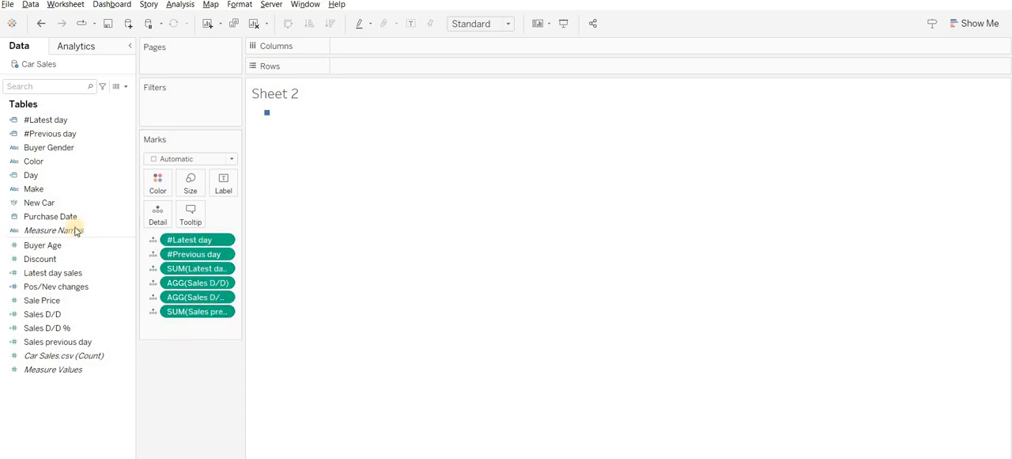
# - Assign all six pills on Sheet 2's Marks card, from #Latest day through Sales previous day, to Text
pyautogui.moveTo(182, 240); pyautogui.dragTo(223, 201)
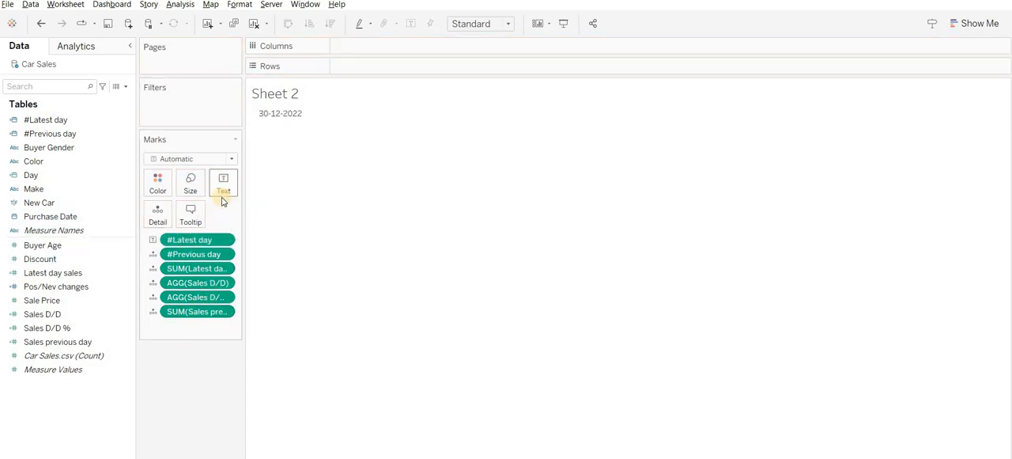
pyautogui.moveTo(197, 253); pyautogui.dragTo(227, 190)
pyautogui.moveTo(211, 280); pyautogui.dragTo(226, 188)
pyautogui.moveTo(216, 295); pyautogui.dragTo(224, 190)
pyautogui.moveTo(200, 311); pyautogui.dragTo(224, 188)
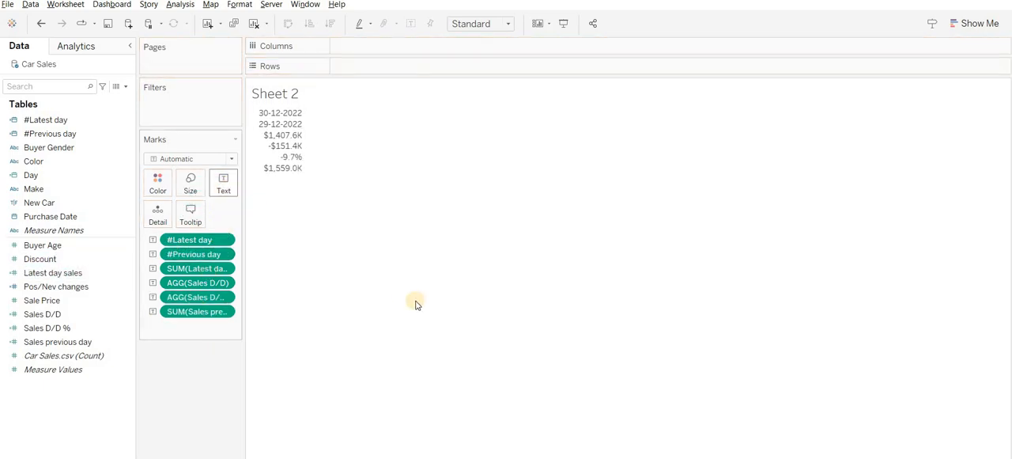
# - Replace the whole text of Sheet 2's label with the lines copied from Sheet 1 and apply it
pyautogui.click(224, 183)
pyautogui.click(316, 208)
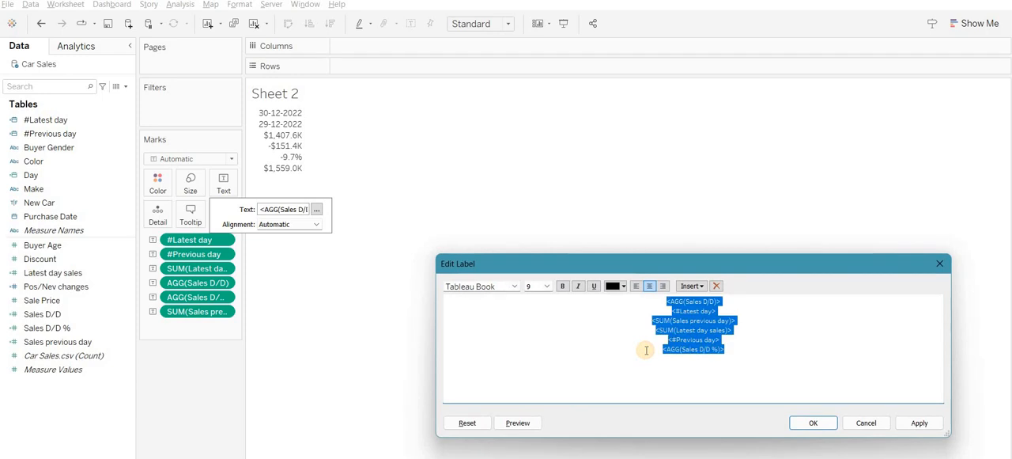
pyautogui.hotkey('ctrl', 'v')
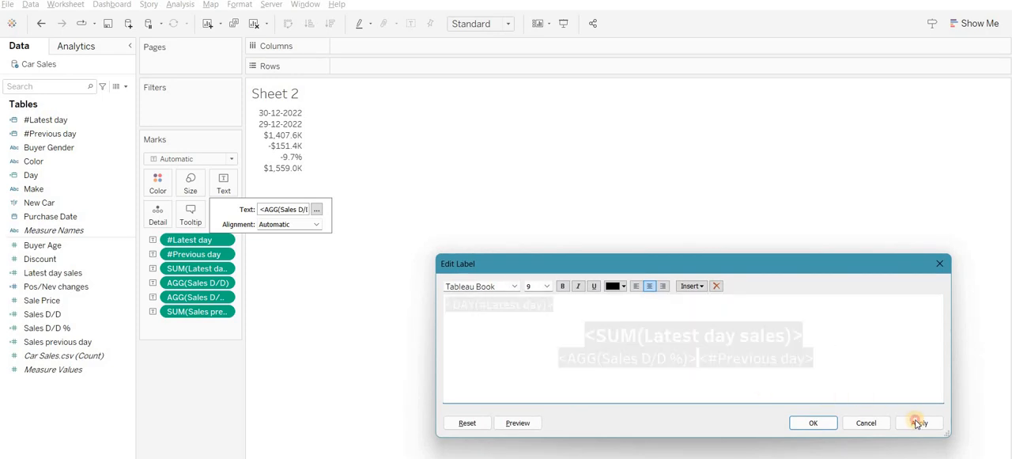
pyautogui.click(918, 423)
# - Set the font colour of all label text to black, apply it and close the label editor
pyautogui.click(788, 379)
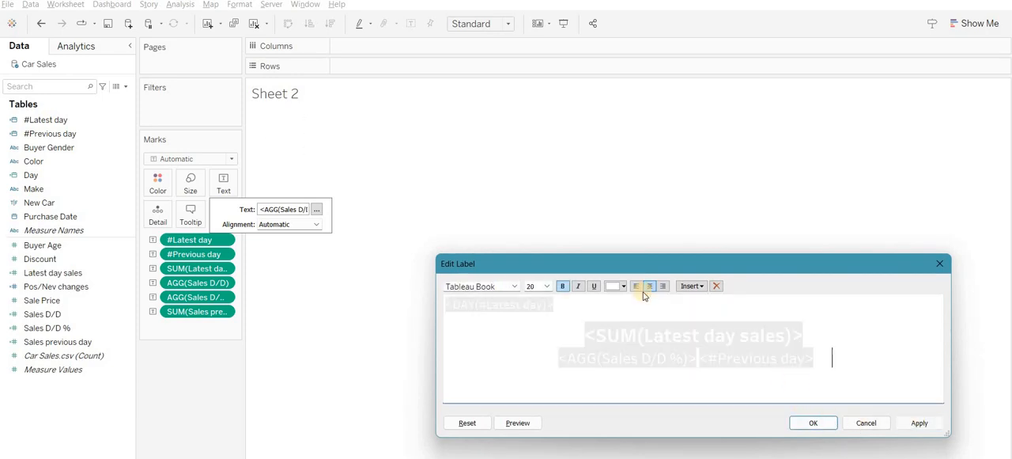
pyautogui.hotkey('ctrl', 'a')
pyautogui.click(621, 289)
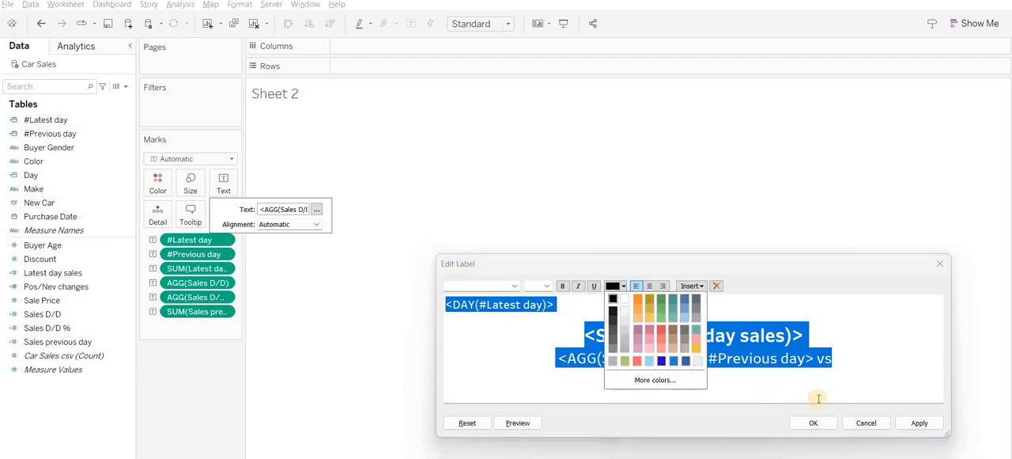
pyautogui.click(607, 294)
pyautogui.click(918, 423)
pyautogui.click(813, 422)
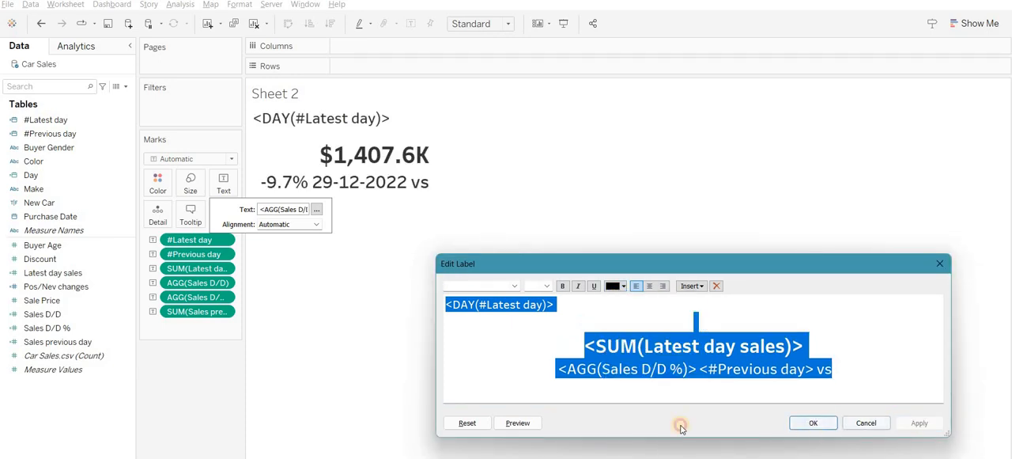
pyautogui.click(200, 374)
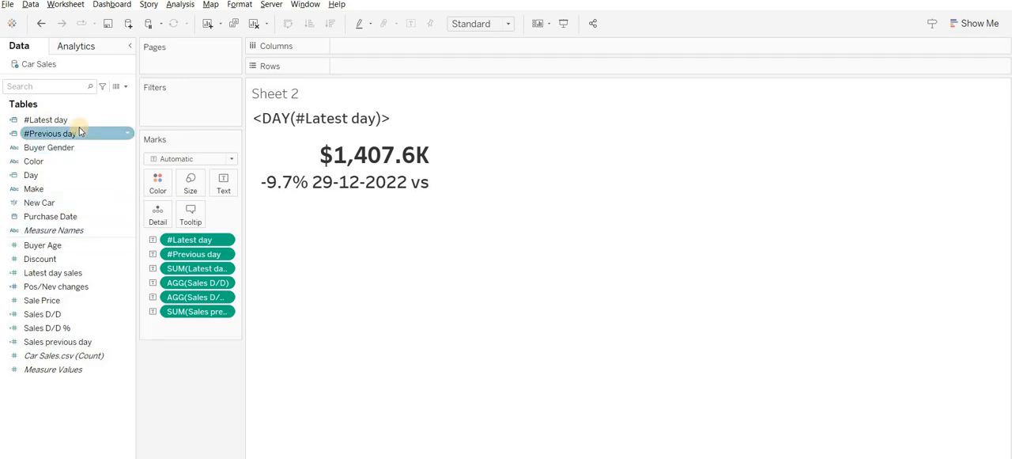
# - Replace the label's <DAY(#Latest day)> line with the inserted #Latest day field and apply the change
pyautogui.click(55, 338)
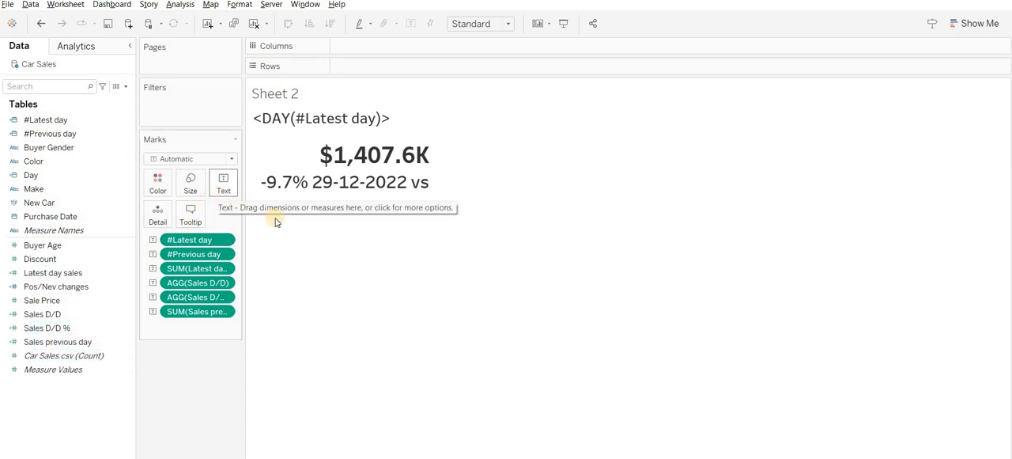
pyautogui.click(223, 183)
pyautogui.click(317, 210)
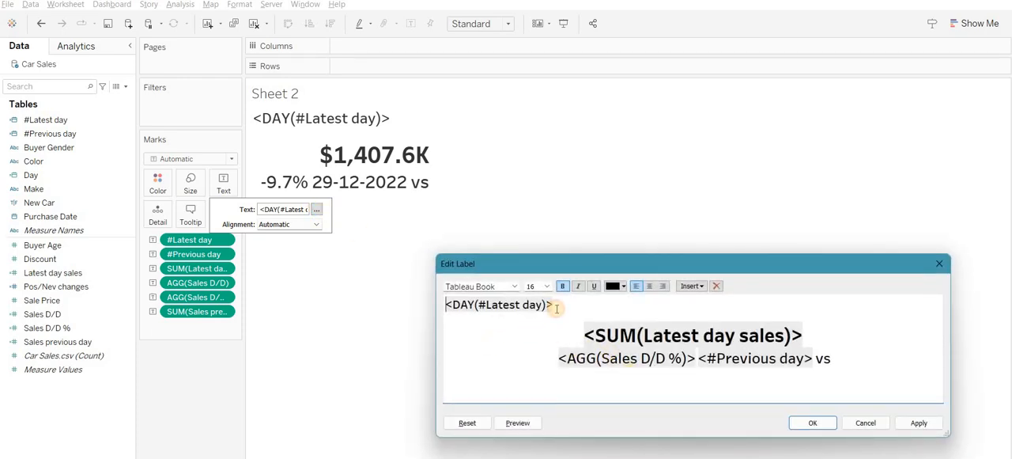
pyautogui.tripleClick(445, 304)
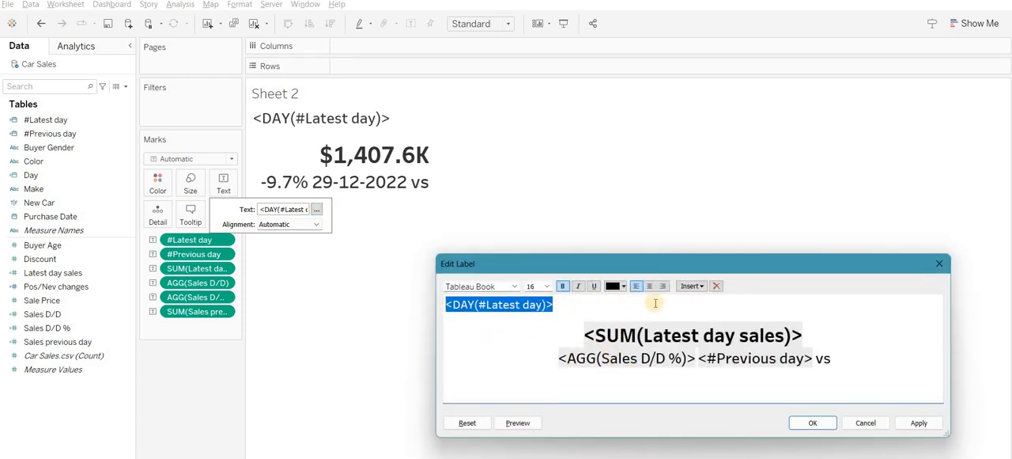
pyautogui.click(692, 286)
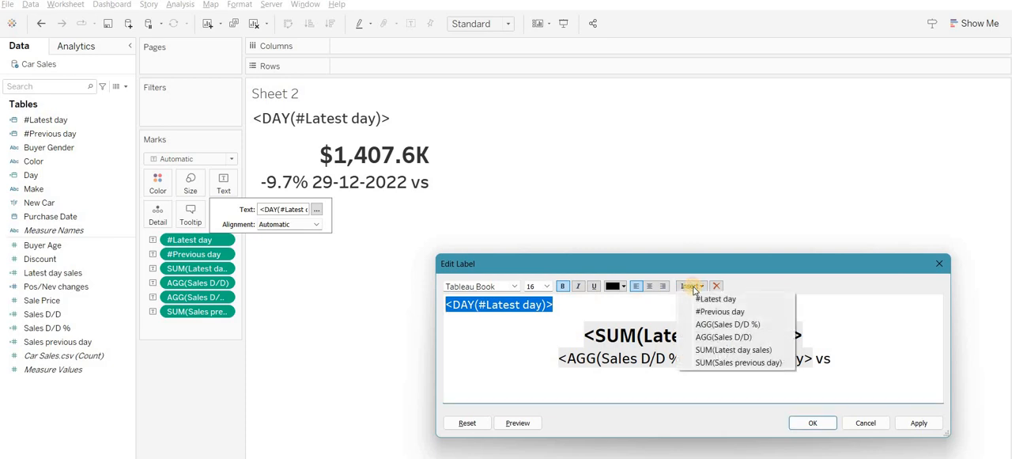
pyautogui.click(746, 300)
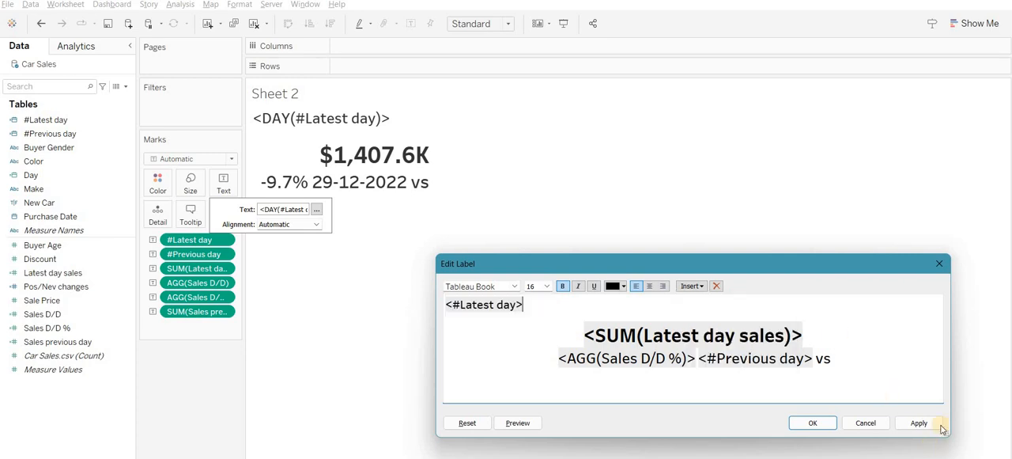
pyautogui.click(919, 423)
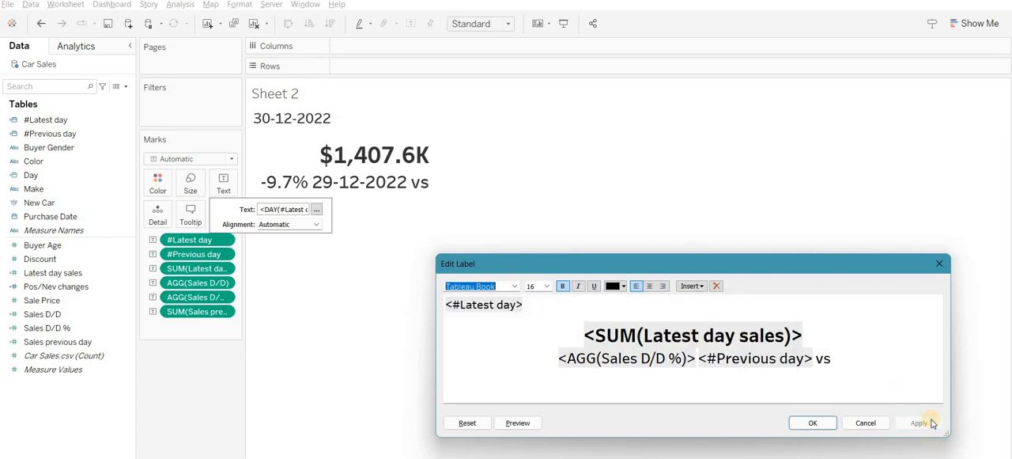
# - Centre the #Latest day line in the label, apply it and close the editor
pyautogui.click(541, 307)
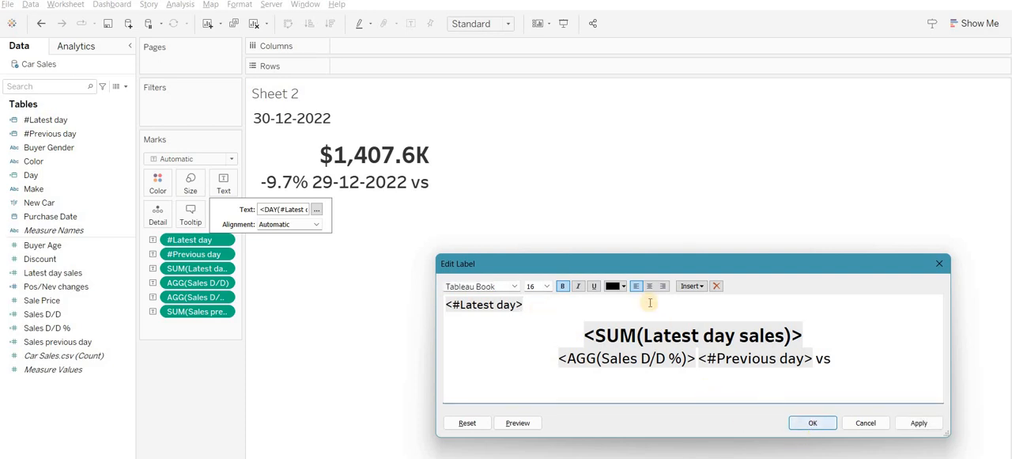
pyautogui.click(918, 422)
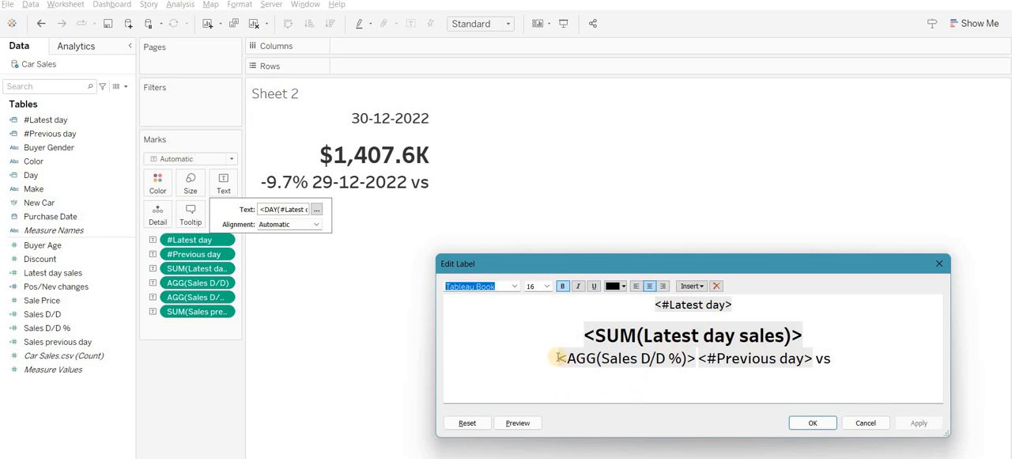
pyautogui.click(814, 422)
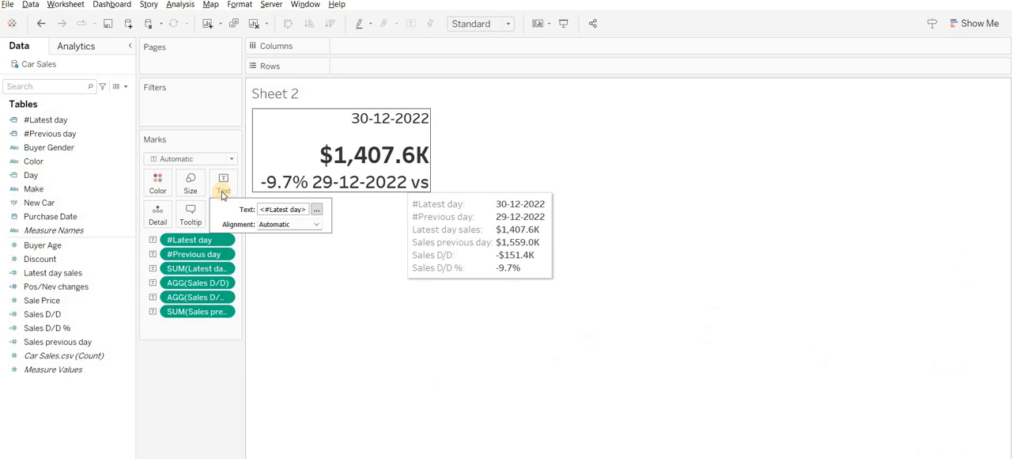
# - Add a line reading SALES above the #Latest day line in Sheet 2's label and apply it
pyautogui.click(316, 208)
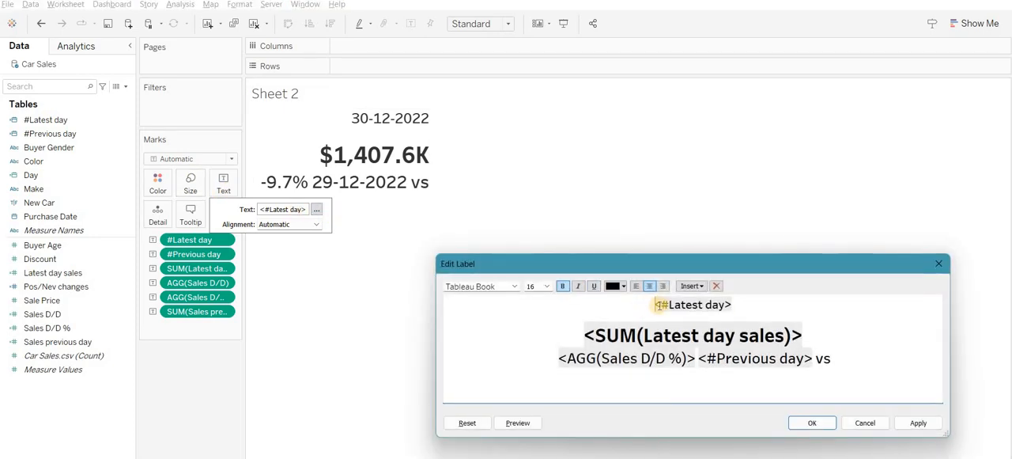
pyautogui.click(657, 304)
pyautogui.press('Return')
pyautogui.press('capslock')
pyautogui.write('SALES')
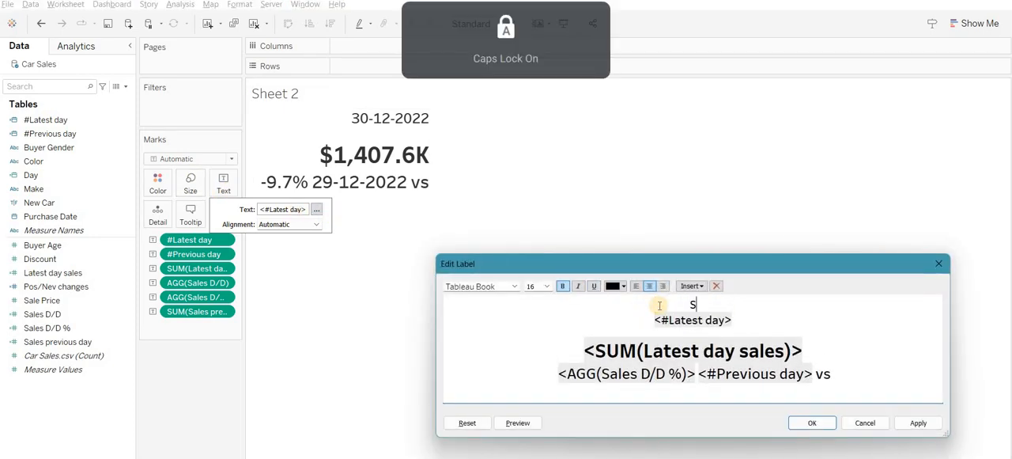
pyautogui.click(940, 427)
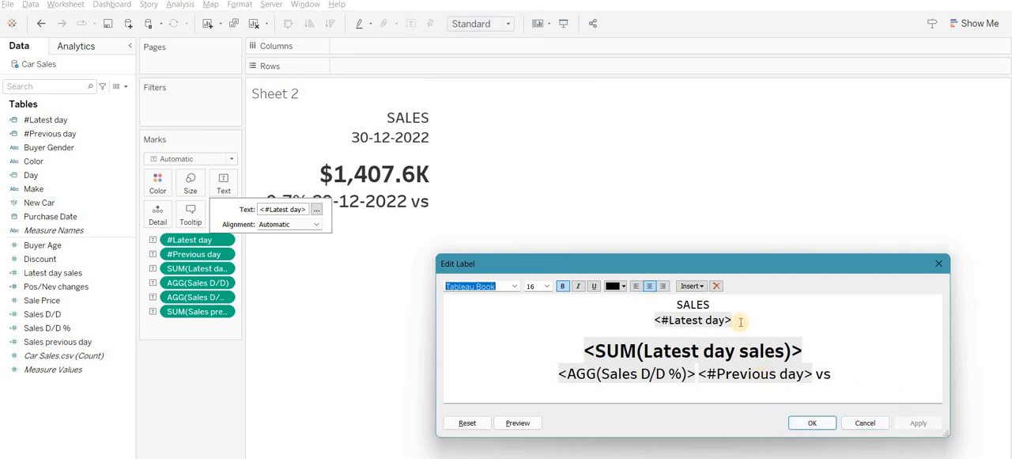
# - Add a line with the SUM(Latest day sales) field directly below the #Latest day line and apply it
pyautogui.click(814, 347)
pyautogui.press('Return')
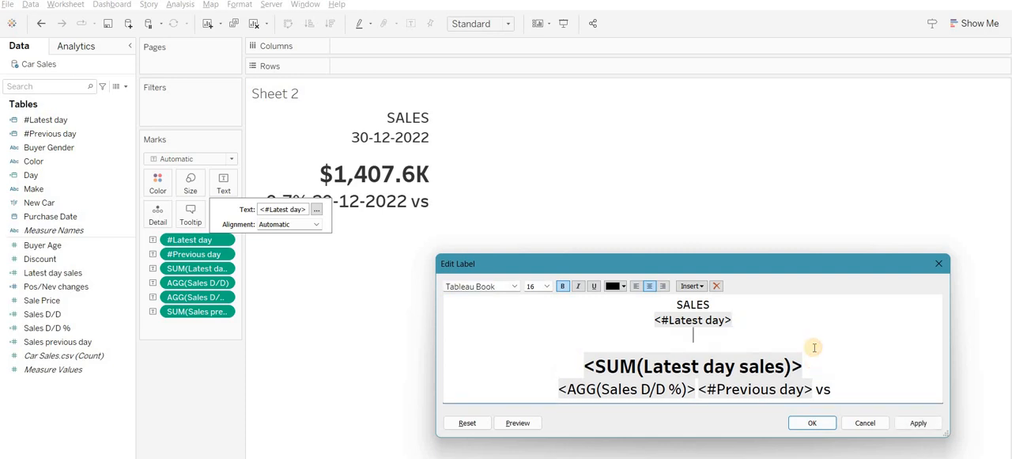
pyautogui.click(696, 287)
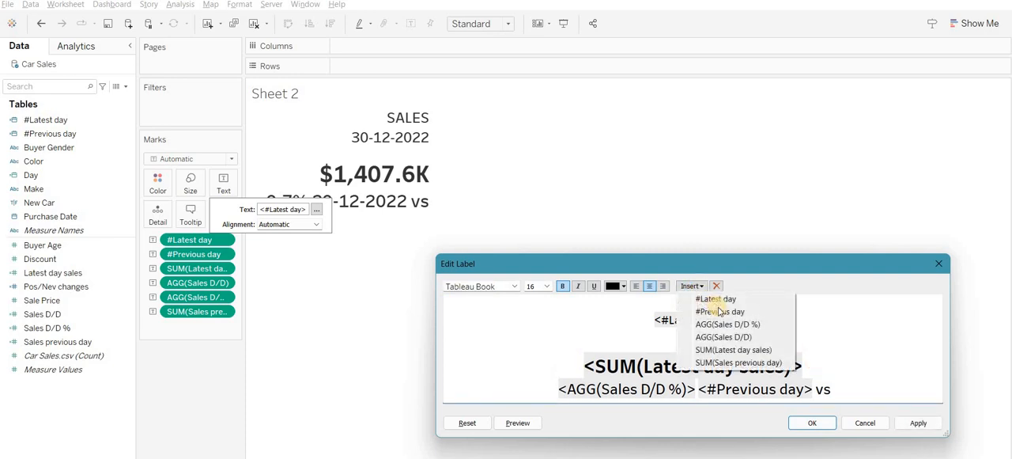
pyautogui.click(734, 349)
pyautogui.click(918, 424)
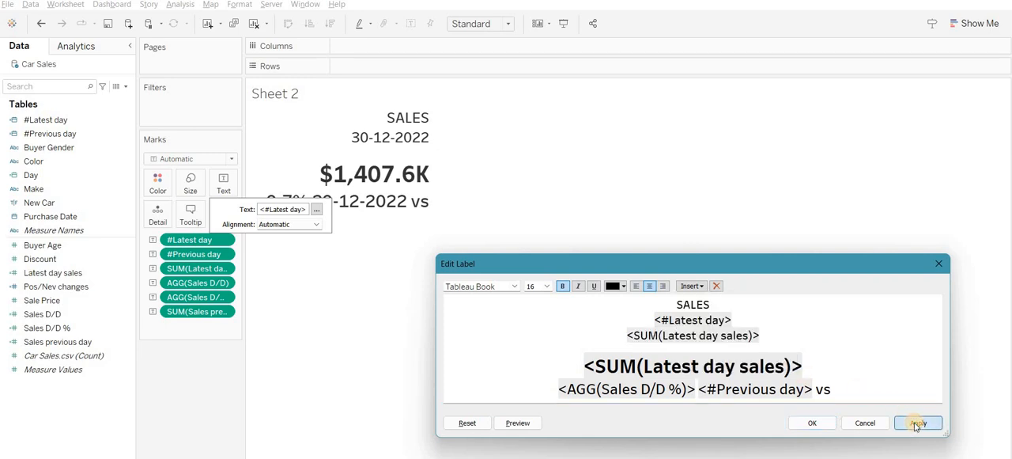
# - Delete the small SUM(Latest day sales) field below #Latest day, keep its line blank, and confirm the label
pyautogui.click(777, 339)
pyautogui.hotkey('shift', 'Up')
pyautogui.hotkey('shift', 'Up')
pyautogui.moveTo(771, 339); pyautogui.dragTo(615, 333)
pyautogui.press('Delete')
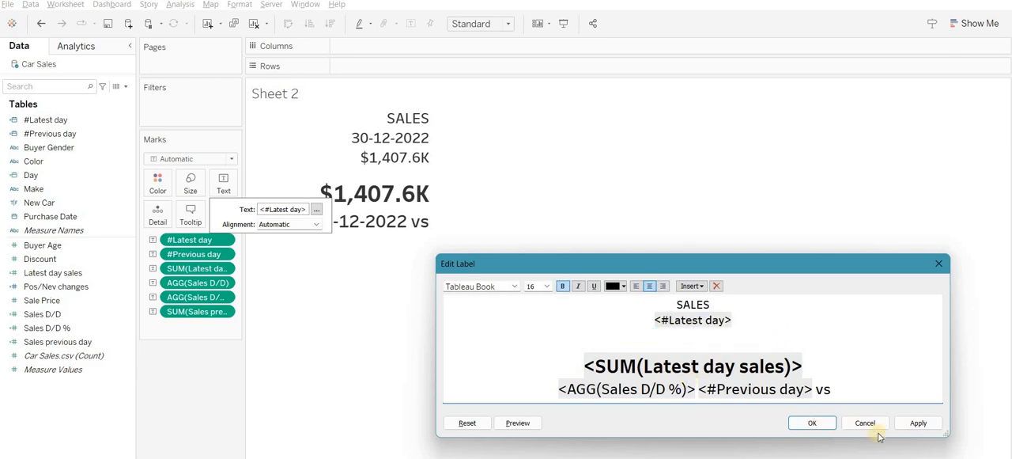
pyautogui.click(917, 424)
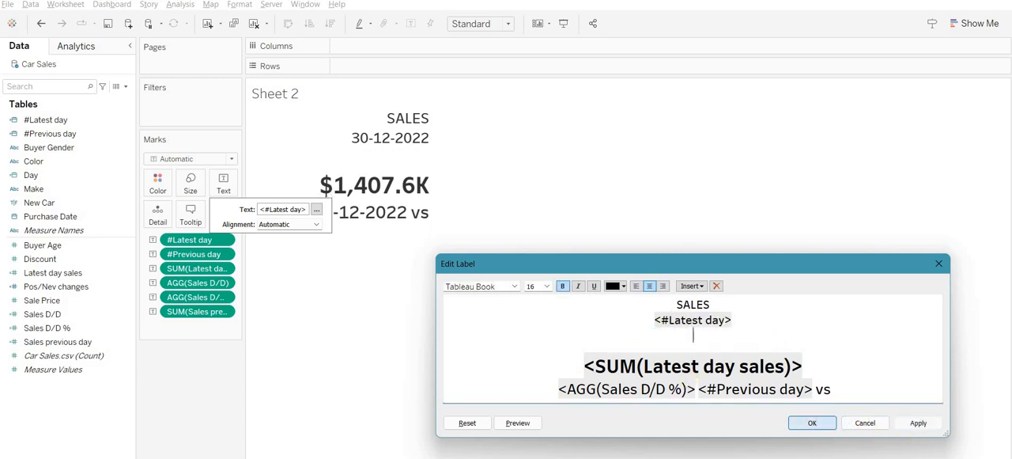
pyautogui.click(812, 422)
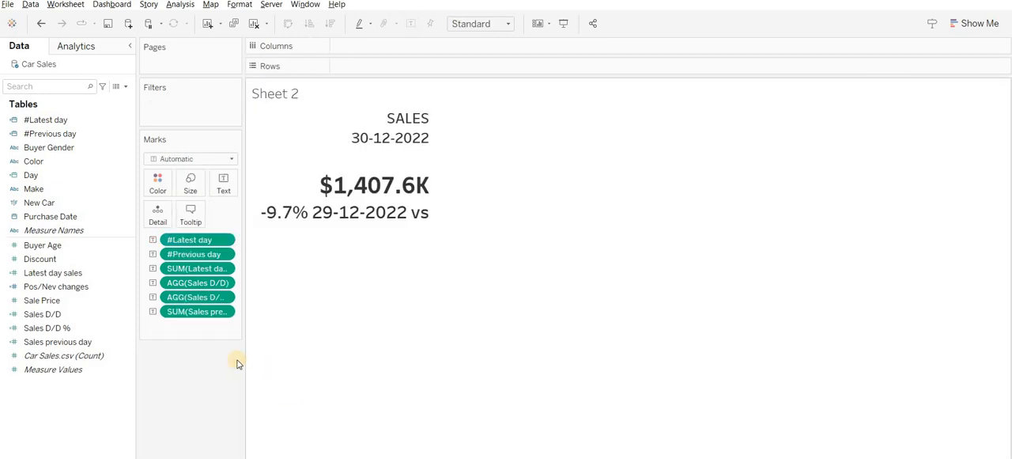
# - Reopen Sheet 2's label editor, enlarge its window and italicize the SUM(Latest day sales) field
pyautogui.click(224, 190)
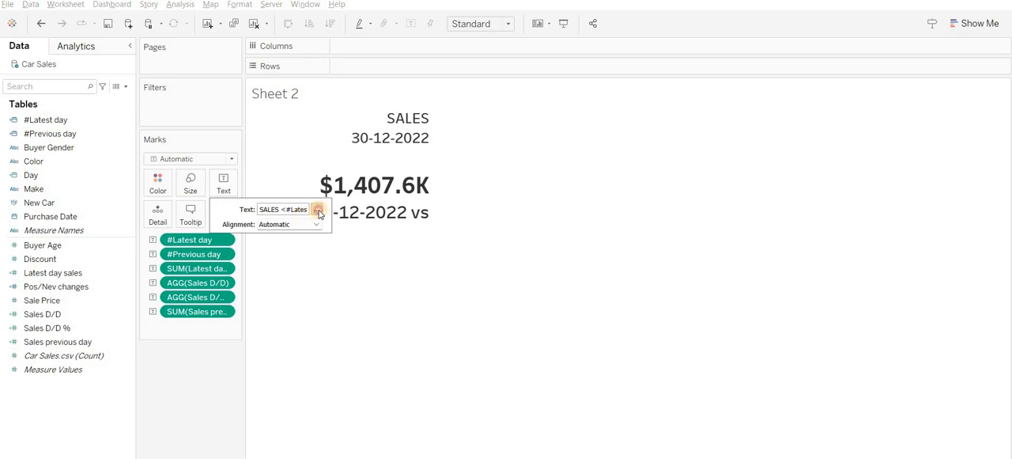
pyautogui.click(316, 209)
pyautogui.moveTo(682, 269); pyautogui.dragTo(670, 155)
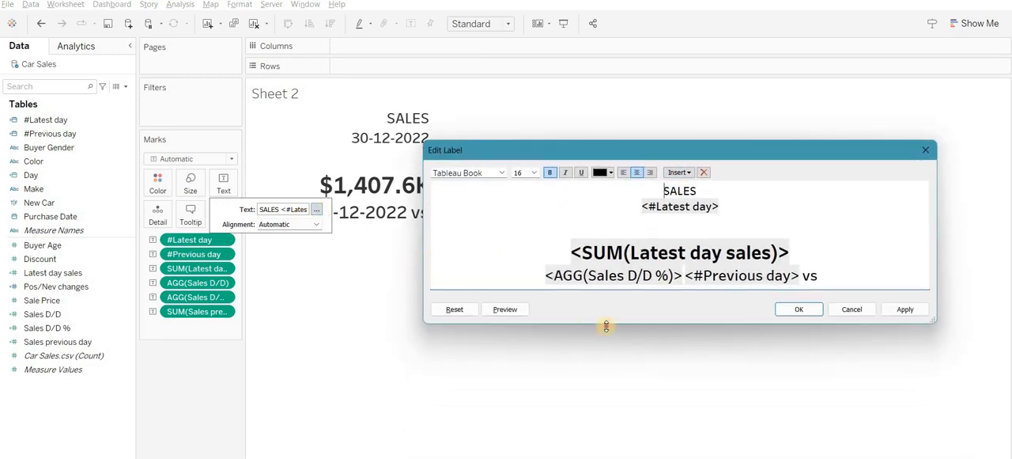
pyautogui.moveTo(606, 326); pyautogui.dragTo(608, 458)
pyautogui.click(831, 307)
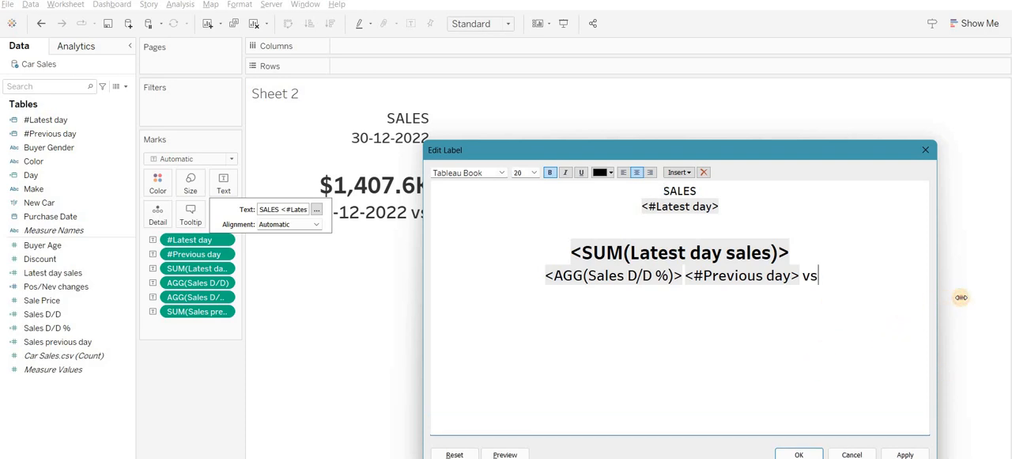
pyautogui.moveTo(961, 297); pyautogui.dragTo(972, 289)
pyautogui.moveTo(739, 206); pyautogui.dragTo(650, 209)
pyautogui.click(677, 191)
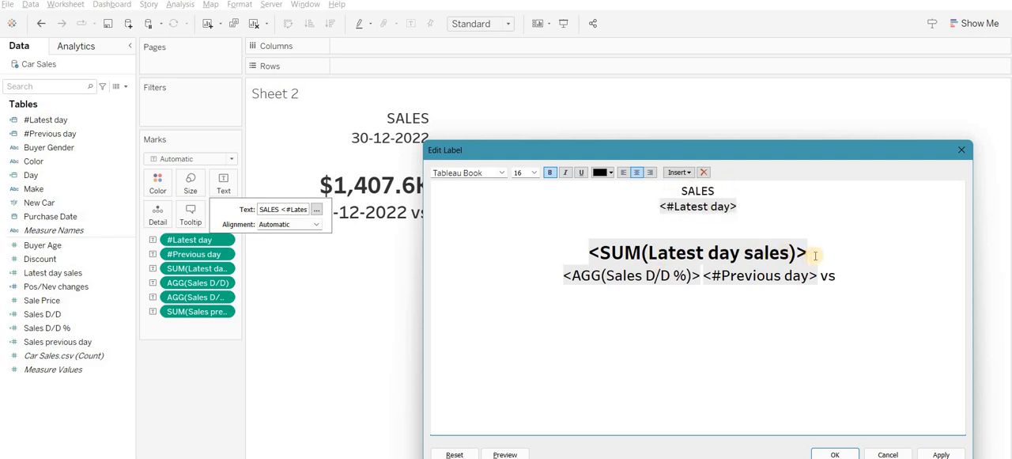
pyautogui.doubleClick(592, 252)
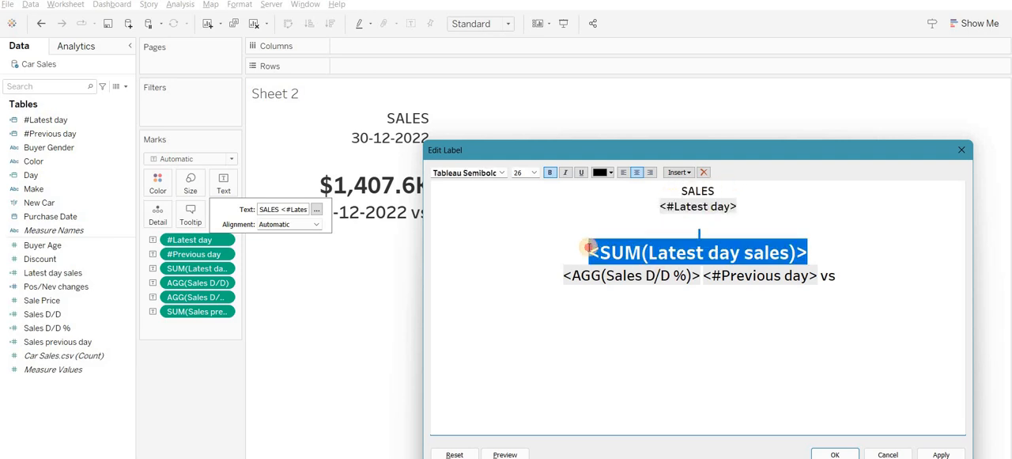
pyautogui.click(567, 172)
pyautogui.click(561, 283)
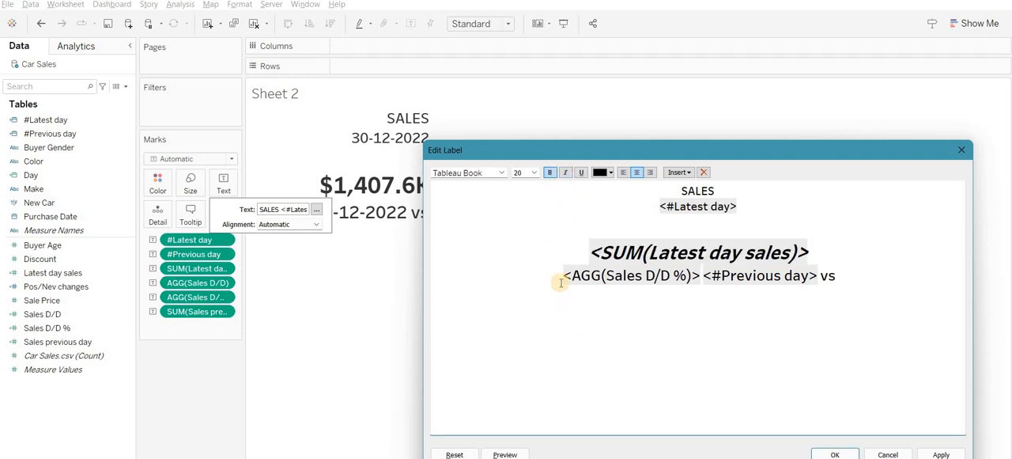
# - Move the word vs between the AGG(Sales D/D %) and #Previous day fields in the label, apply it and close the editor
pyautogui.doubleClick(674, 274)
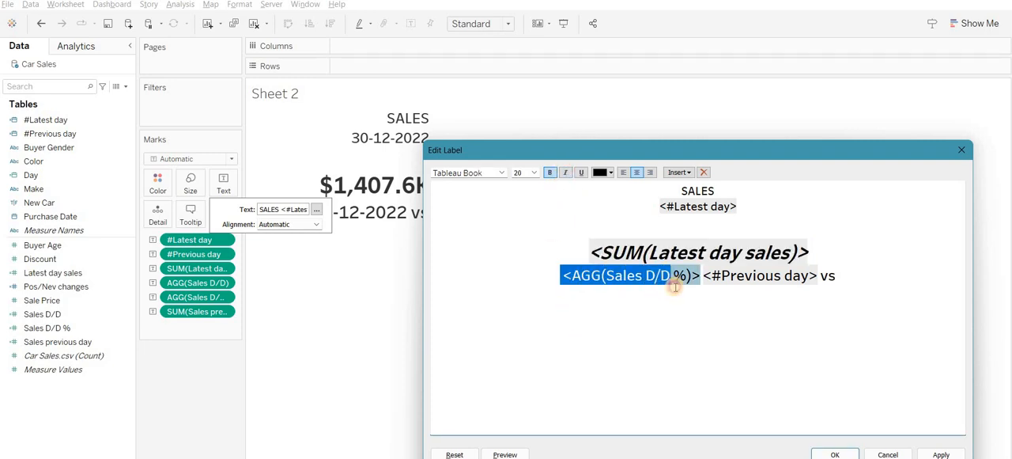
pyautogui.click(843, 279)
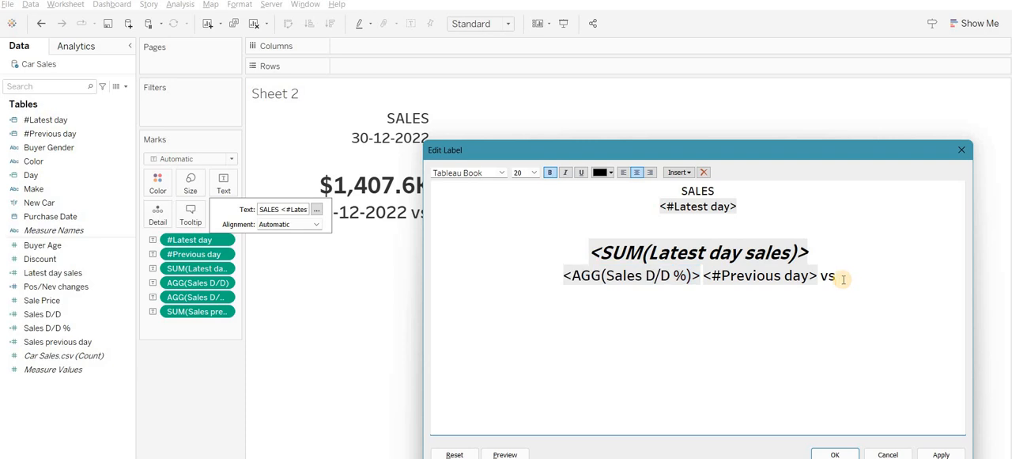
pyautogui.press('BackSpace')
pyautogui.press('BackSpace')
pyautogui.press('Left')
pyautogui.press('Left')
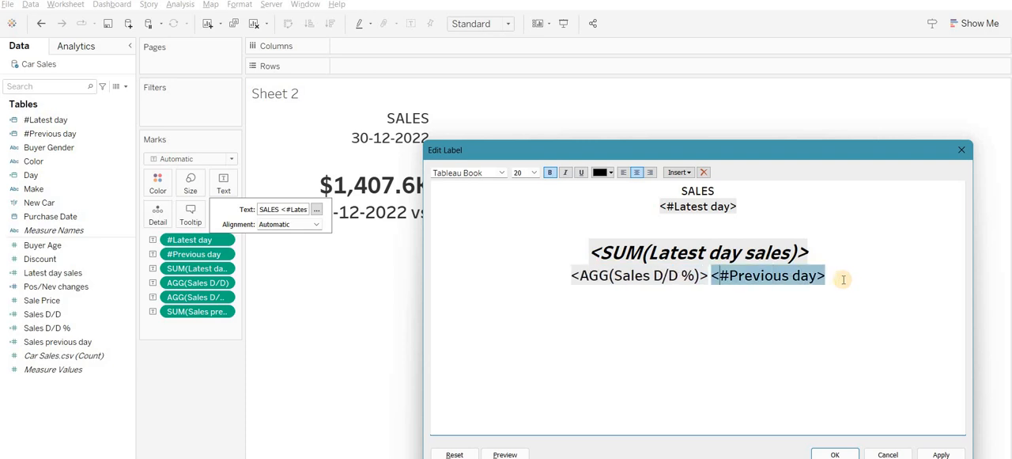
pyautogui.write('VS')
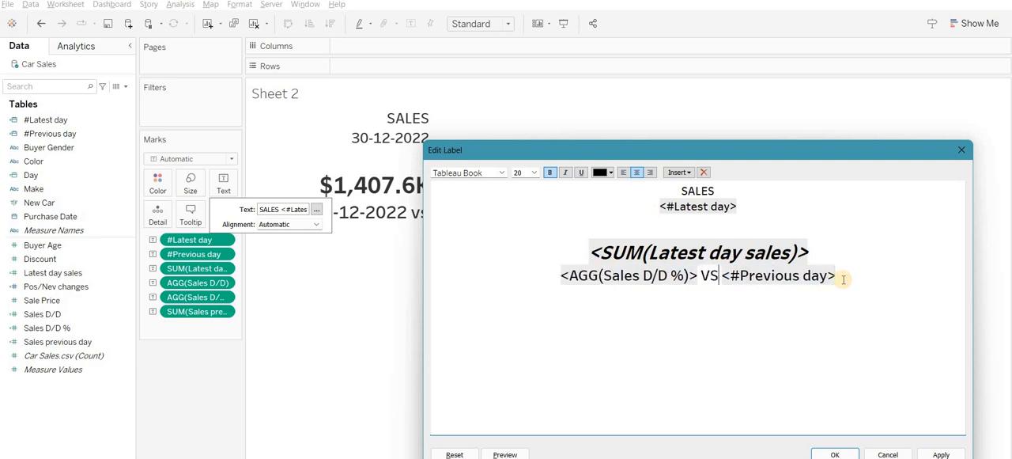
pyautogui.press('BackSpace')
pyautogui.press('BackSpace')
pyautogui.write('vs')
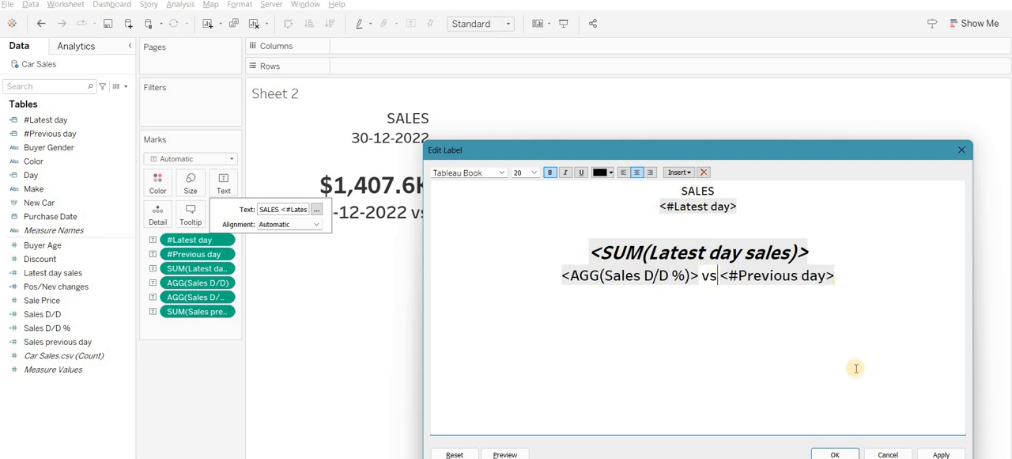
pyautogui.click(941, 452)
pyautogui.click(835, 452)
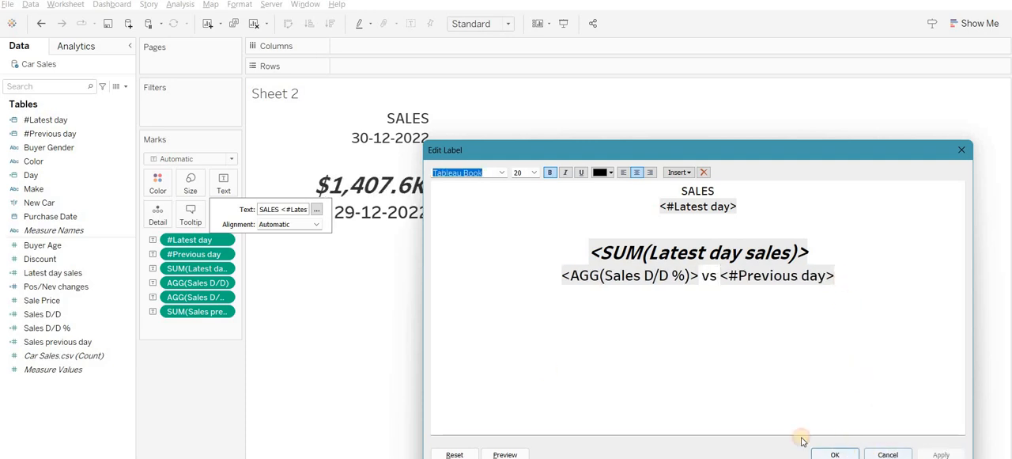
pyautogui.click(498, 354)
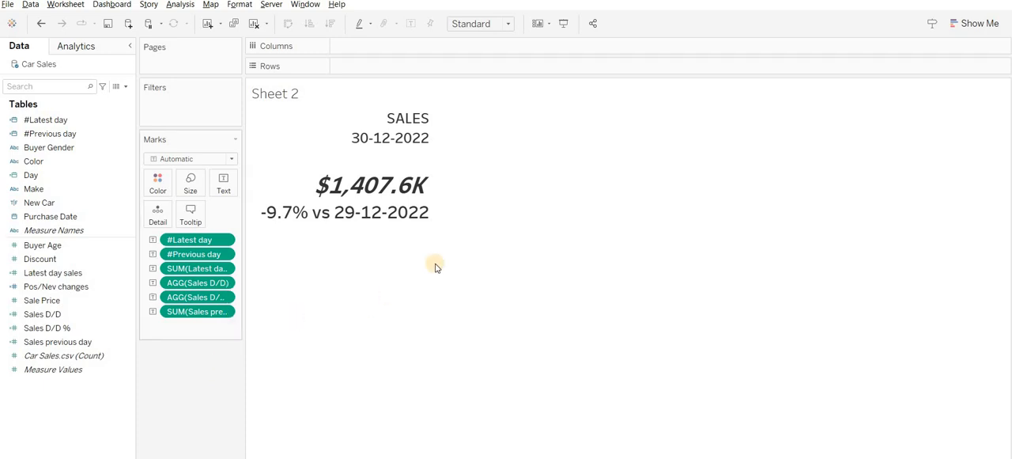
# - Fit Sheet 2 to Entire View and align the label text to the middle centre
pyautogui.click(474, 30)
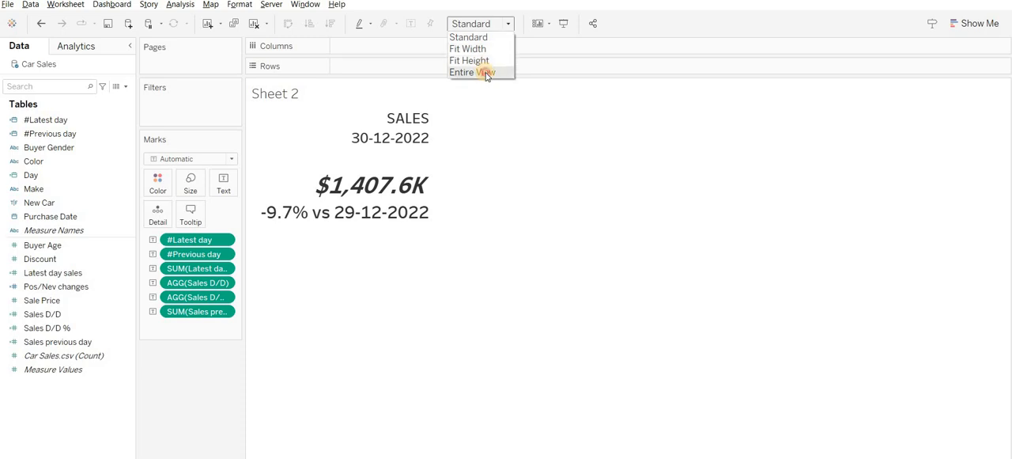
pyautogui.click(480, 70)
pyautogui.click(224, 186)
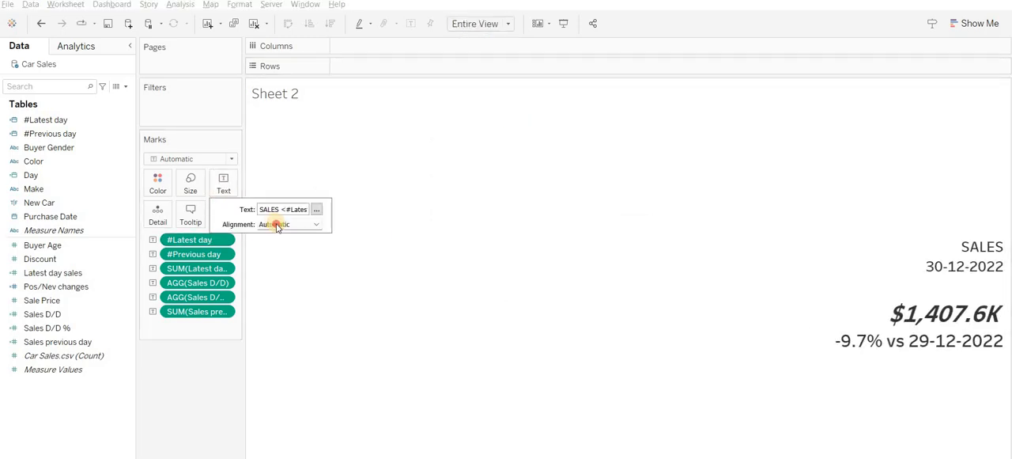
pyautogui.click(276, 224)
pyautogui.click(289, 269)
pyautogui.click(289, 225)
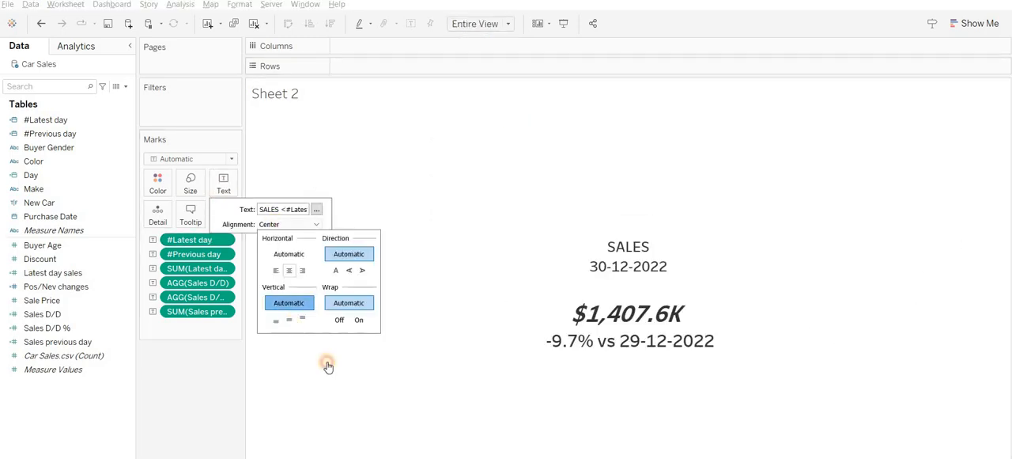
pyautogui.click(289, 318)
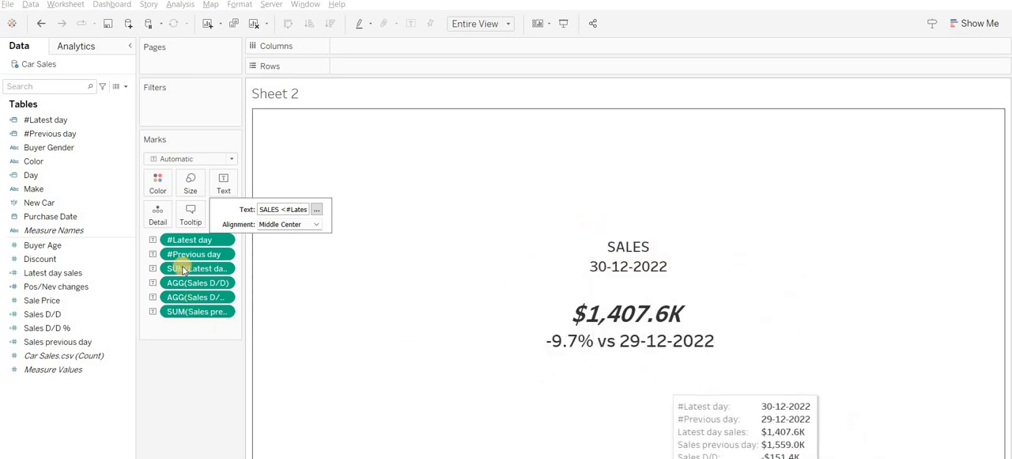
# - Turn off Show tooltips for the Sheet 2 card and confirm the tooltip settings
pyautogui.click(191, 214)
pyautogui.click(400, 301)
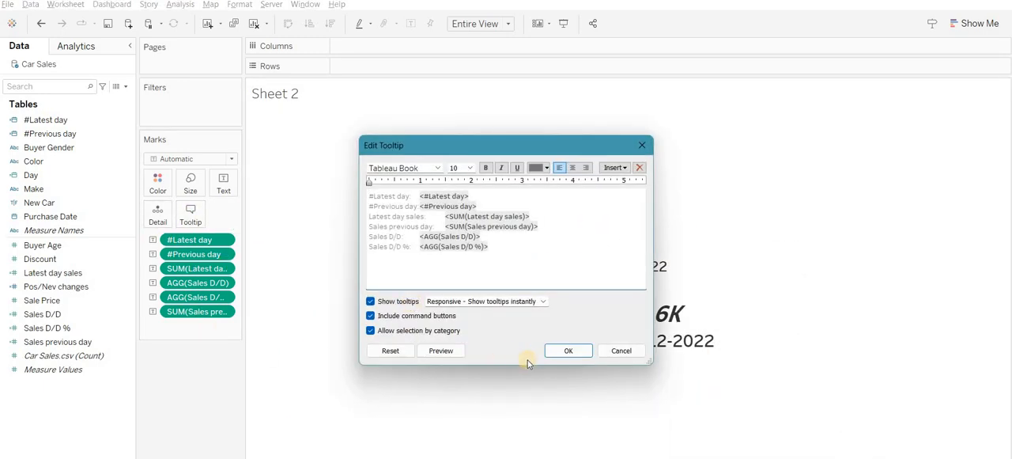
pyautogui.press('Return')
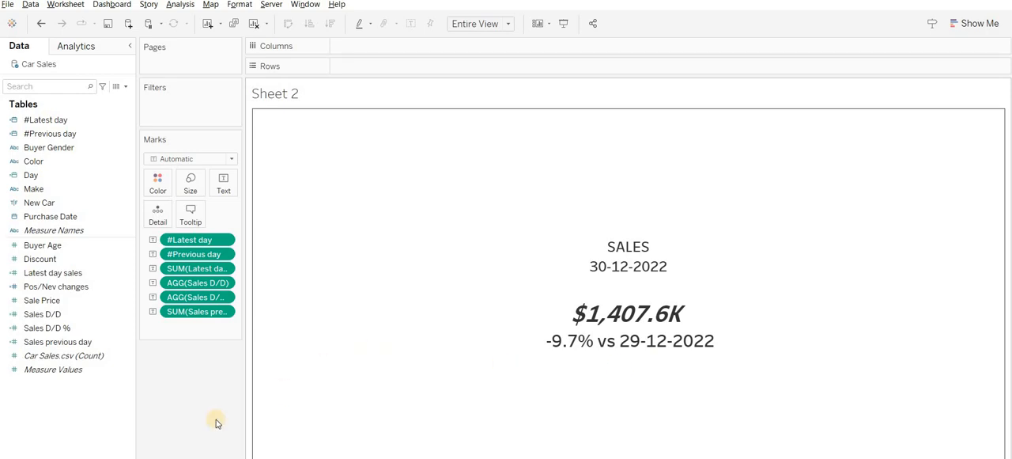
# - Review the Pos/Nev changes formula and use that field to colour the card's label text
pyautogui.click(190, 422)
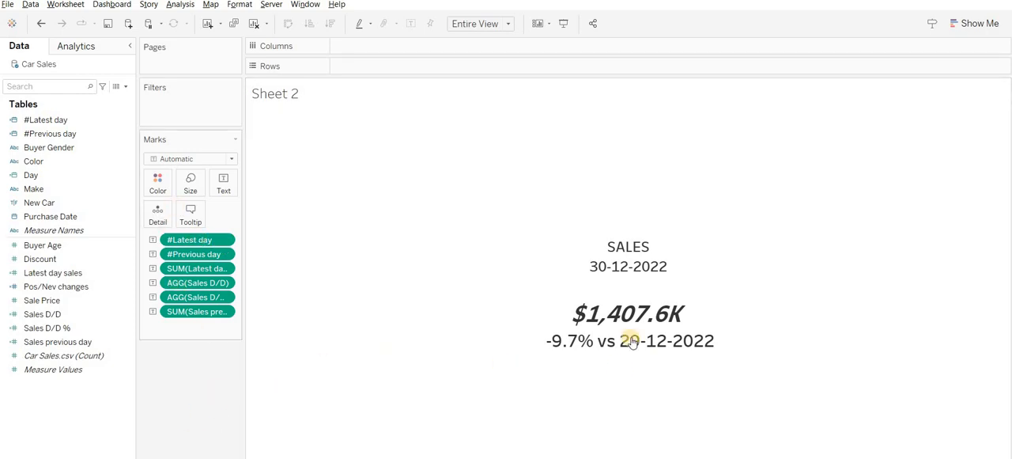
pyautogui.rightClick(69, 288)
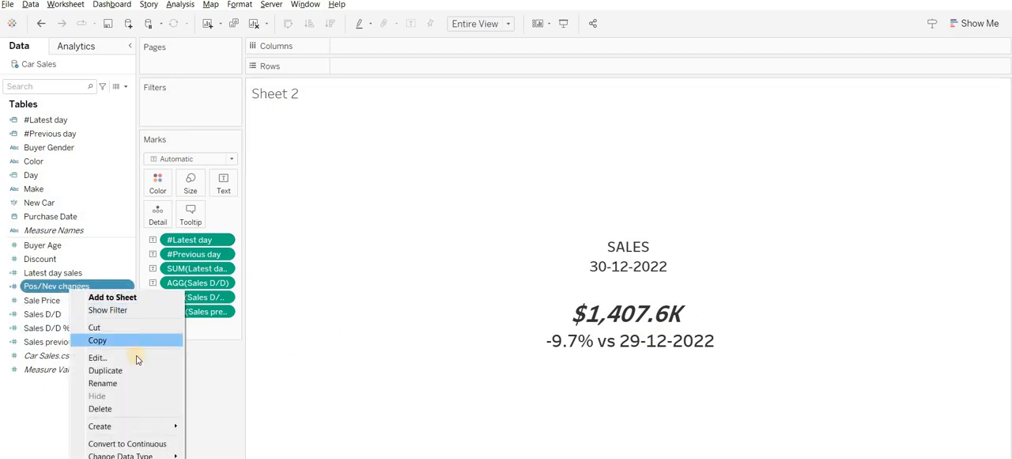
pyautogui.click(136, 357)
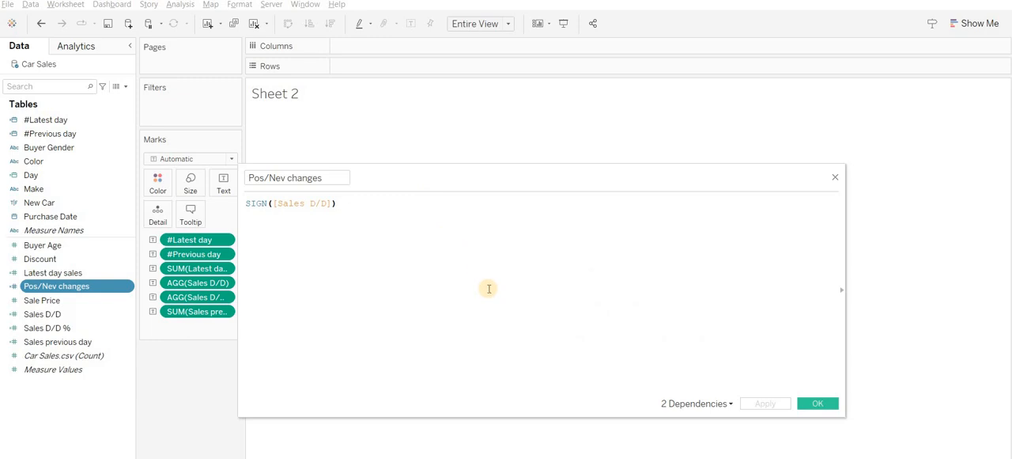
pyautogui.scroll(4, 489, 289)
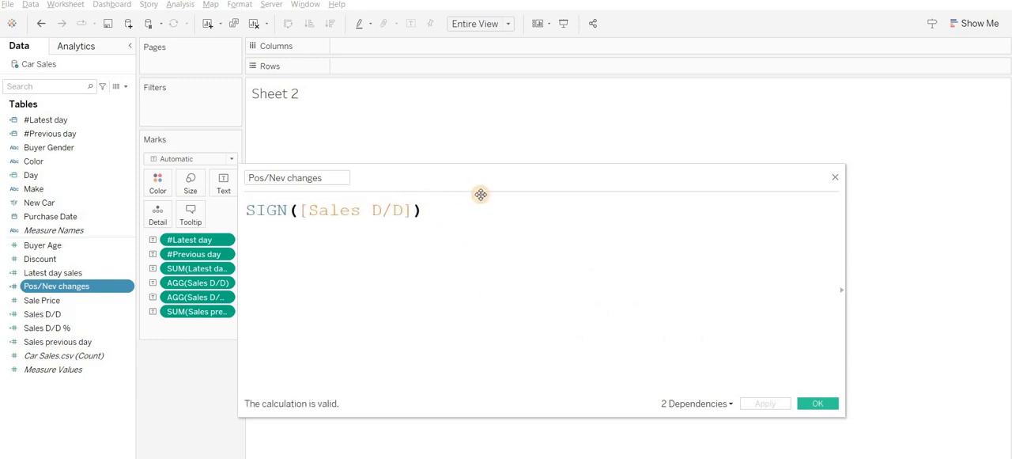
pyautogui.moveTo(480, 194); pyautogui.dragTo(503, 213)
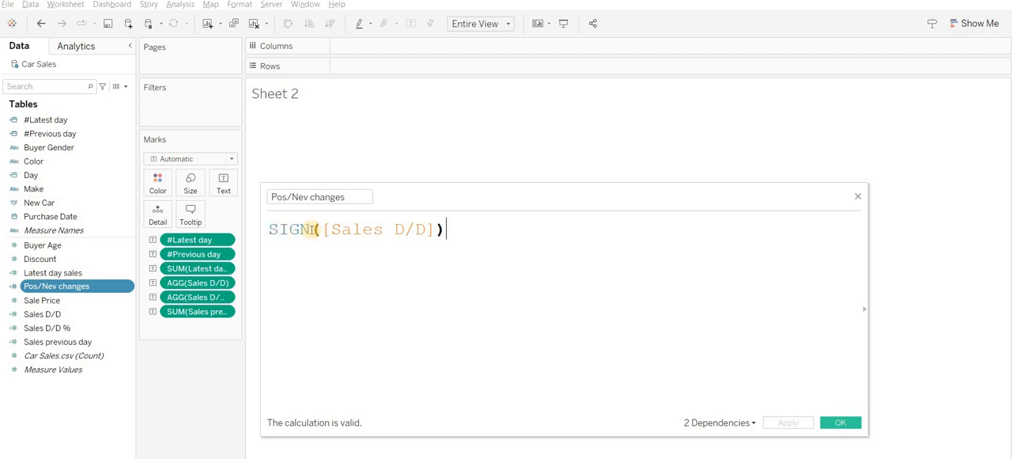
pyautogui.click(836, 424)
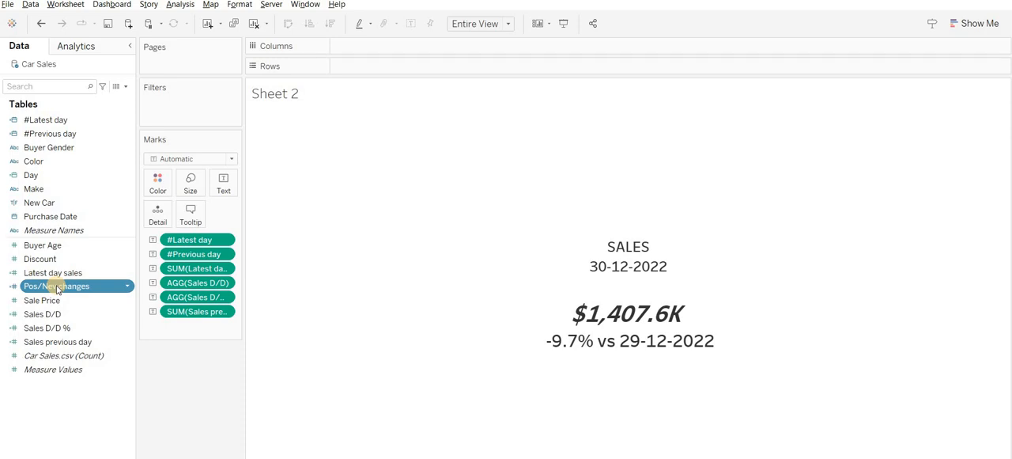
pyautogui.moveTo(56, 290); pyautogui.dragTo(158, 187)
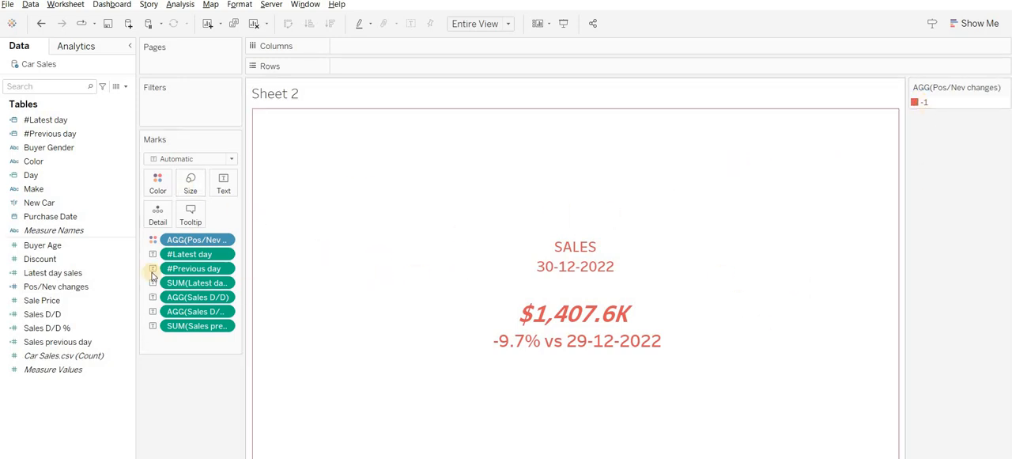
# - Split the card into rows by New Car, and move that field to the filters keeping only True
pyautogui.click(61, 204)
pyautogui.moveTo(62, 203); pyautogui.dragTo(370, 65)
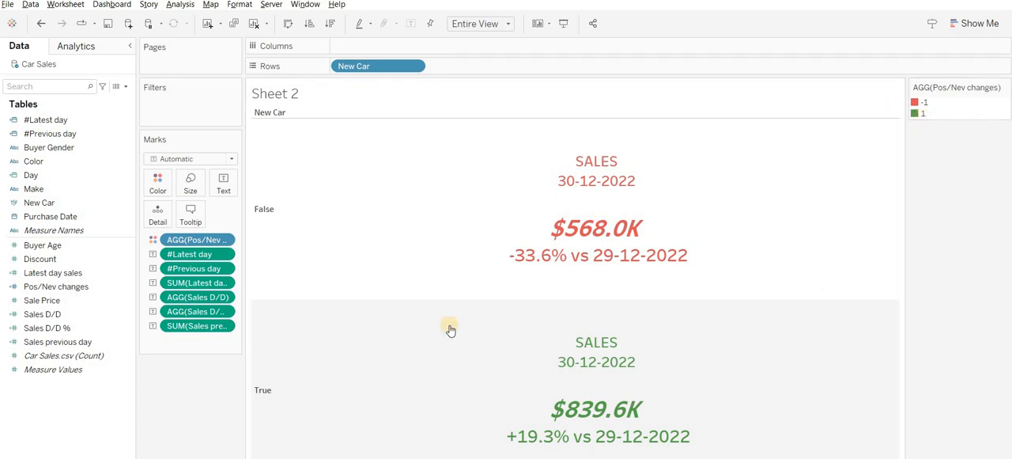
pyautogui.moveTo(368, 71); pyautogui.dragTo(181, 123)
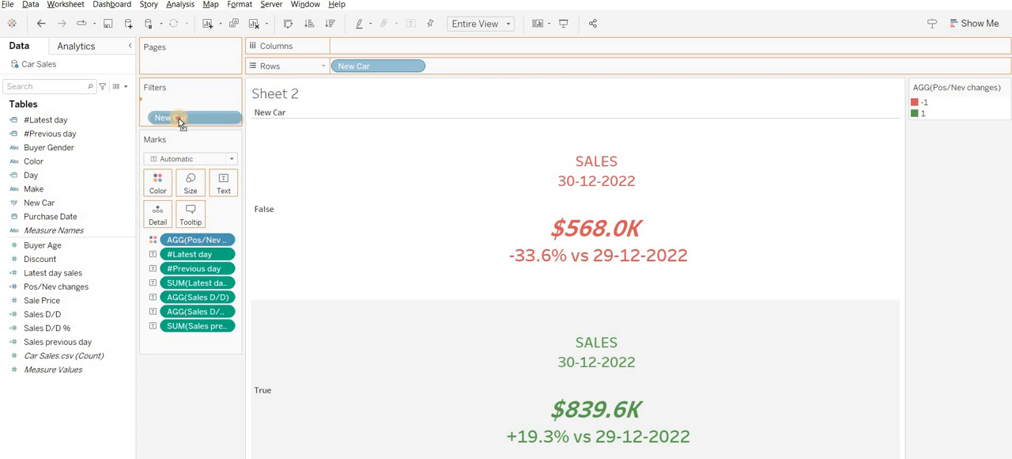
pyautogui.click(397, 174)
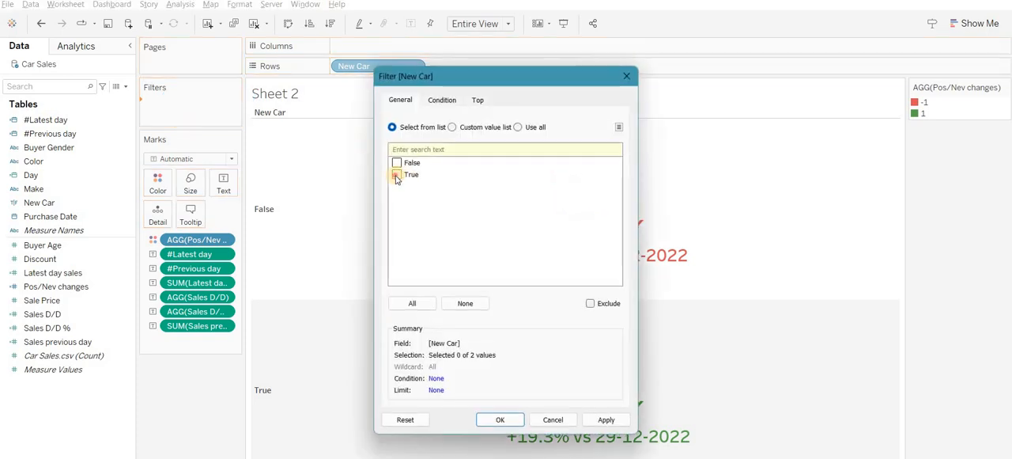
pyautogui.click(503, 420)
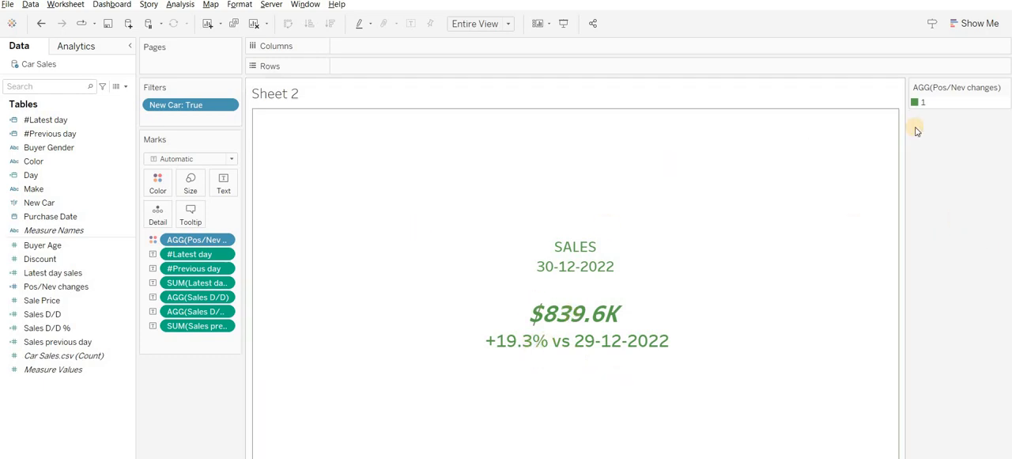
# - Hide the AGG(Pos/Nev changes) colour legend on Sheet 2
pyautogui.click(1005, 87)
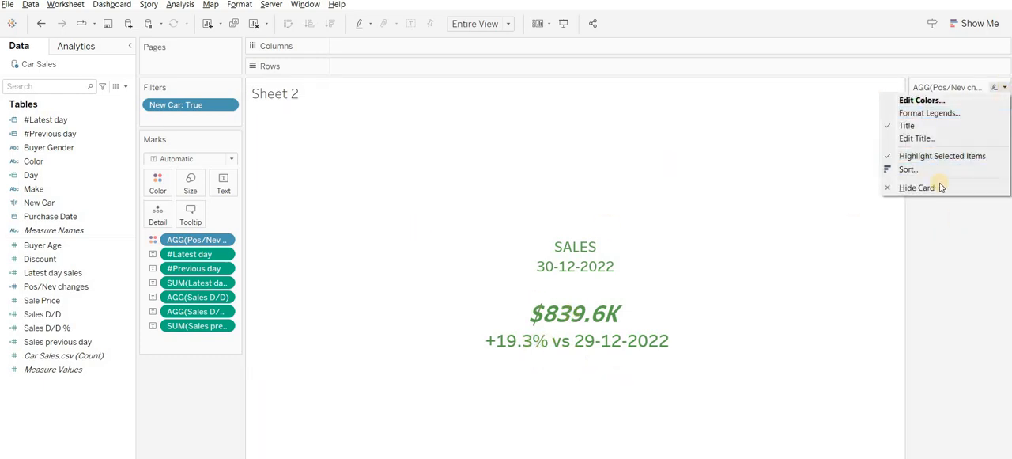
pyautogui.click(946, 188)
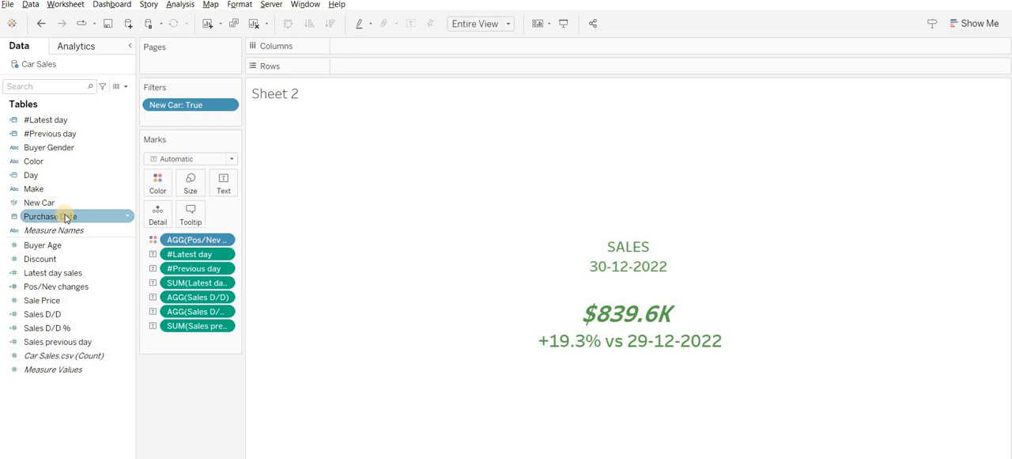
# - Add Purchase Date as a filter on Months, with all months selected
pyautogui.moveTo(66, 219); pyautogui.dragTo(198, 119)
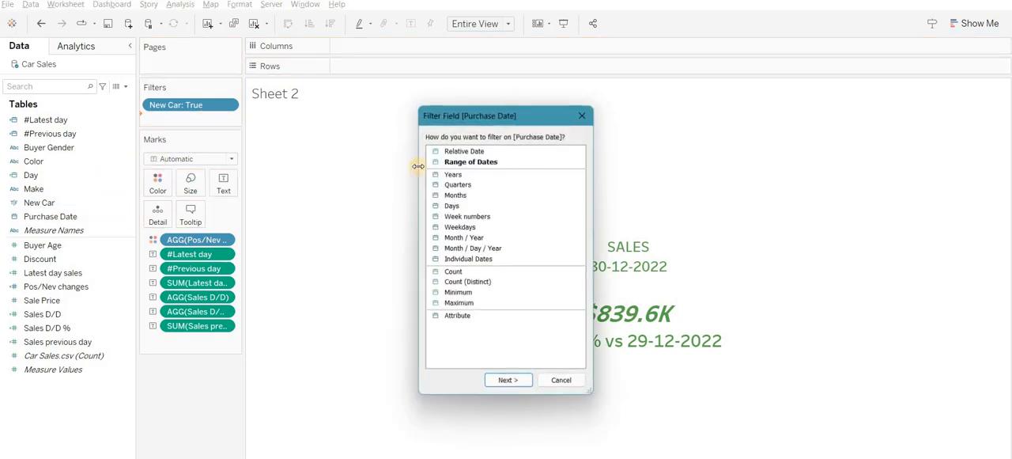
pyautogui.click(483, 198)
pyautogui.click(508, 380)
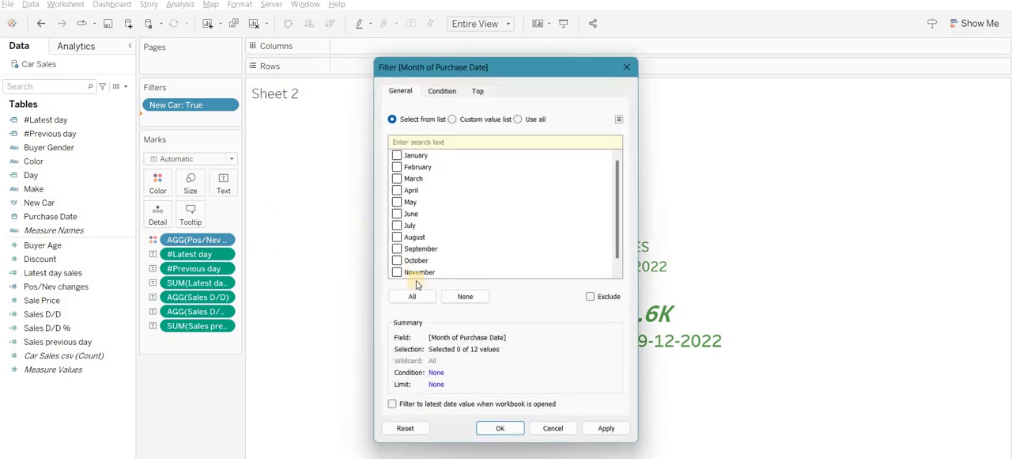
pyautogui.click(425, 305)
pyautogui.click(500, 428)
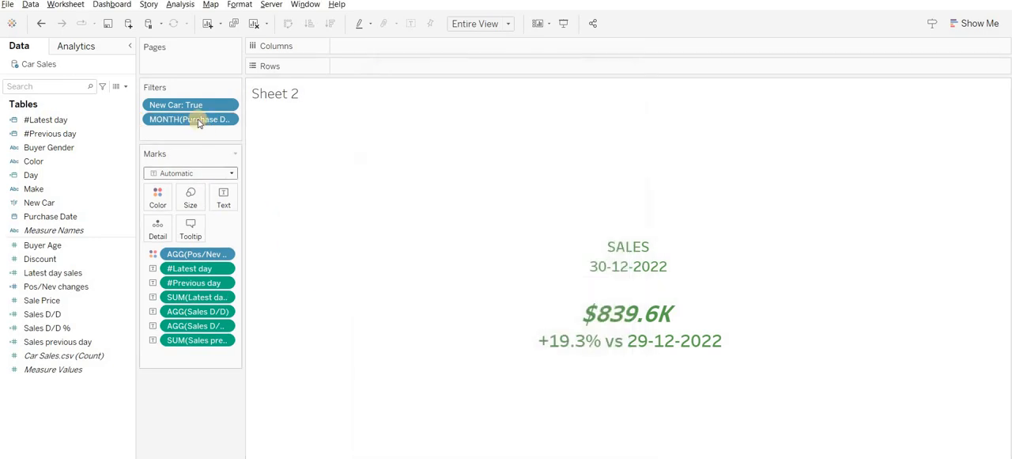
# - Show the Purchase Date month filter beside the card and add that filter to context
pyautogui.rightClick(197, 121)
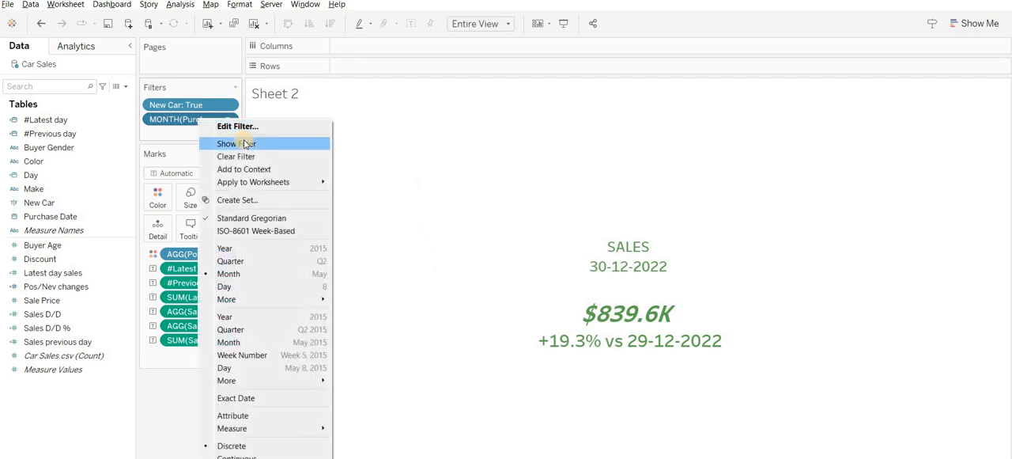
pyautogui.click(313, 142)
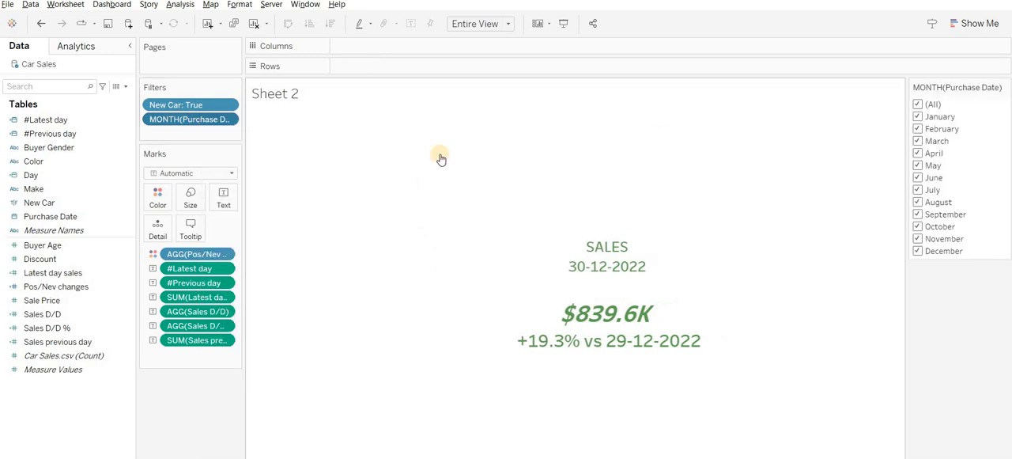
pyautogui.rightClick(176, 121)
pyautogui.click(233, 173)
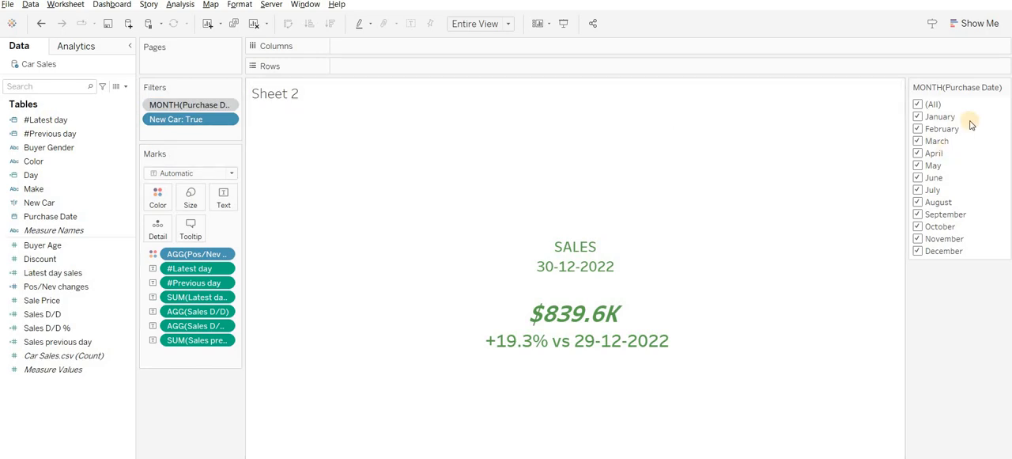
# - Change the month filter control to a single-value dropdown and select February
pyautogui.click(1005, 88)
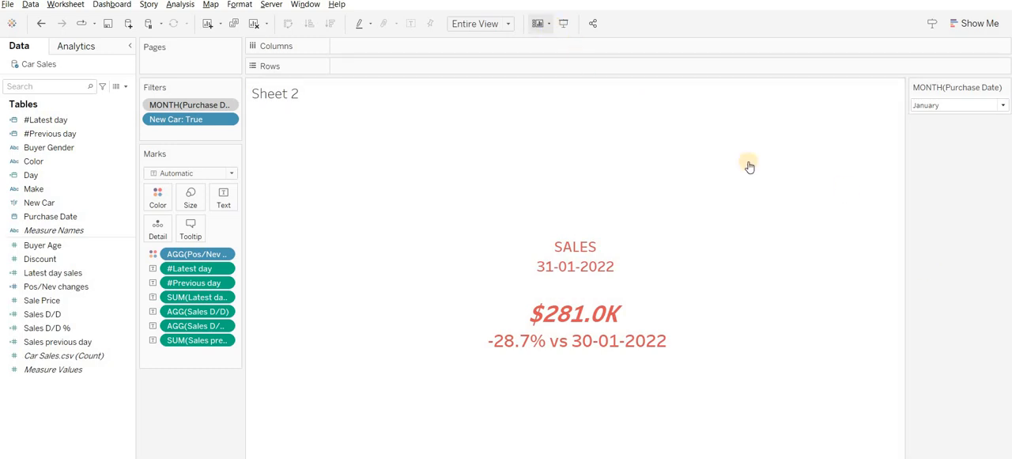
pyautogui.click(963, 108)
pyautogui.click(944, 157)
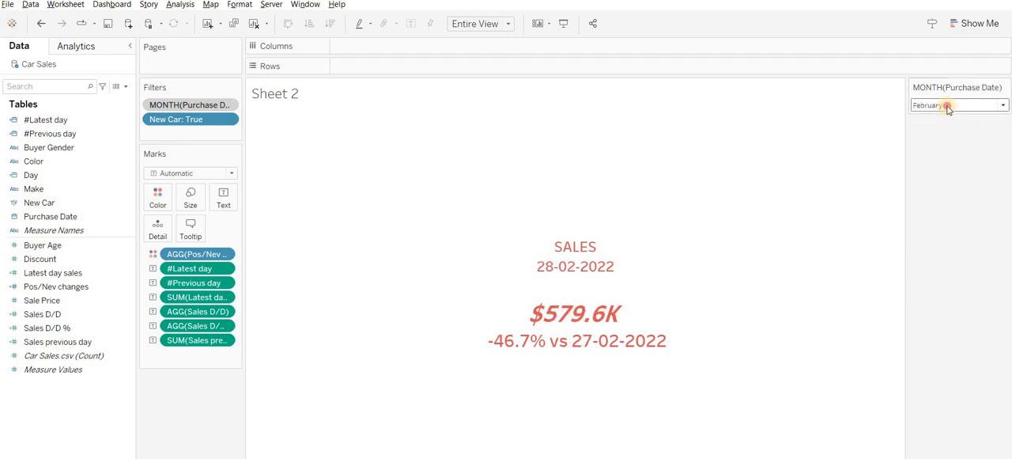
# - Check the card's text colour and day-over-day change for March, May, July, August, September and October
pyautogui.click(948, 106)
pyautogui.click(946, 174)
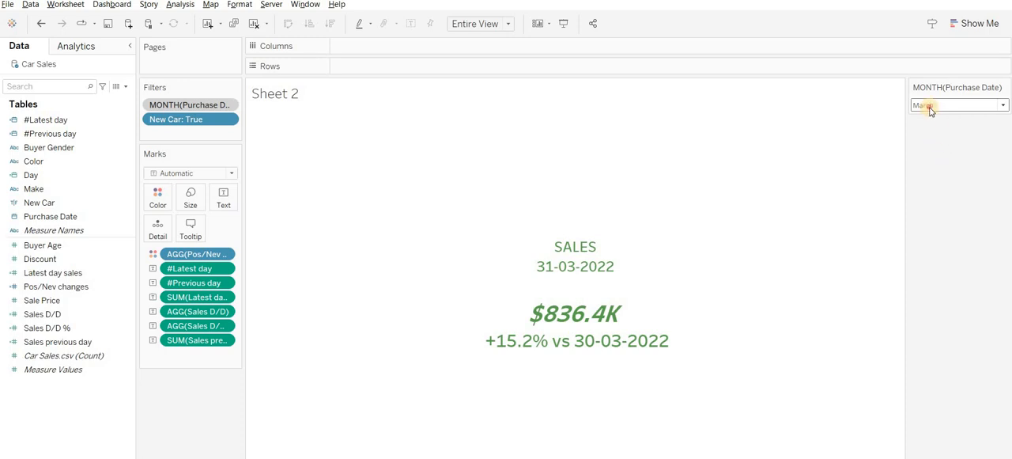
pyautogui.click(927, 107)
pyautogui.click(934, 203)
pyautogui.click(952, 107)
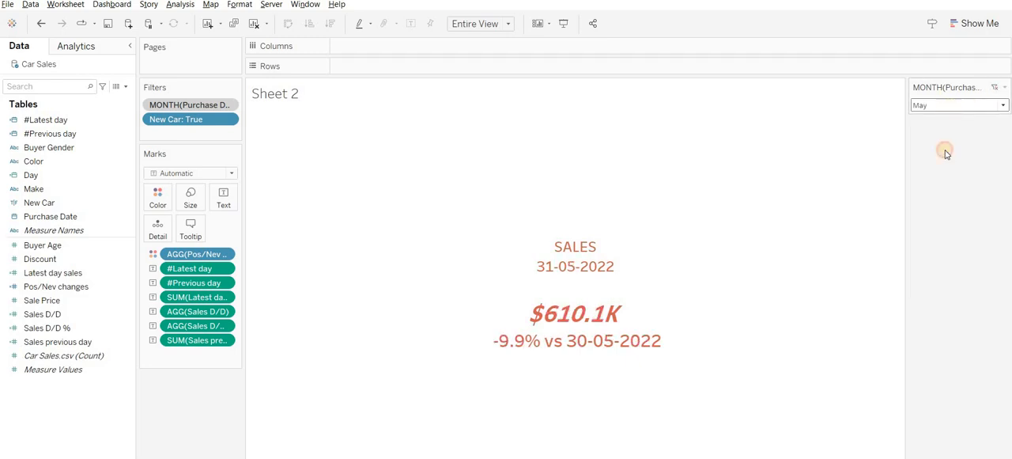
pyautogui.click(927, 226)
pyautogui.click(949, 105)
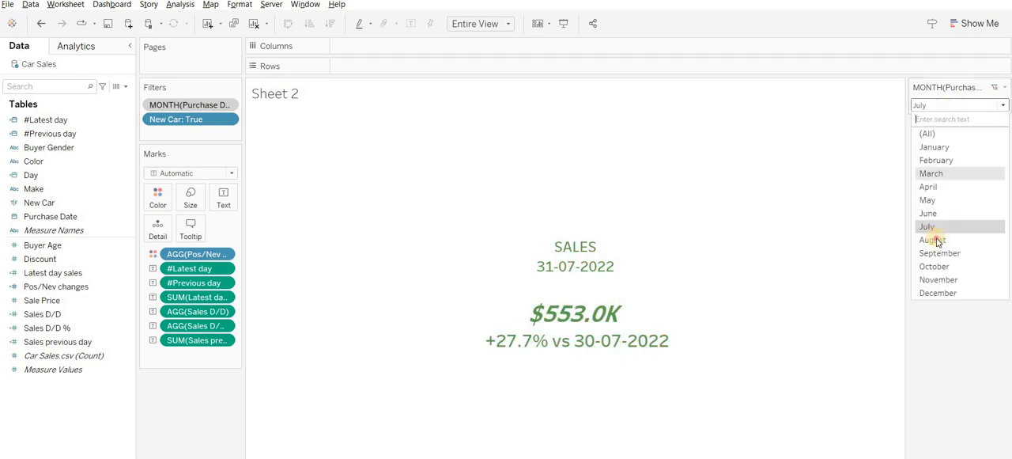
pyautogui.click(933, 240)
pyautogui.click(951, 107)
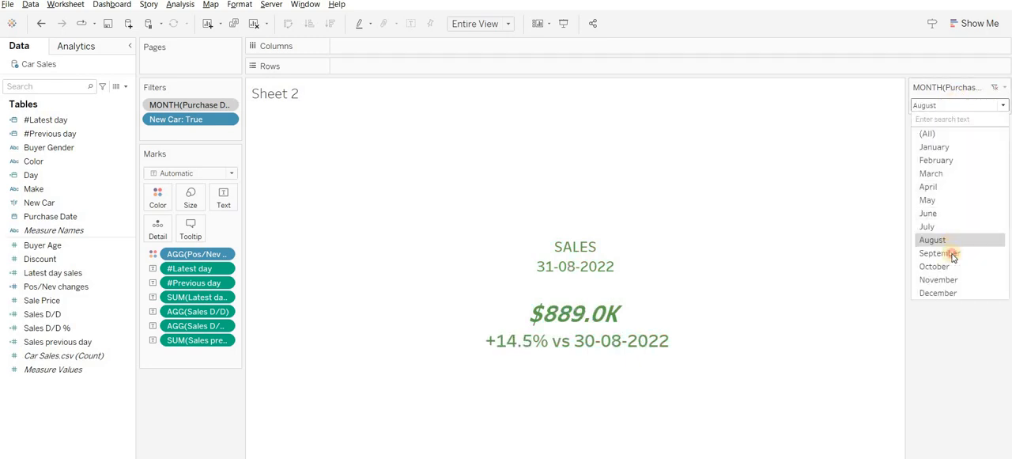
pyautogui.click(952, 253)
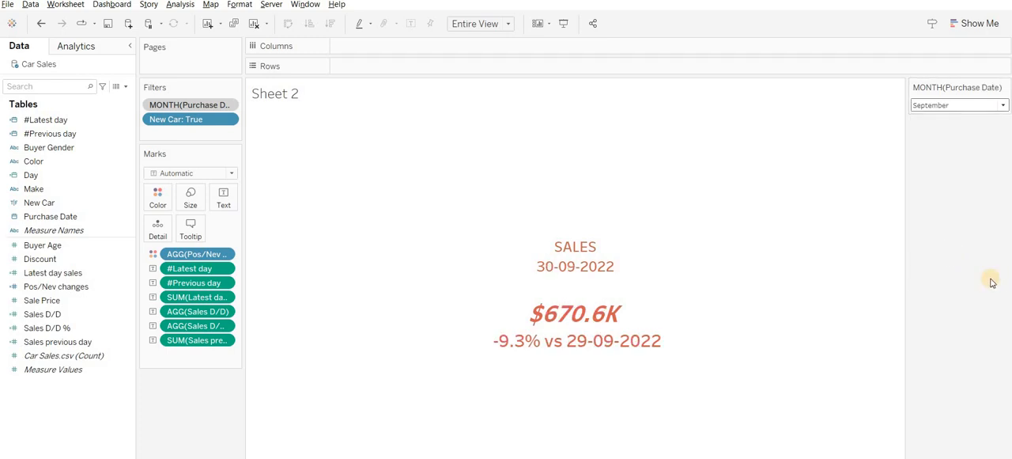
pyautogui.click(954, 108)
pyautogui.click(949, 257)
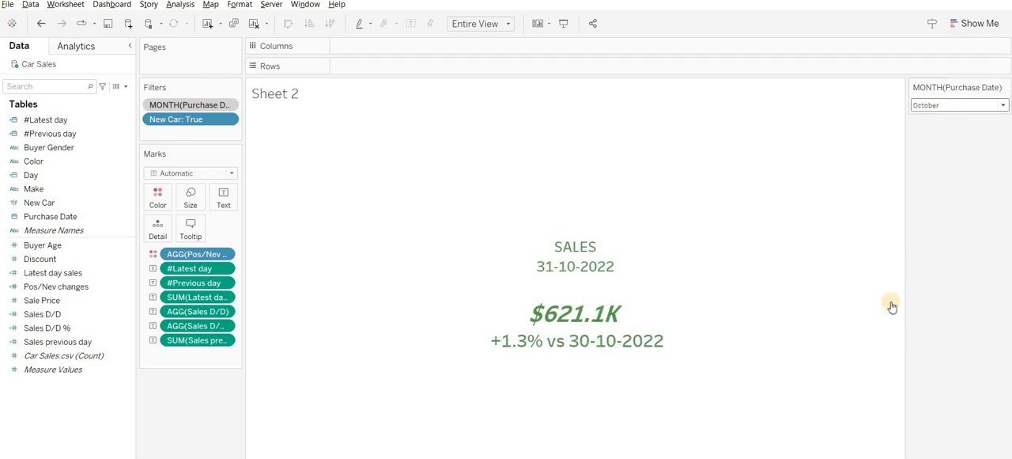
# - Change the mark type to Square and enlarge the mark until it fills the whole card
pyautogui.click(175, 176)
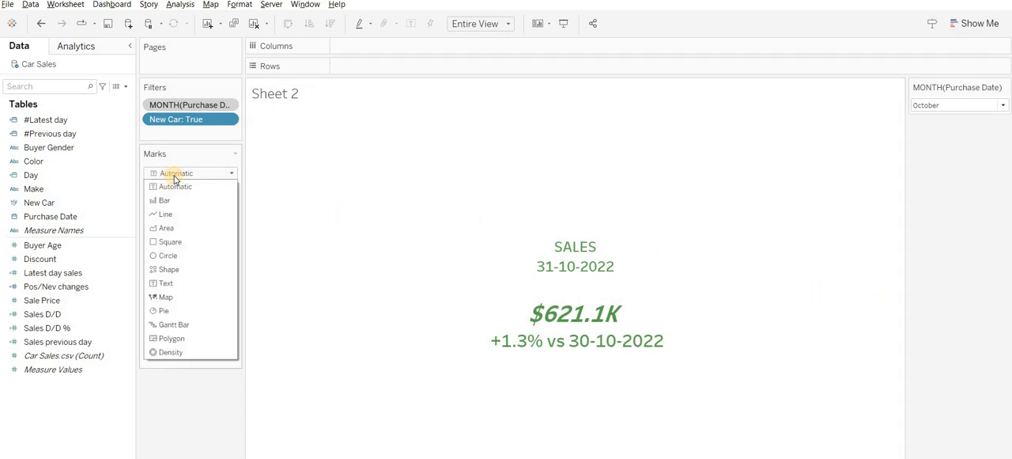
pyautogui.click(187, 247)
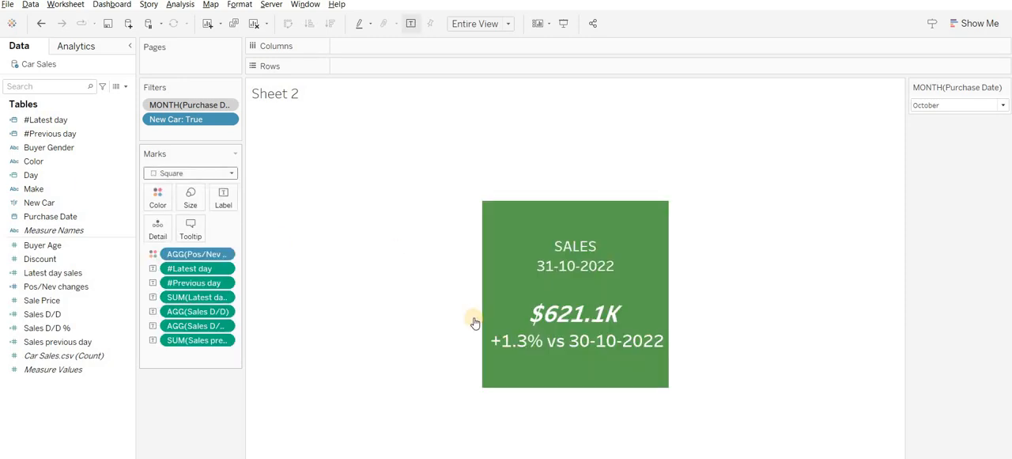
pyautogui.click(189, 198)
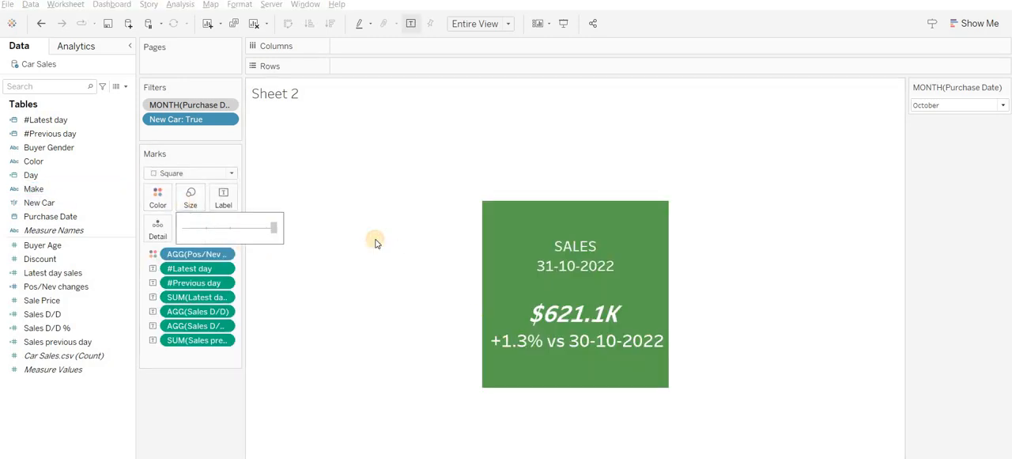
pyautogui.moveTo(376, 243); pyautogui.dragTo(578, 232)
# - Check the card's background colour for January, February, May, March, November and December
pyautogui.click(966, 113)
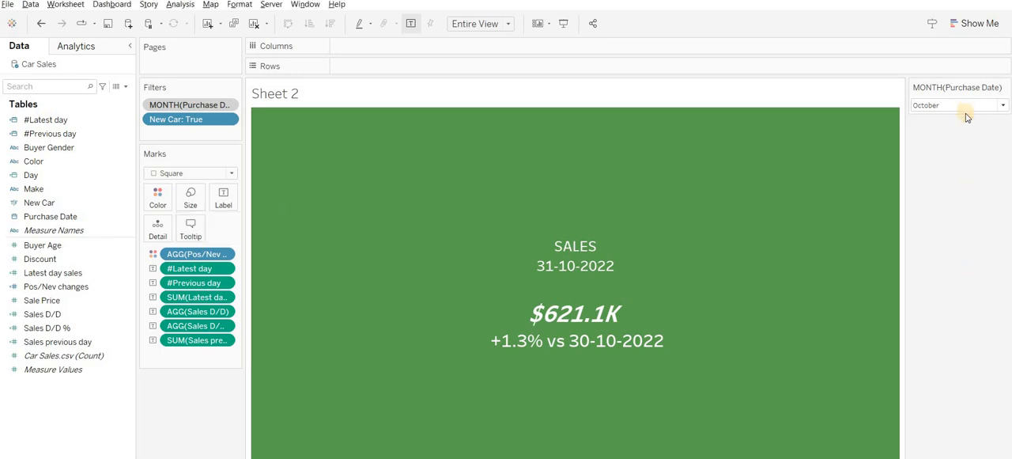
pyautogui.click(942, 146)
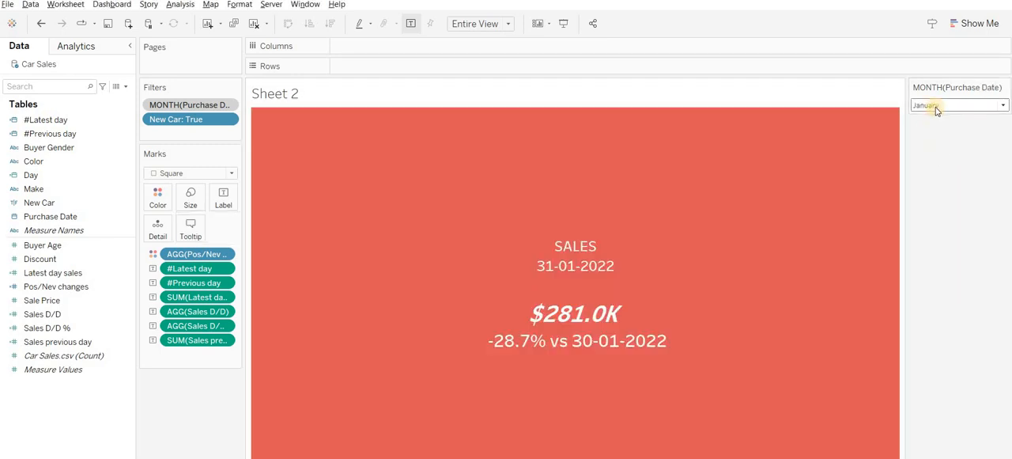
pyautogui.click(936, 108)
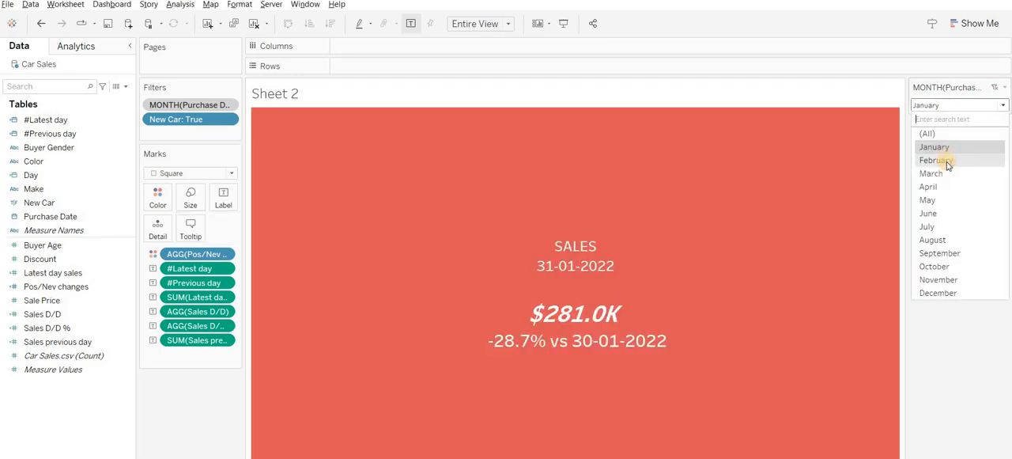
pyautogui.click(949, 162)
pyautogui.click(940, 106)
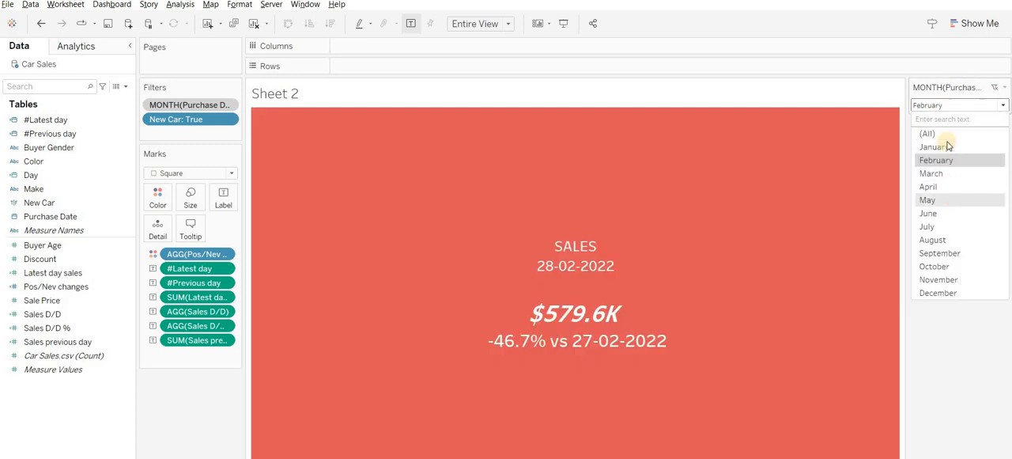
pyautogui.click(929, 199)
pyautogui.click(952, 105)
pyautogui.click(932, 173)
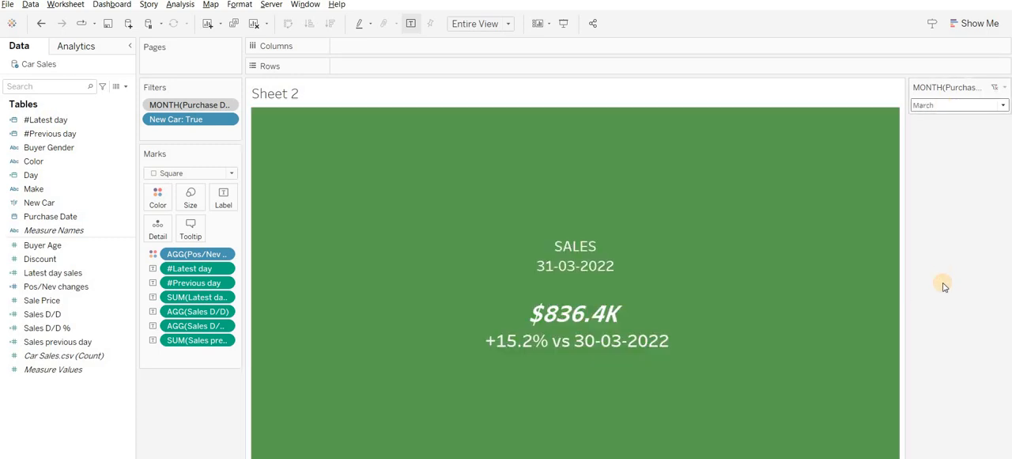
pyautogui.click(949, 104)
pyautogui.click(938, 279)
pyautogui.click(933, 104)
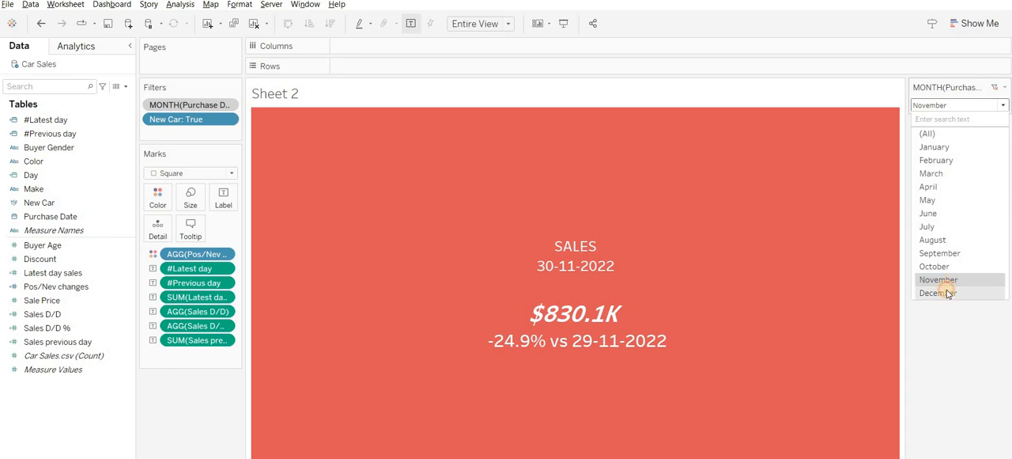
pyautogui.click(949, 293)
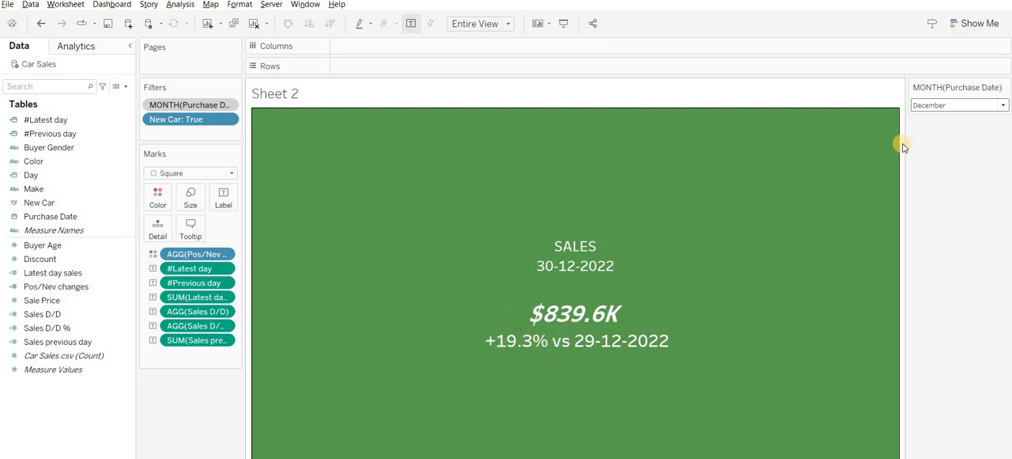
# - Filter the card to February and then to January
pyautogui.click(946, 105)
pyautogui.click(949, 160)
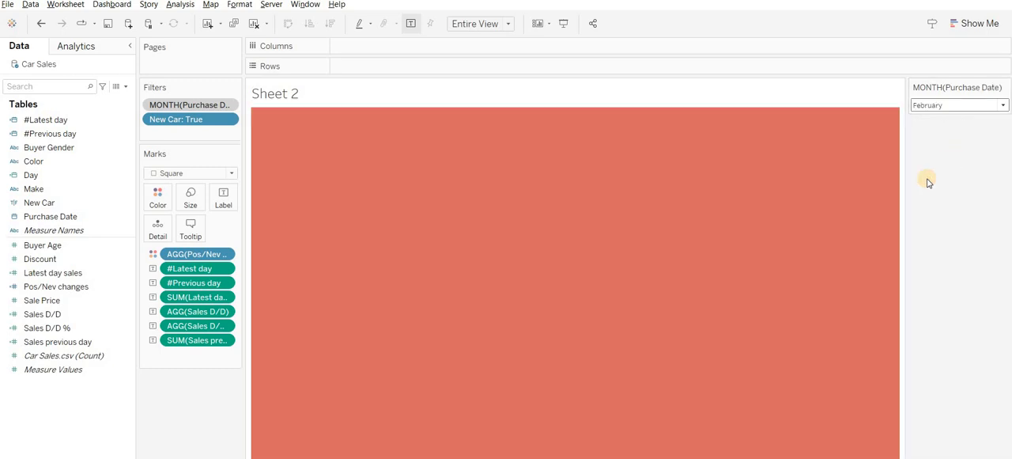
pyautogui.click(952, 106)
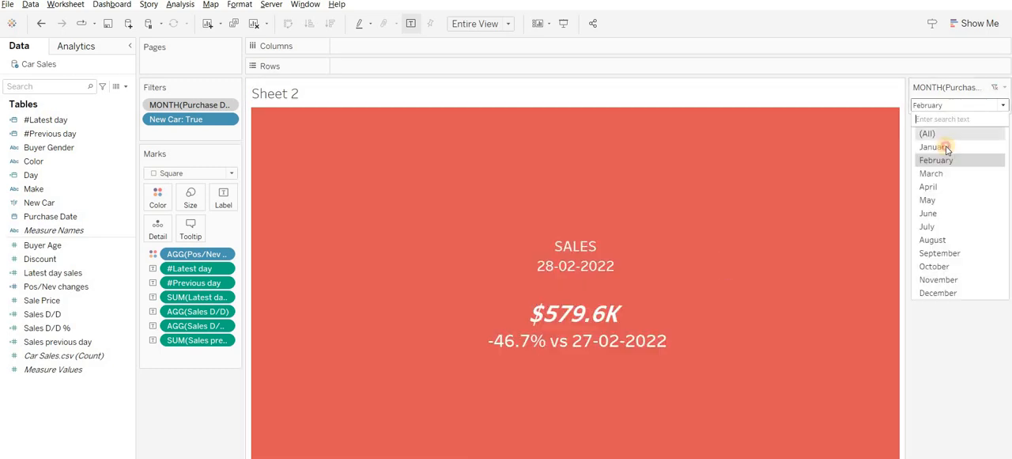
pyautogui.click(934, 147)
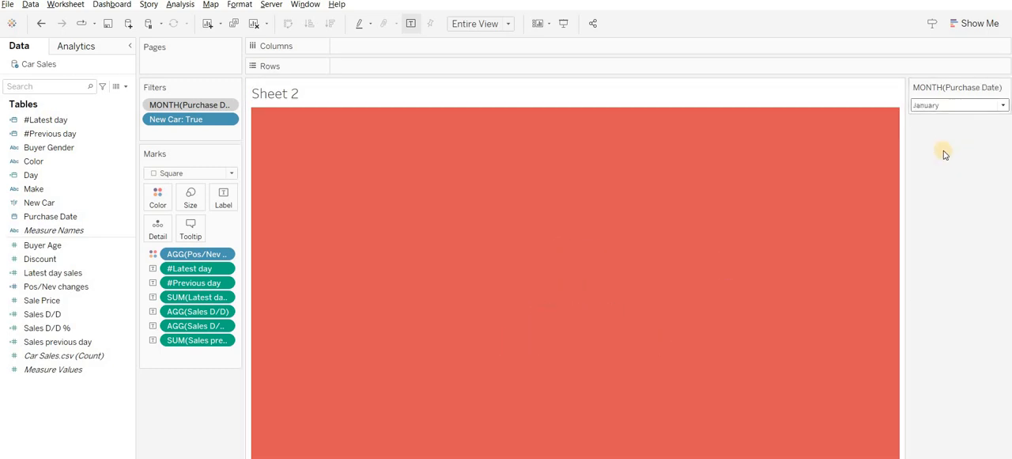
# - Set the view fit to Standard, and enlarge the small card in both width and height
pyautogui.click(468, 24)
pyautogui.click(473, 35)
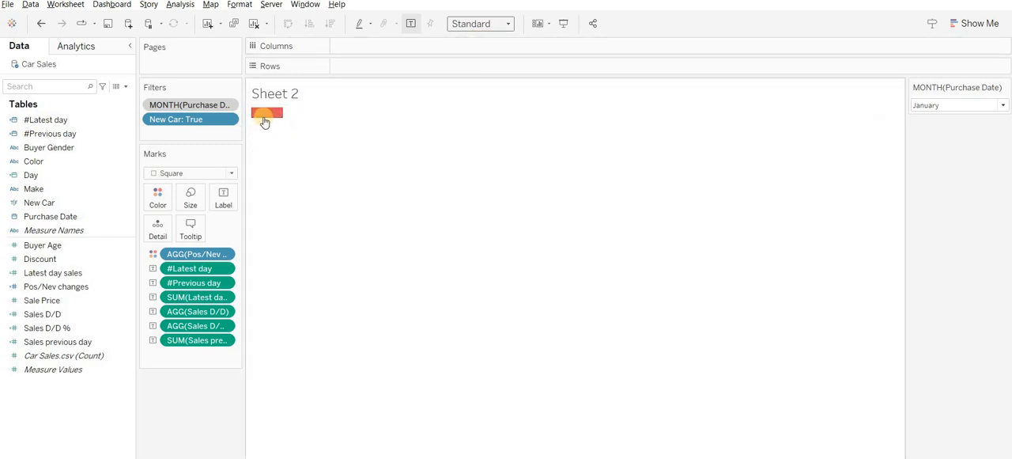
pyautogui.moveTo(267, 117); pyautogui.dragTo(385, 143)
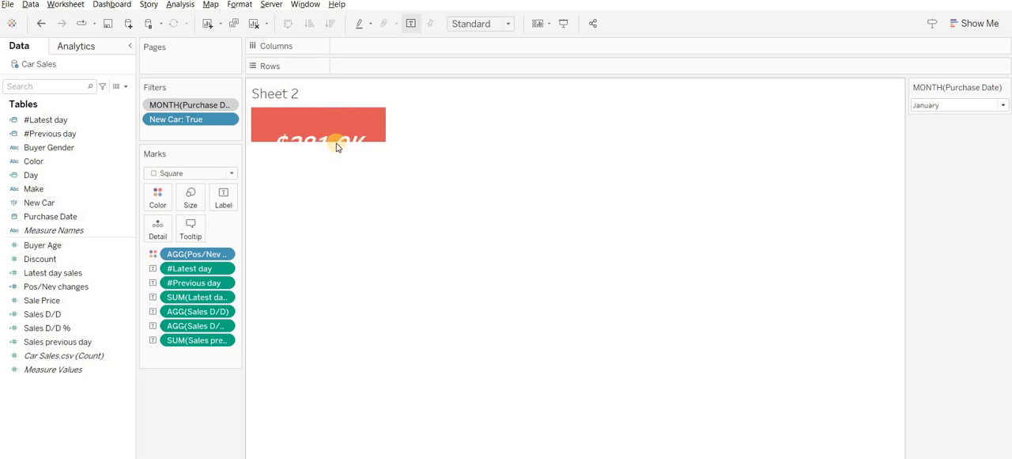
pyautogui.click(335, 145)
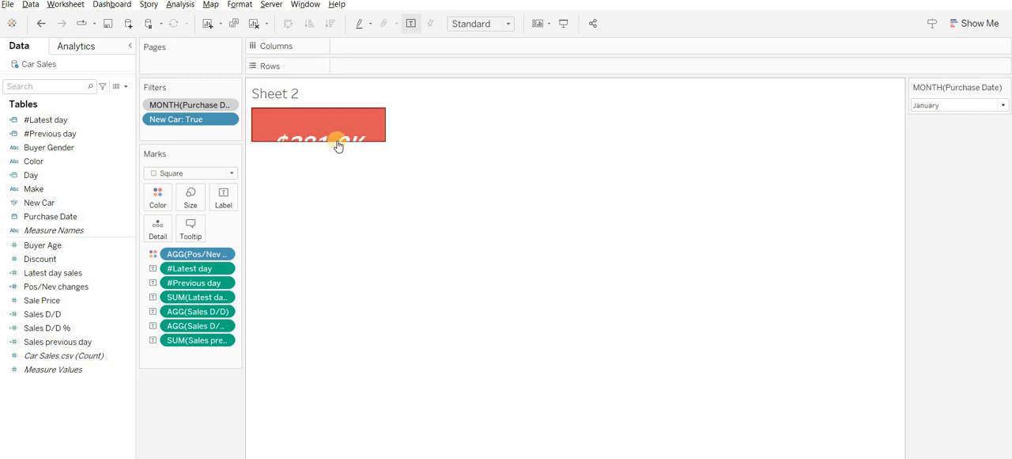
pyautogui.moveTo(347, 143); pyautogui.dragTo(357, 198)
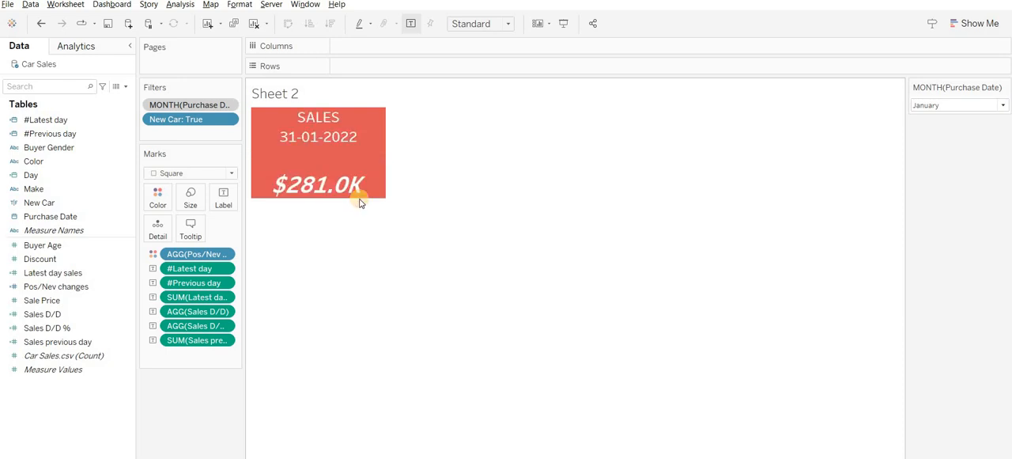
# - Set the label's latest day sales line and percentage comparison line to font size 16
pyautogui.click(221, 202)
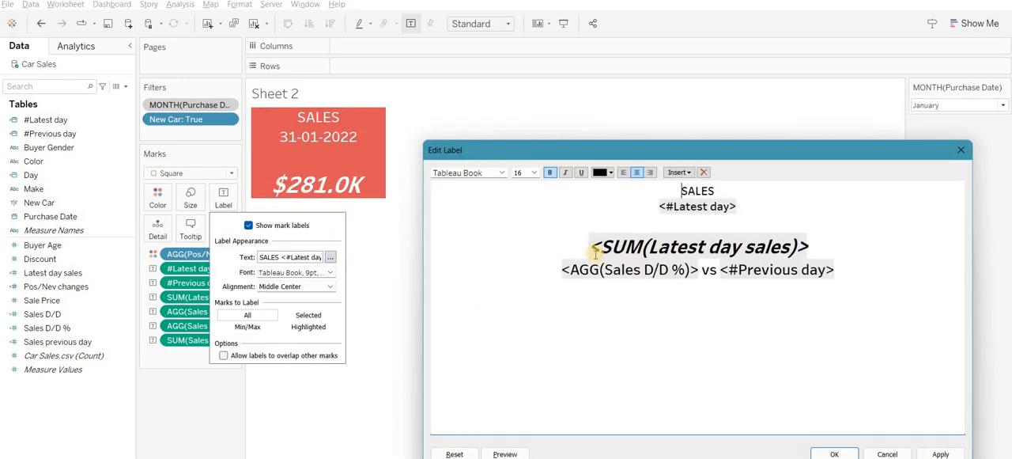
pyautogui.moveTo(591, 246); pyautogui.dragTo(834, 295)
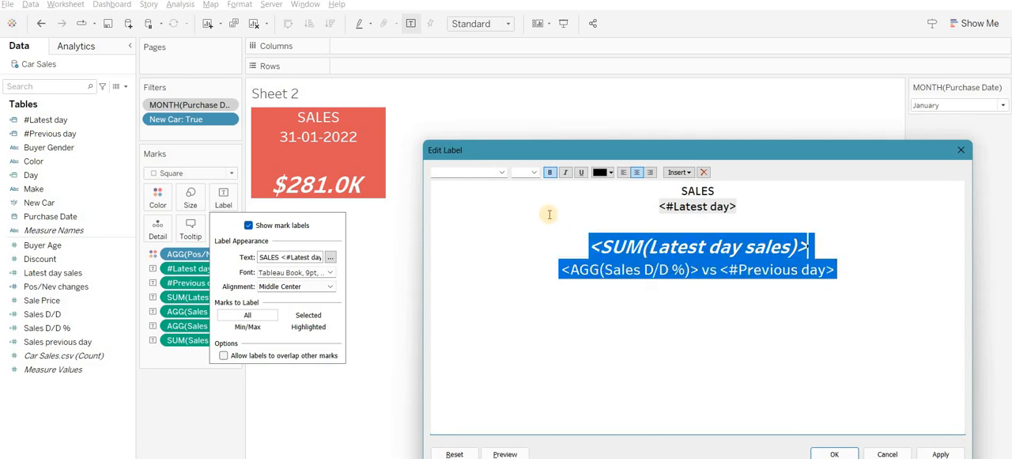
pyautogui.click(535, 173)
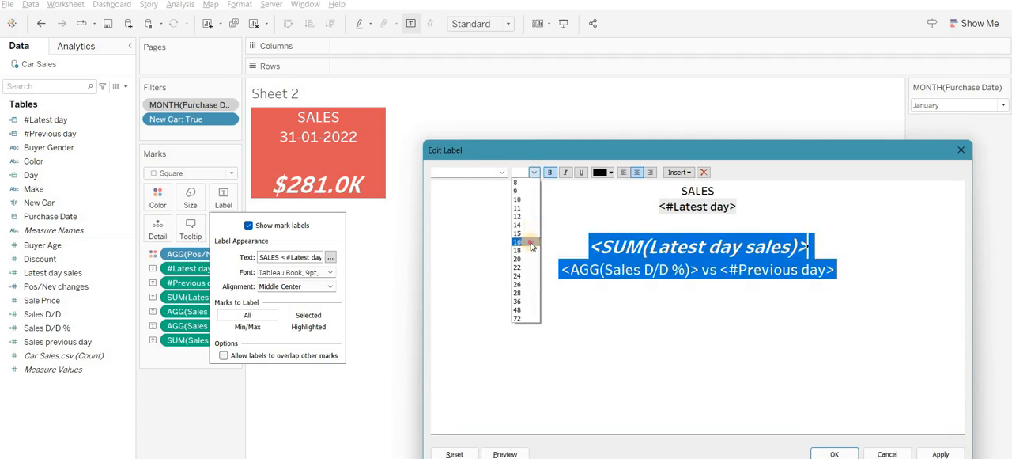
pyautogui.click(531, 246)
pyautogui.click(837, 453)
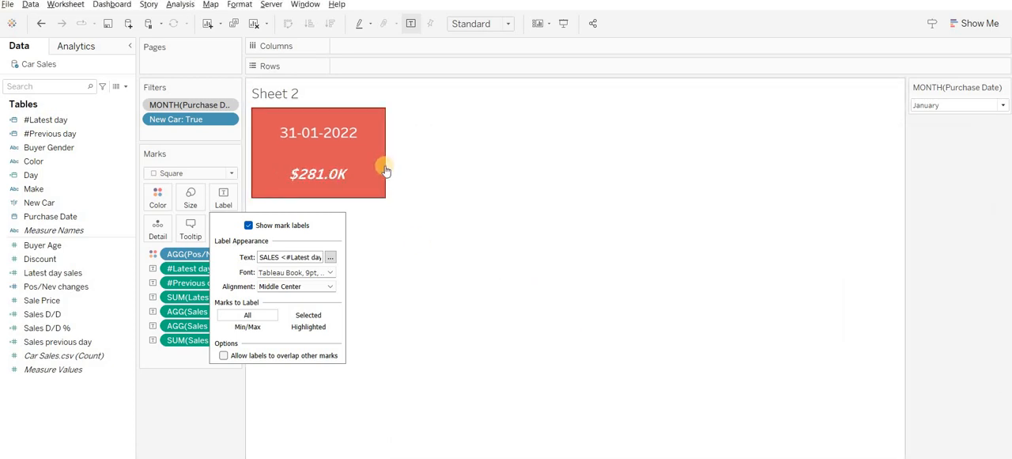
# - Widen the card and adjust its height so all the label lines fit closely inside
pyautogui.moveTo(385, 165); pyautogui.dragTo(562, 156)
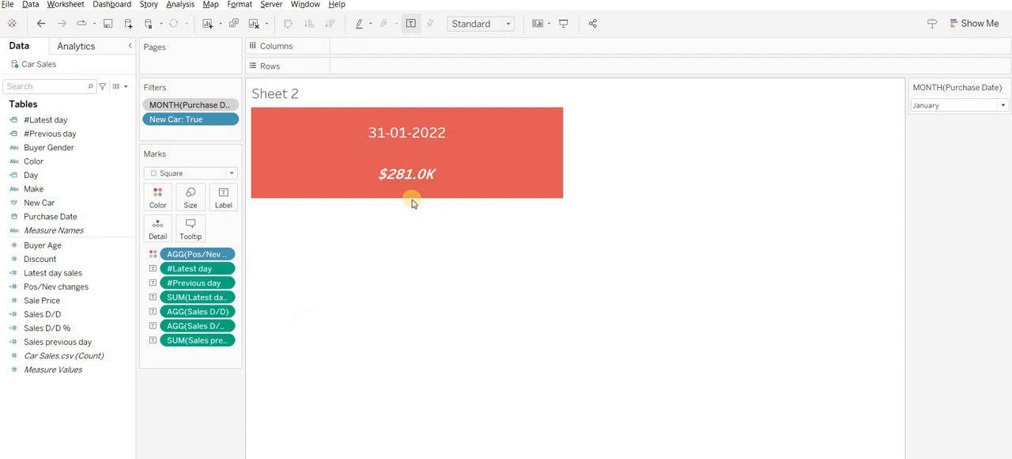
pyautogui.moveTo(412, 196); pyautogui.dragTo(415, 283)
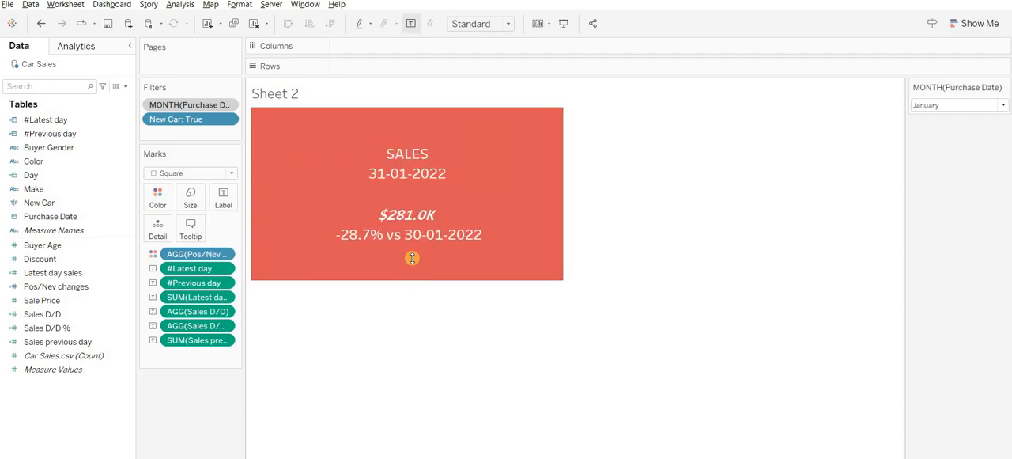
pyautogui.moveTo(410, 250); pyautogui.dragTo(409, 215)
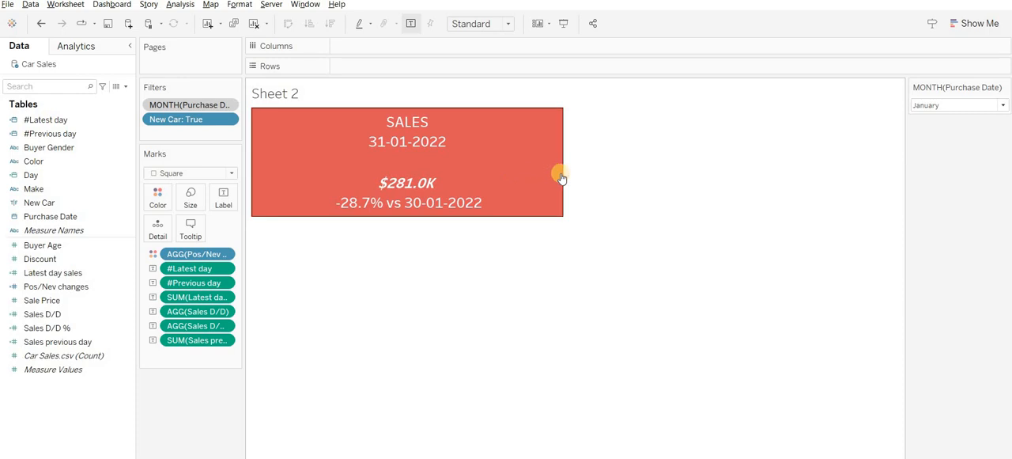
# - Narrow the card so its width fits the label lines more closely
pyautogui.moveTo(564, 176); pyautogui.dragTo(514, 167)
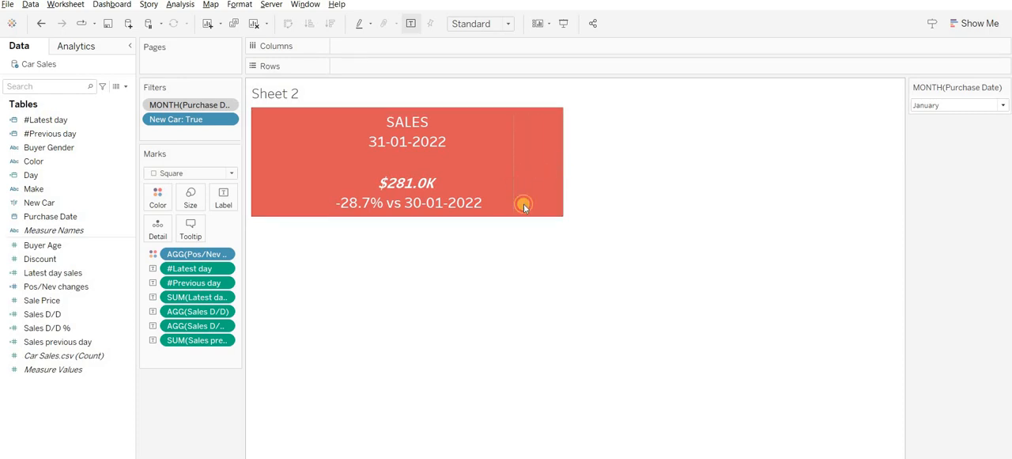
pyautogui.moveTo(523, 206); pyautogui.dragTo(522, 207)
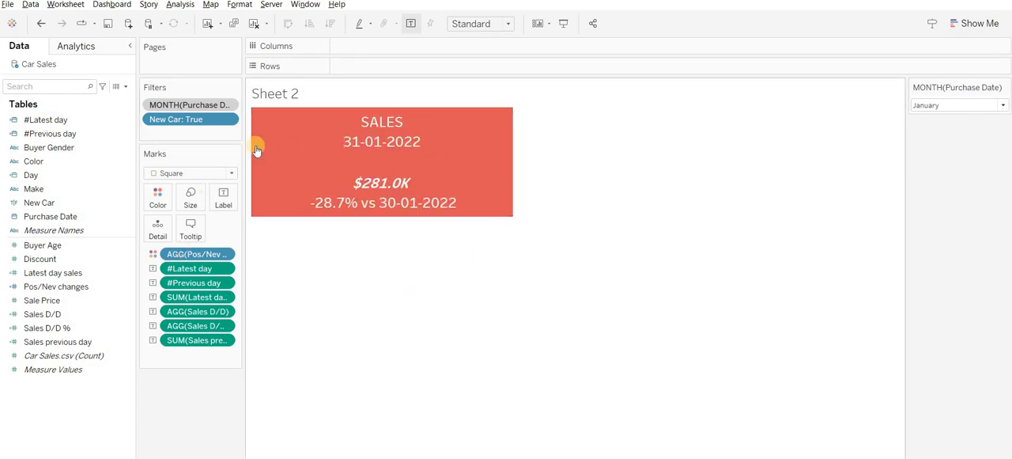
# - Split the card by New Car across the columns and remove the New Car filter so both values are included
pyautogui.click(56, 205)
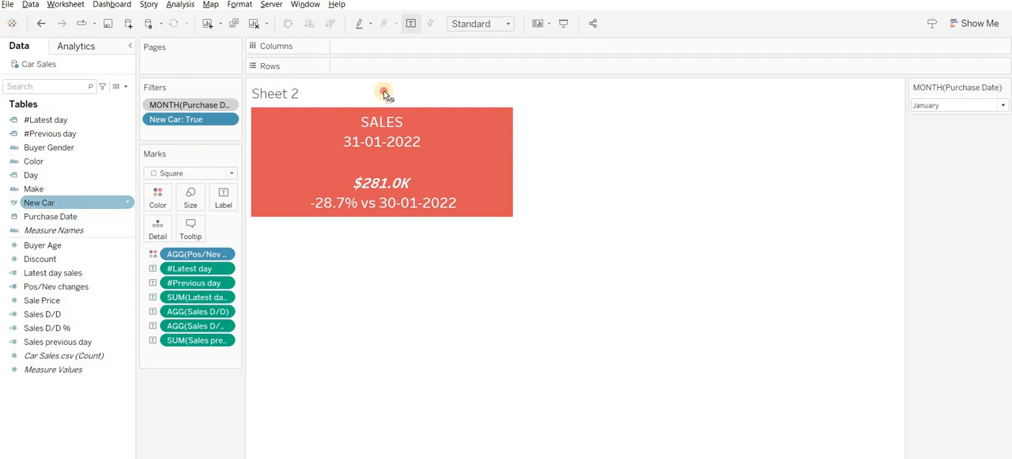
pyautogui.moveTo(386, 94); pyautogui.dragTo(379, 70)
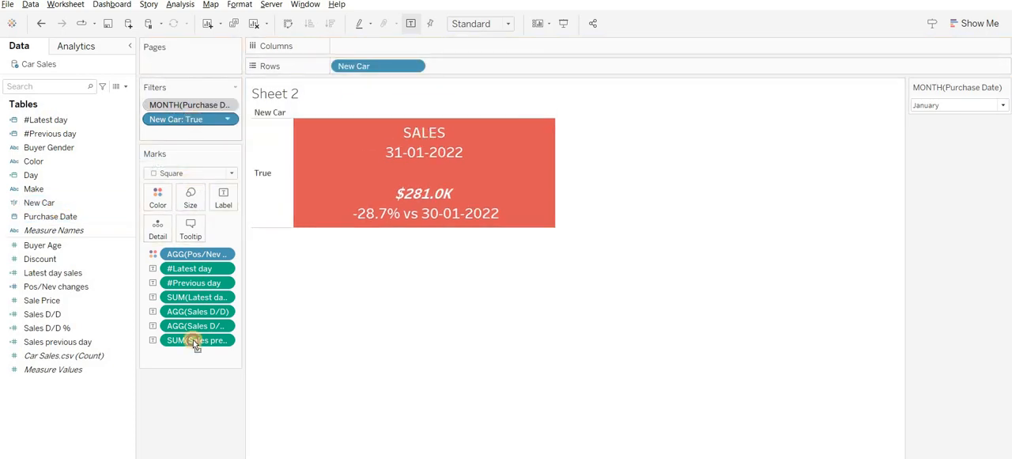
pyautogui.moveTo(193, 340); pyautogui.dragTo(192, 398)
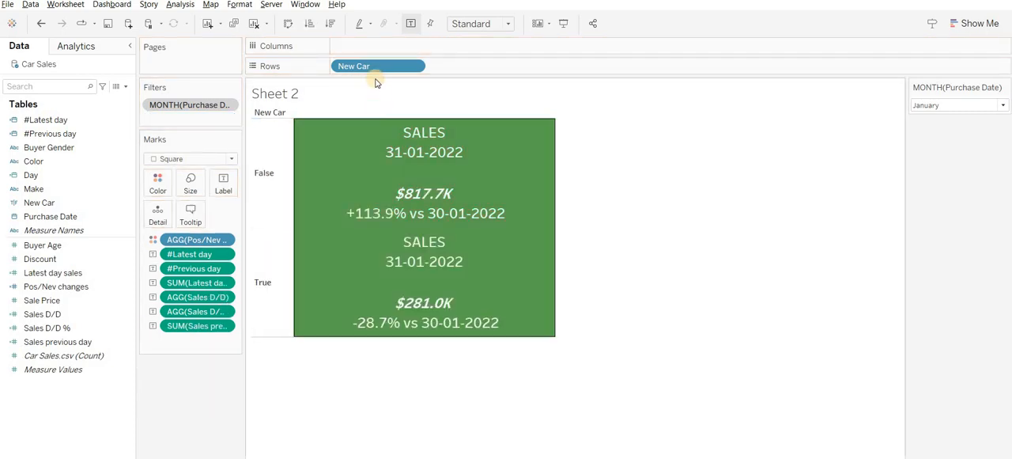
pyautogui.moveTo(375, 66); pyautogui.dragTo(373, 46)
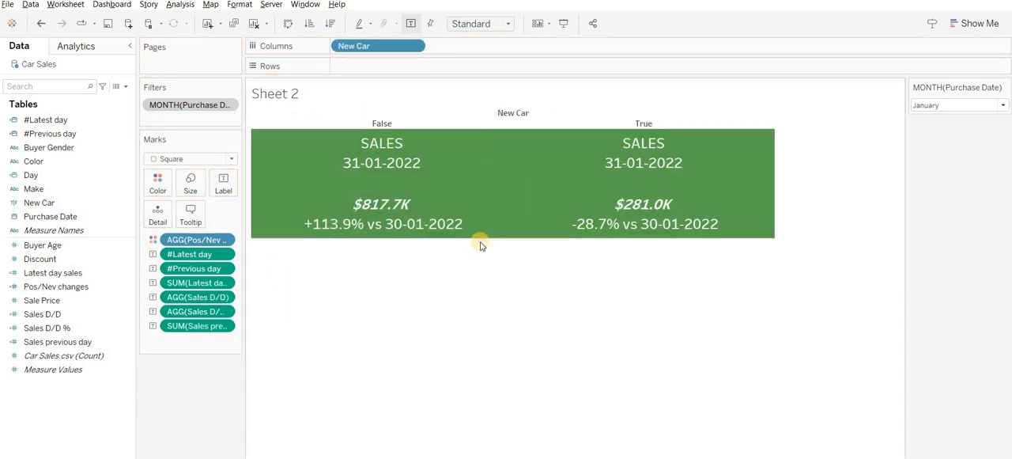
# - Hide the New Car field label above the columns, and try hiding the False and True headers before undoing that
pyautogui.rightClick(512, 114)
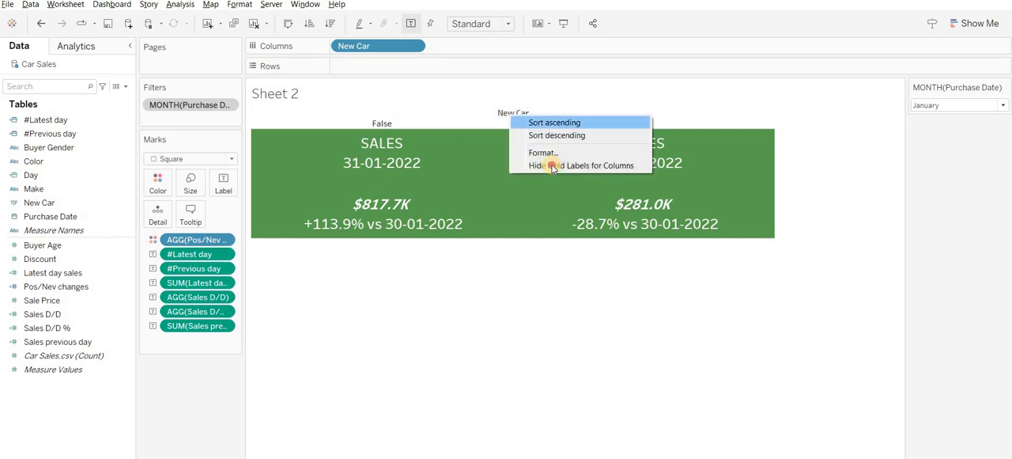
pyautogui.click(552, 166)
pyautogui.rightClick(387, 115)
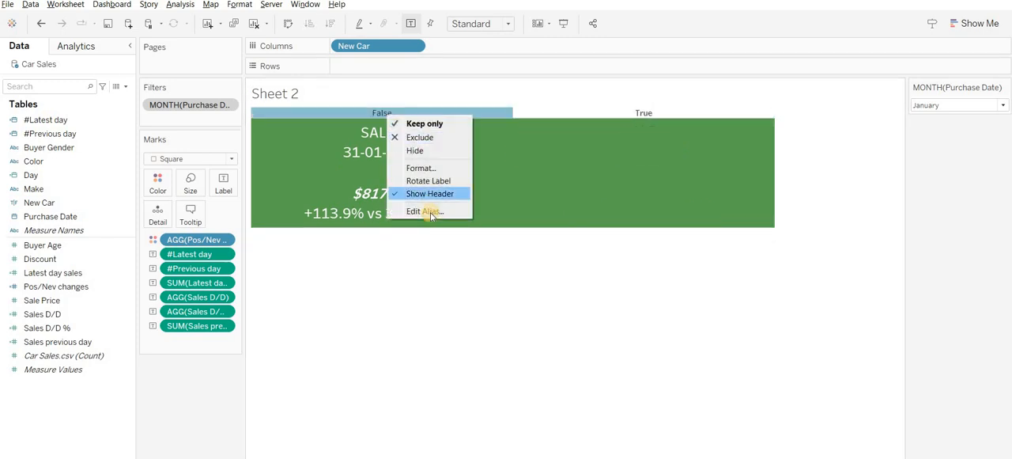
pyautogui.click(429, 194)
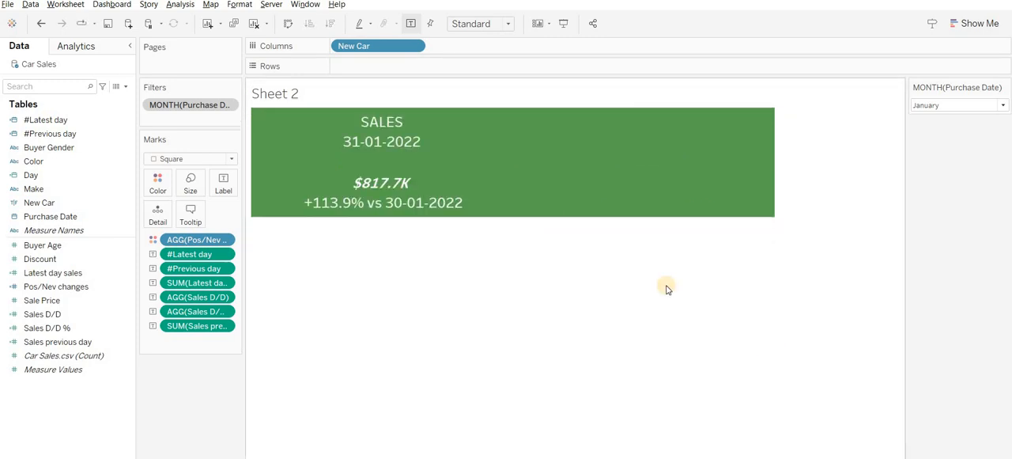
pyautogui.hotkey('ctrl', 'z')
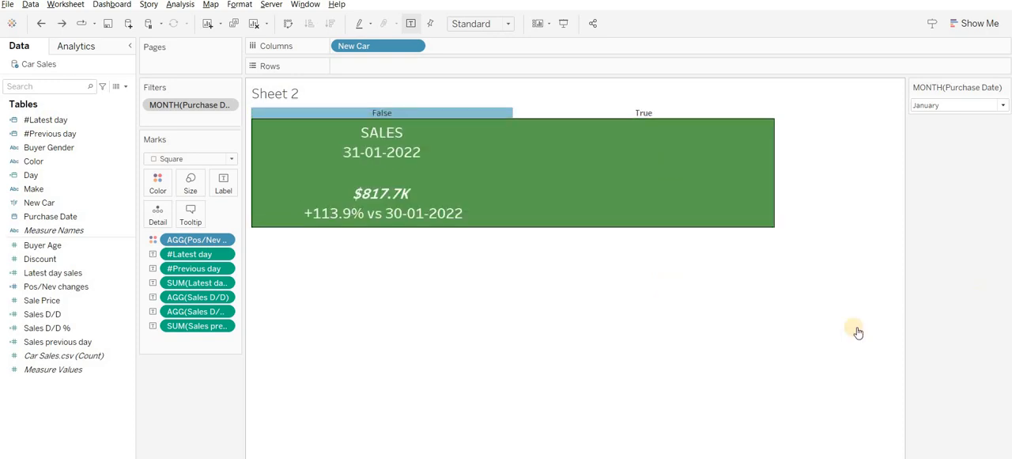
# - Filter the two cards by month to February, March, June and August in turn
pyautogui.click(935, 107)
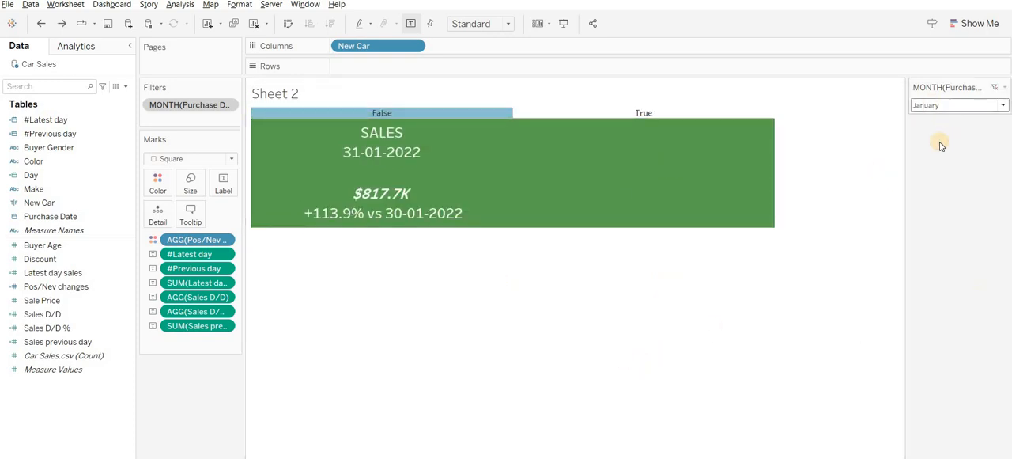
pyautogui.click(940, 161)
pyautogui.click(940, 111)
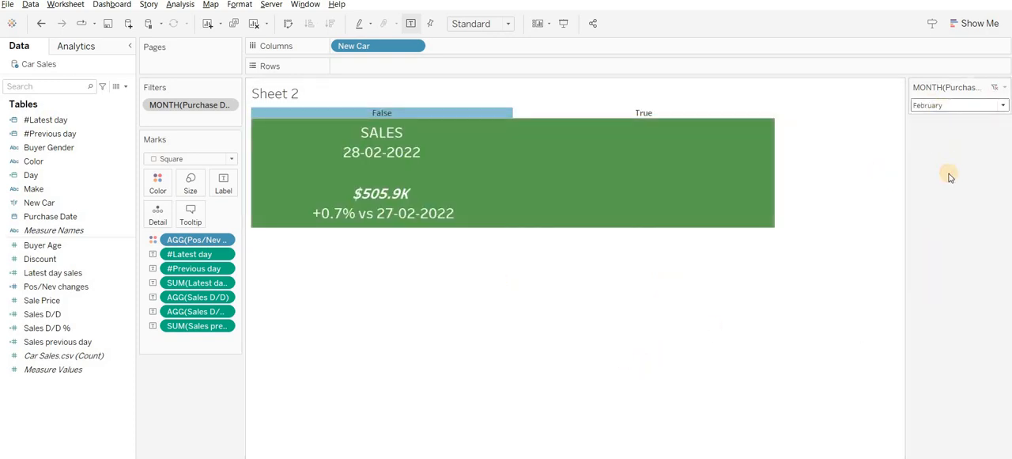
pyautogui.click(948, 169)
pyautogui.click(934, 107)
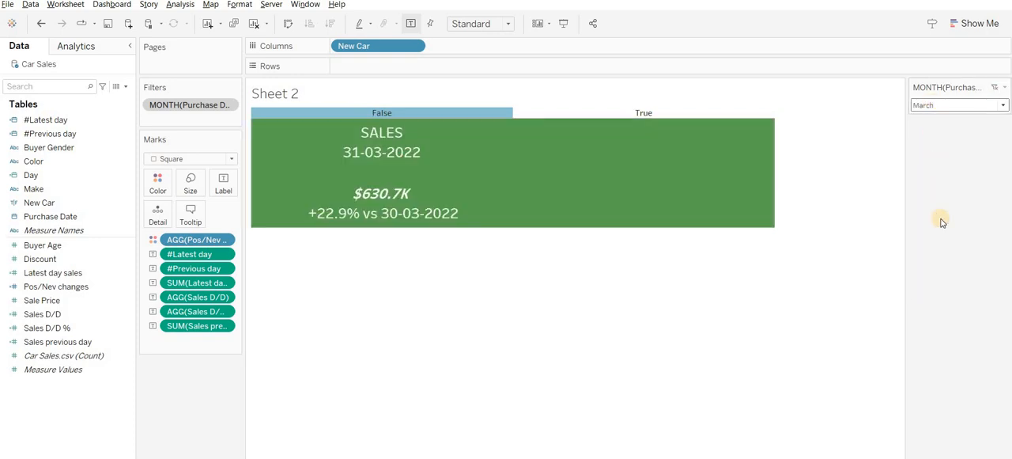
pyautogui.click(938, 219)
pyautogui.click(552, 345)
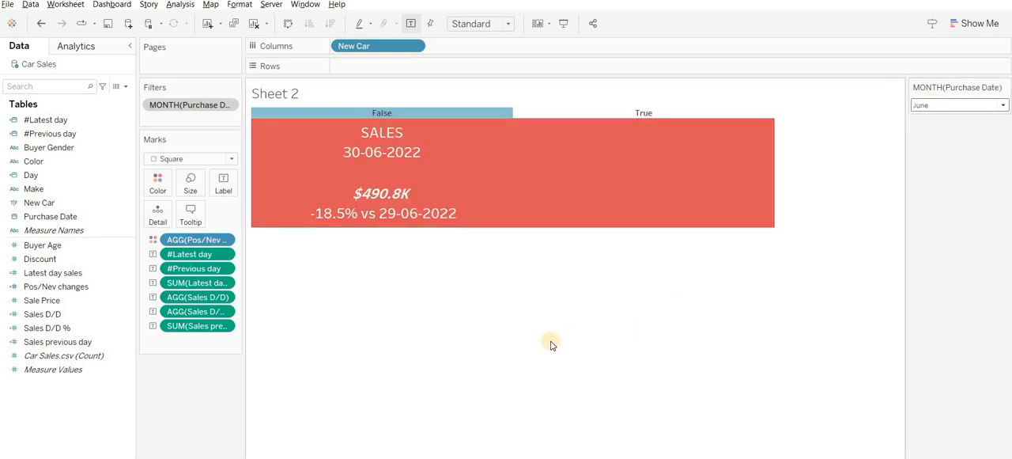
pyautogui.click(942, 104)
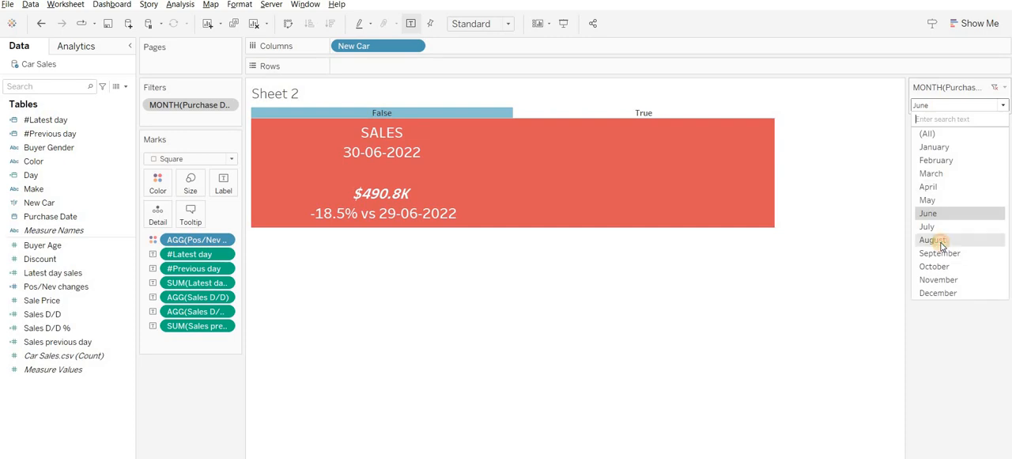
pyautogui.click(943, 238)
# - Remove the month filter from context, and filter the cards to January, February and March in turn
pyautogui.rightClick(187, 109)
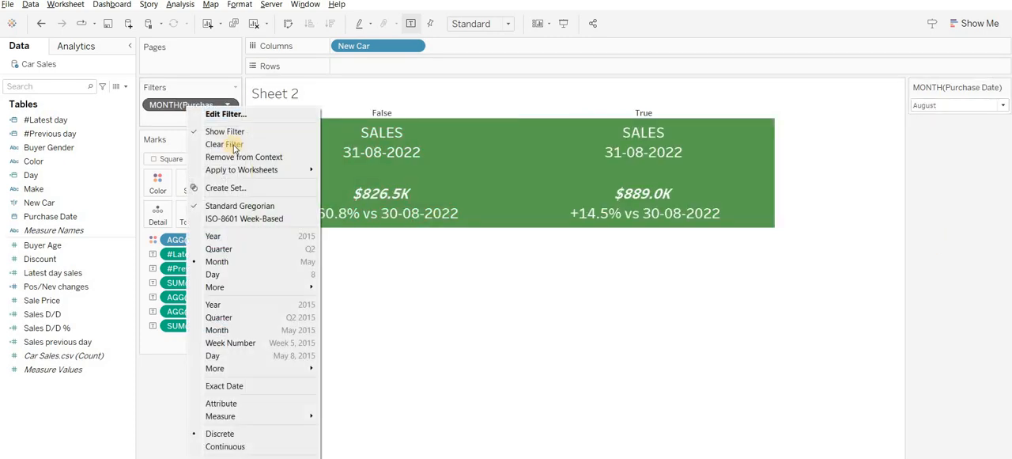
pyautogui.click(943, 105)
pyautogui.click(936, 143)
pyautogui.click(942, 105)
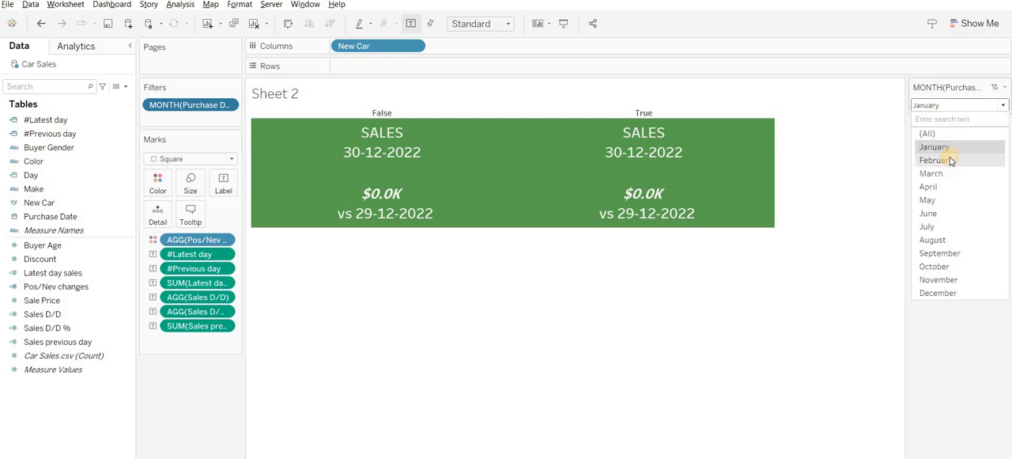
pyautogui.click(951, 158)
pyautogui.click(950, 105)
pyautogui.click(950, 174)
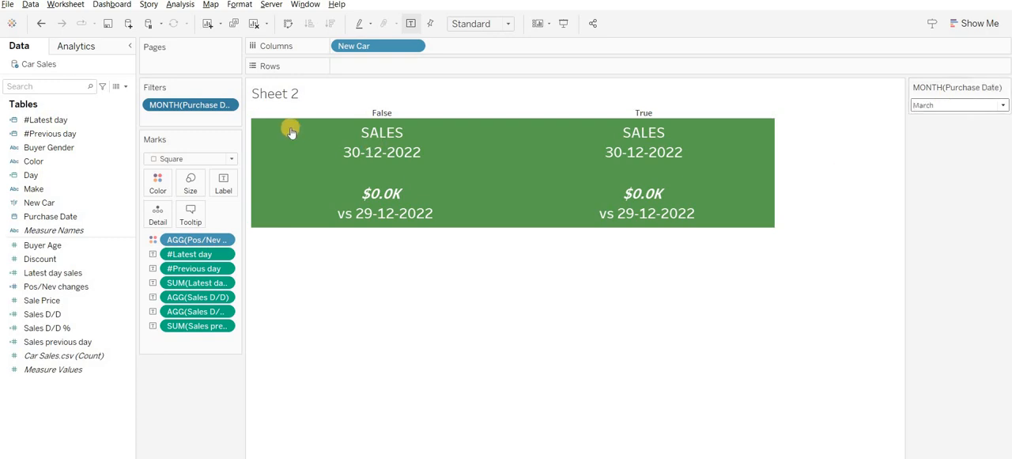
# - Add the month filter back to context, and filter the cards to April and then January
pyautogui.rightClick(197, 110)
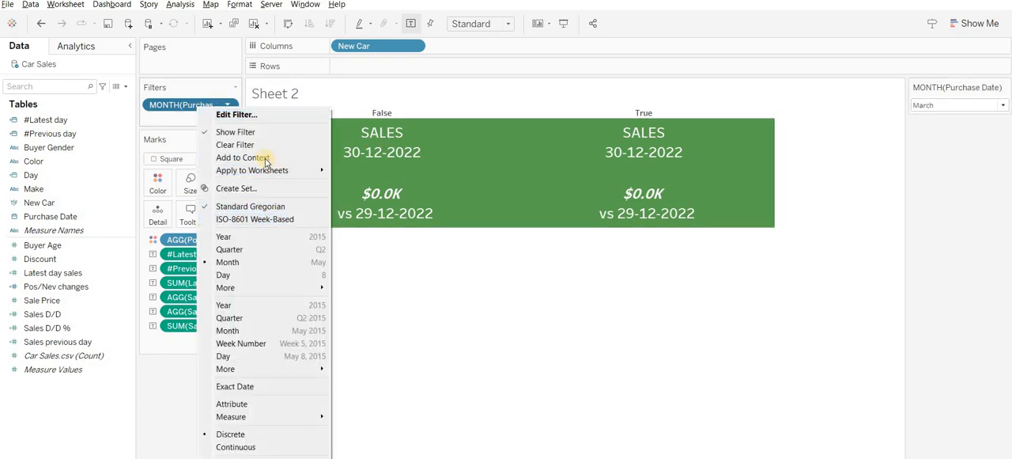
pyautogui.click(257, 152)
pyautogui.click(941, 105)
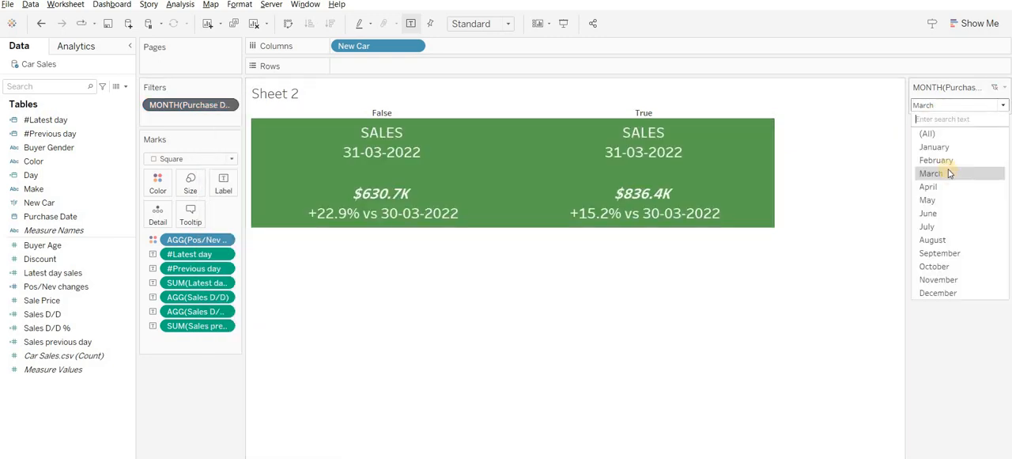
pyautogui.click(930, 187)
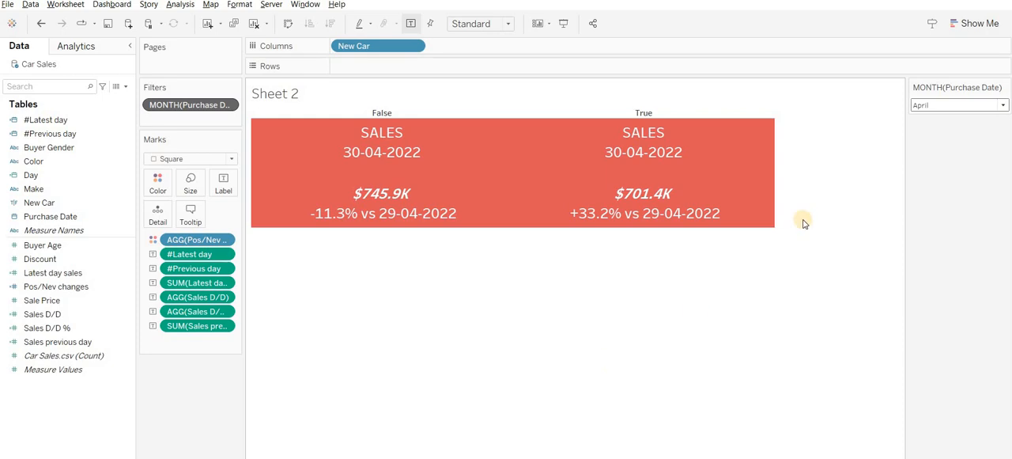
pyautogui.click(941, 105)
pyautogui.click(941, 146)
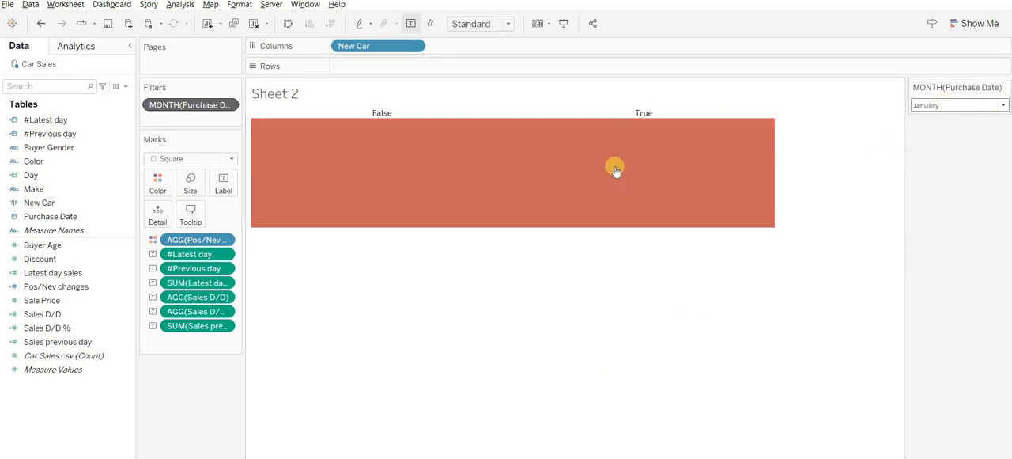
# - Move New Car from the columns to the filters, keeping only True, and filter the card to December
pyautogui.moveTo(356, 46); pyautogui.dragTo(178, 121)
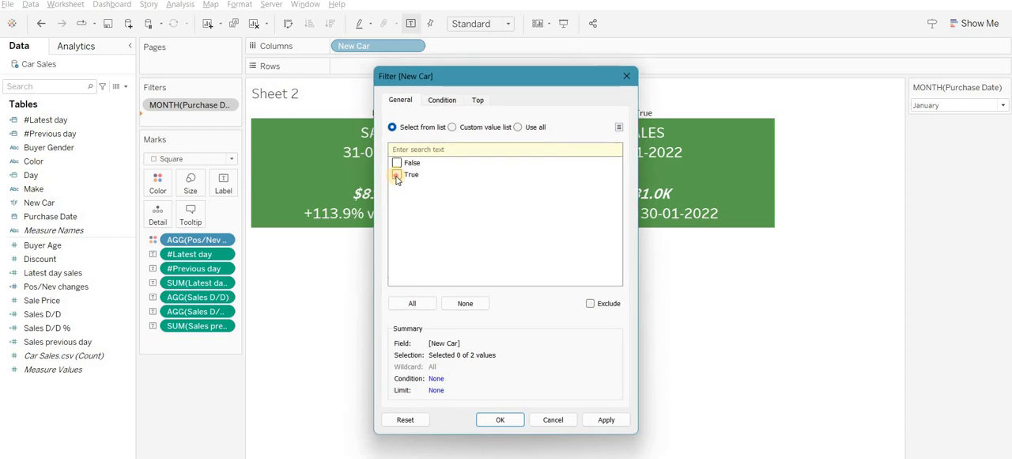
pyautogui.click(500, 419)
pyautogui.click(977, 105)
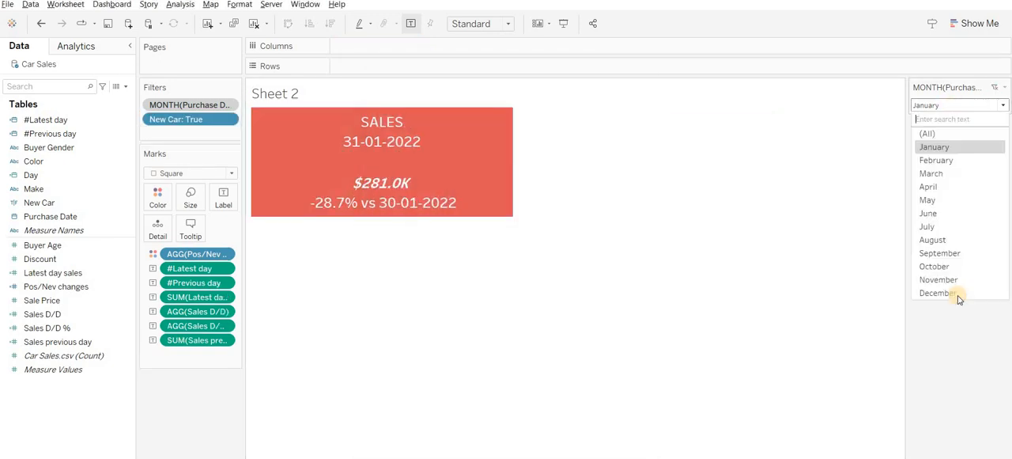
pyautogui.click(938, 292)
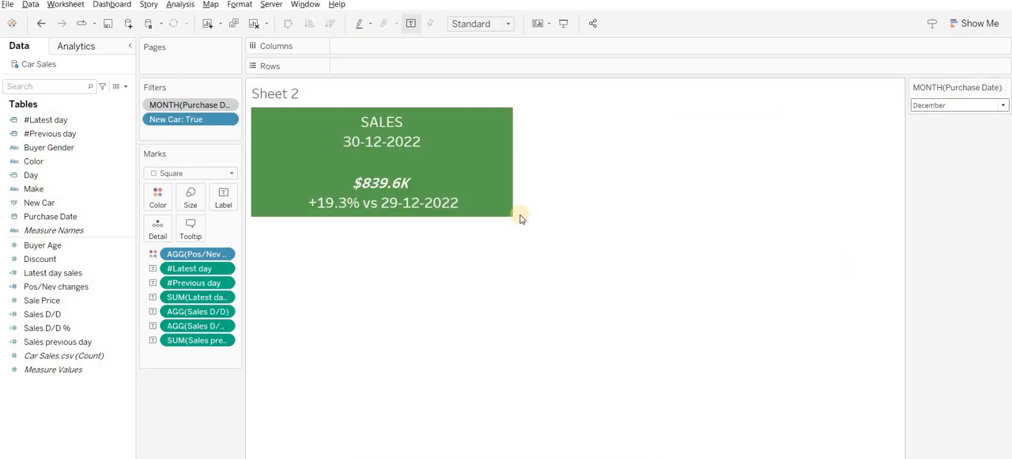